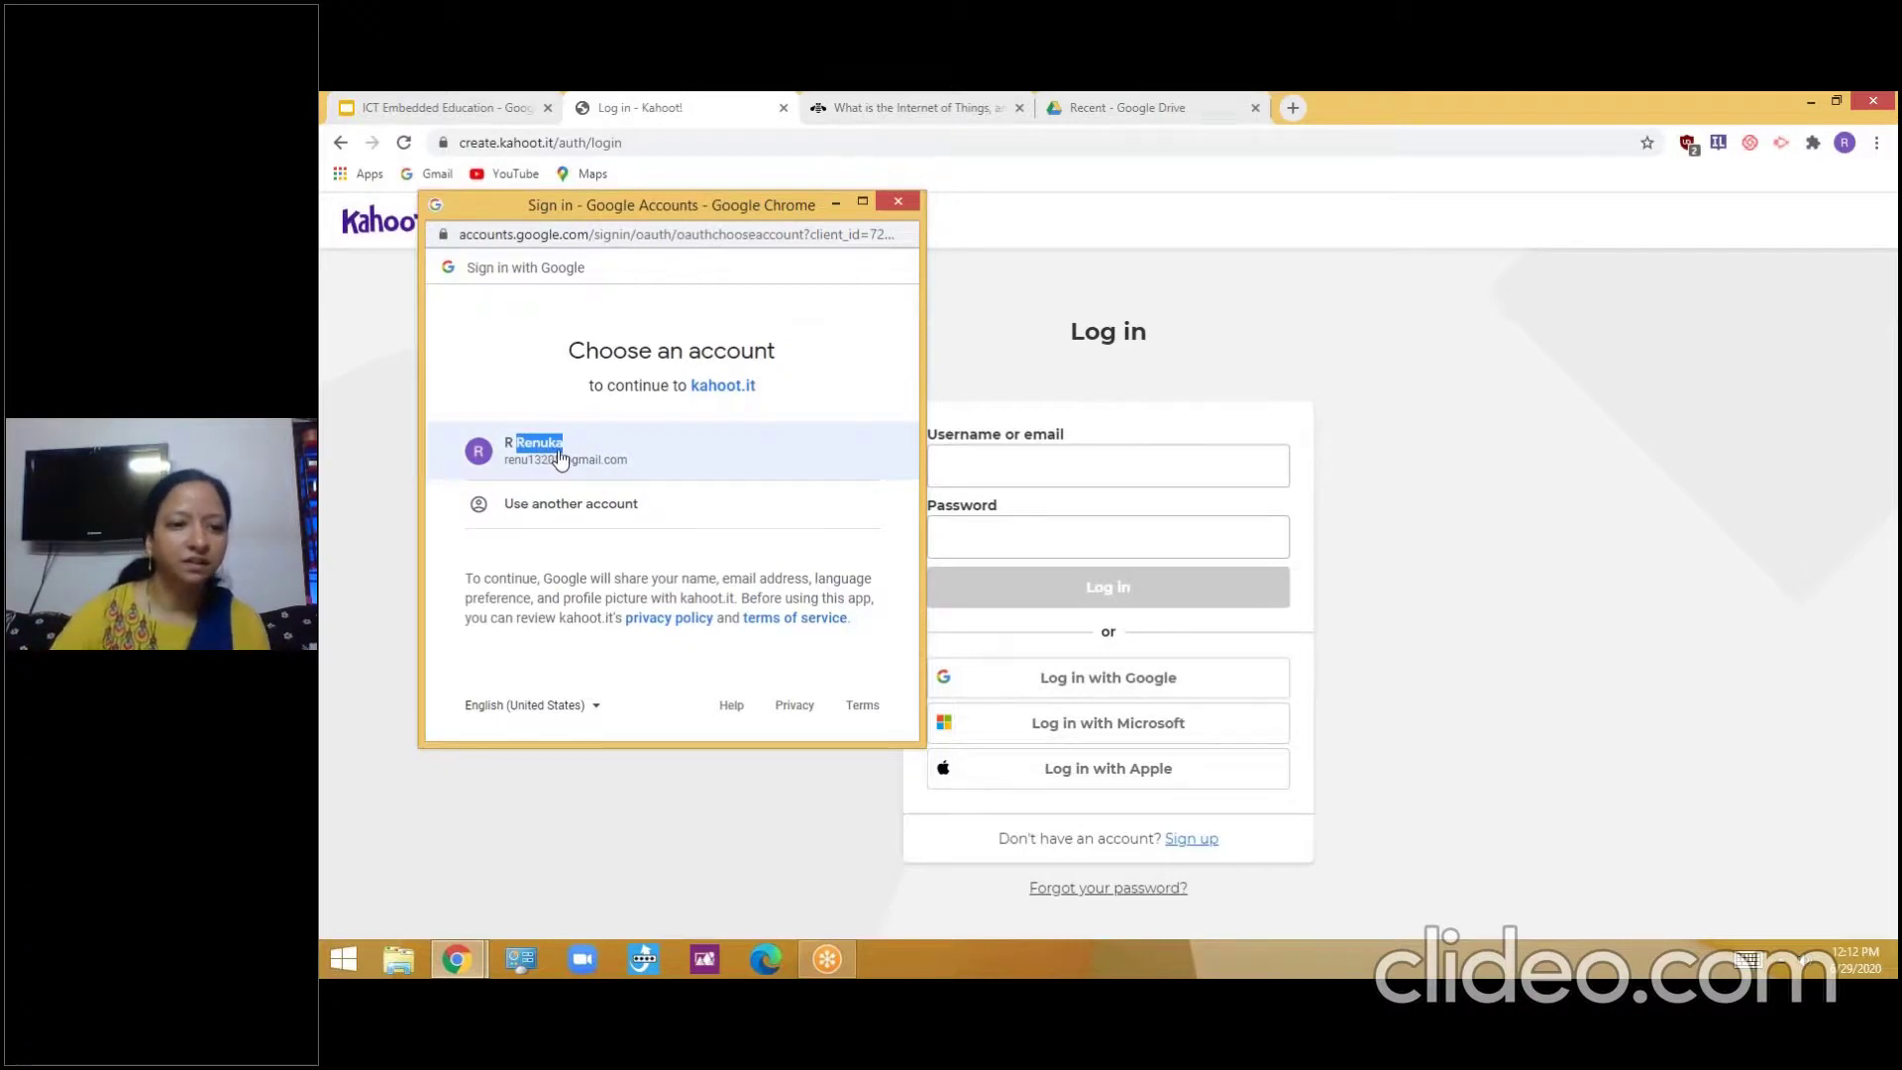
Choose the Google account and finish Google login to reach the dashboard listing one kahoot
left_click(561, 457)
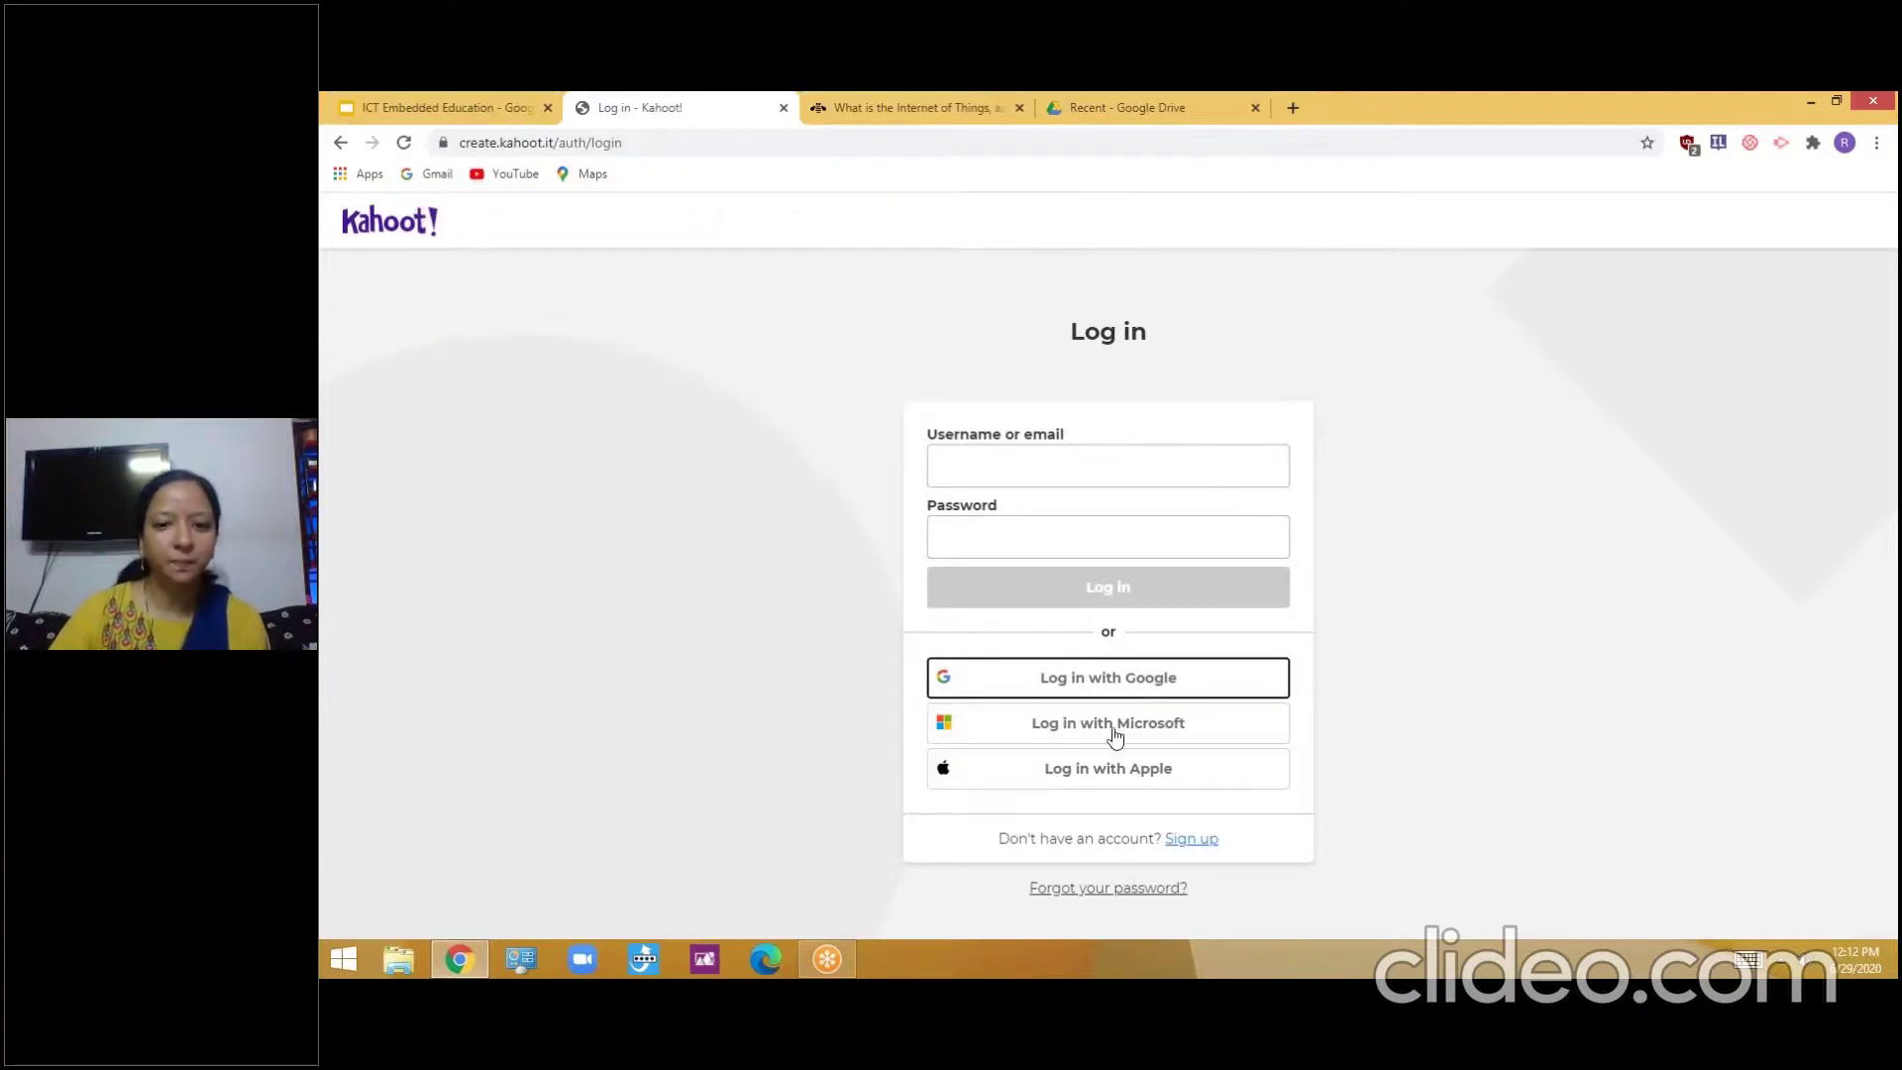
left_click(1113, 682)
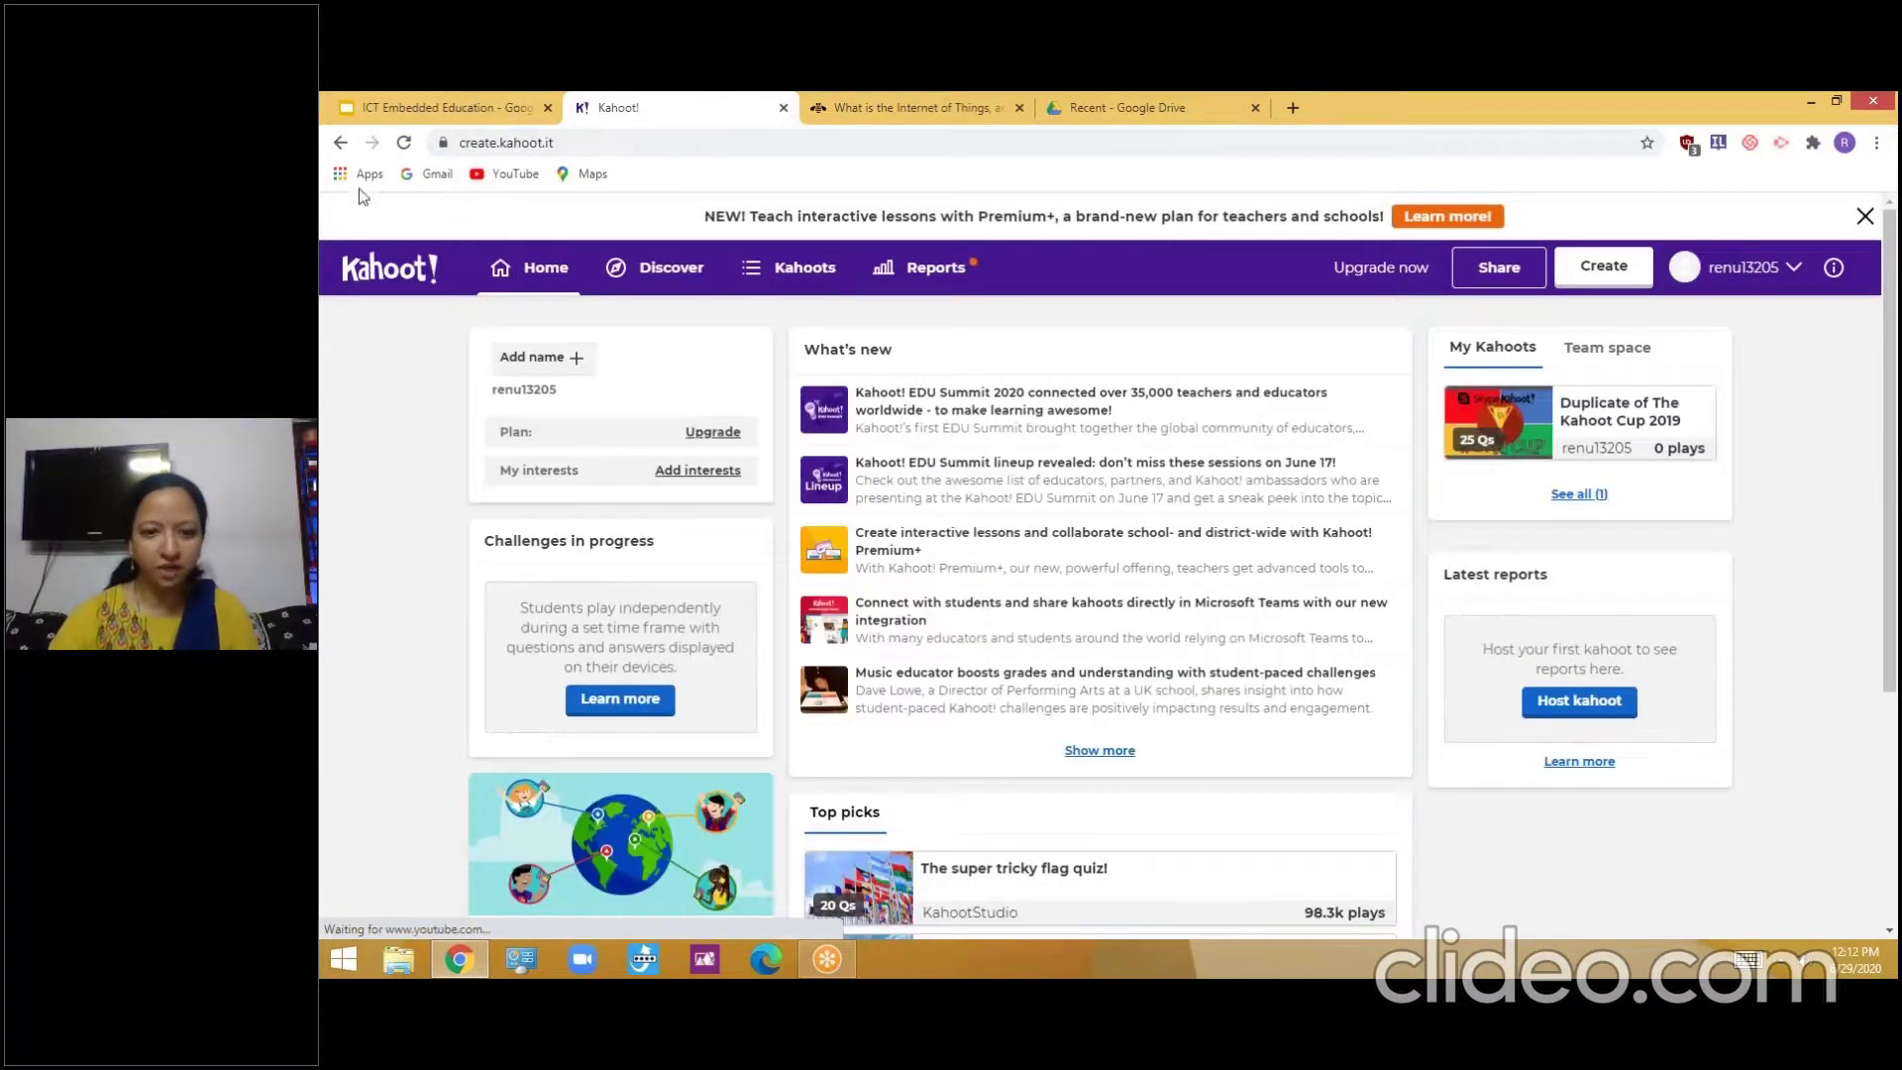
scroll(1099, 615, "down", 3)
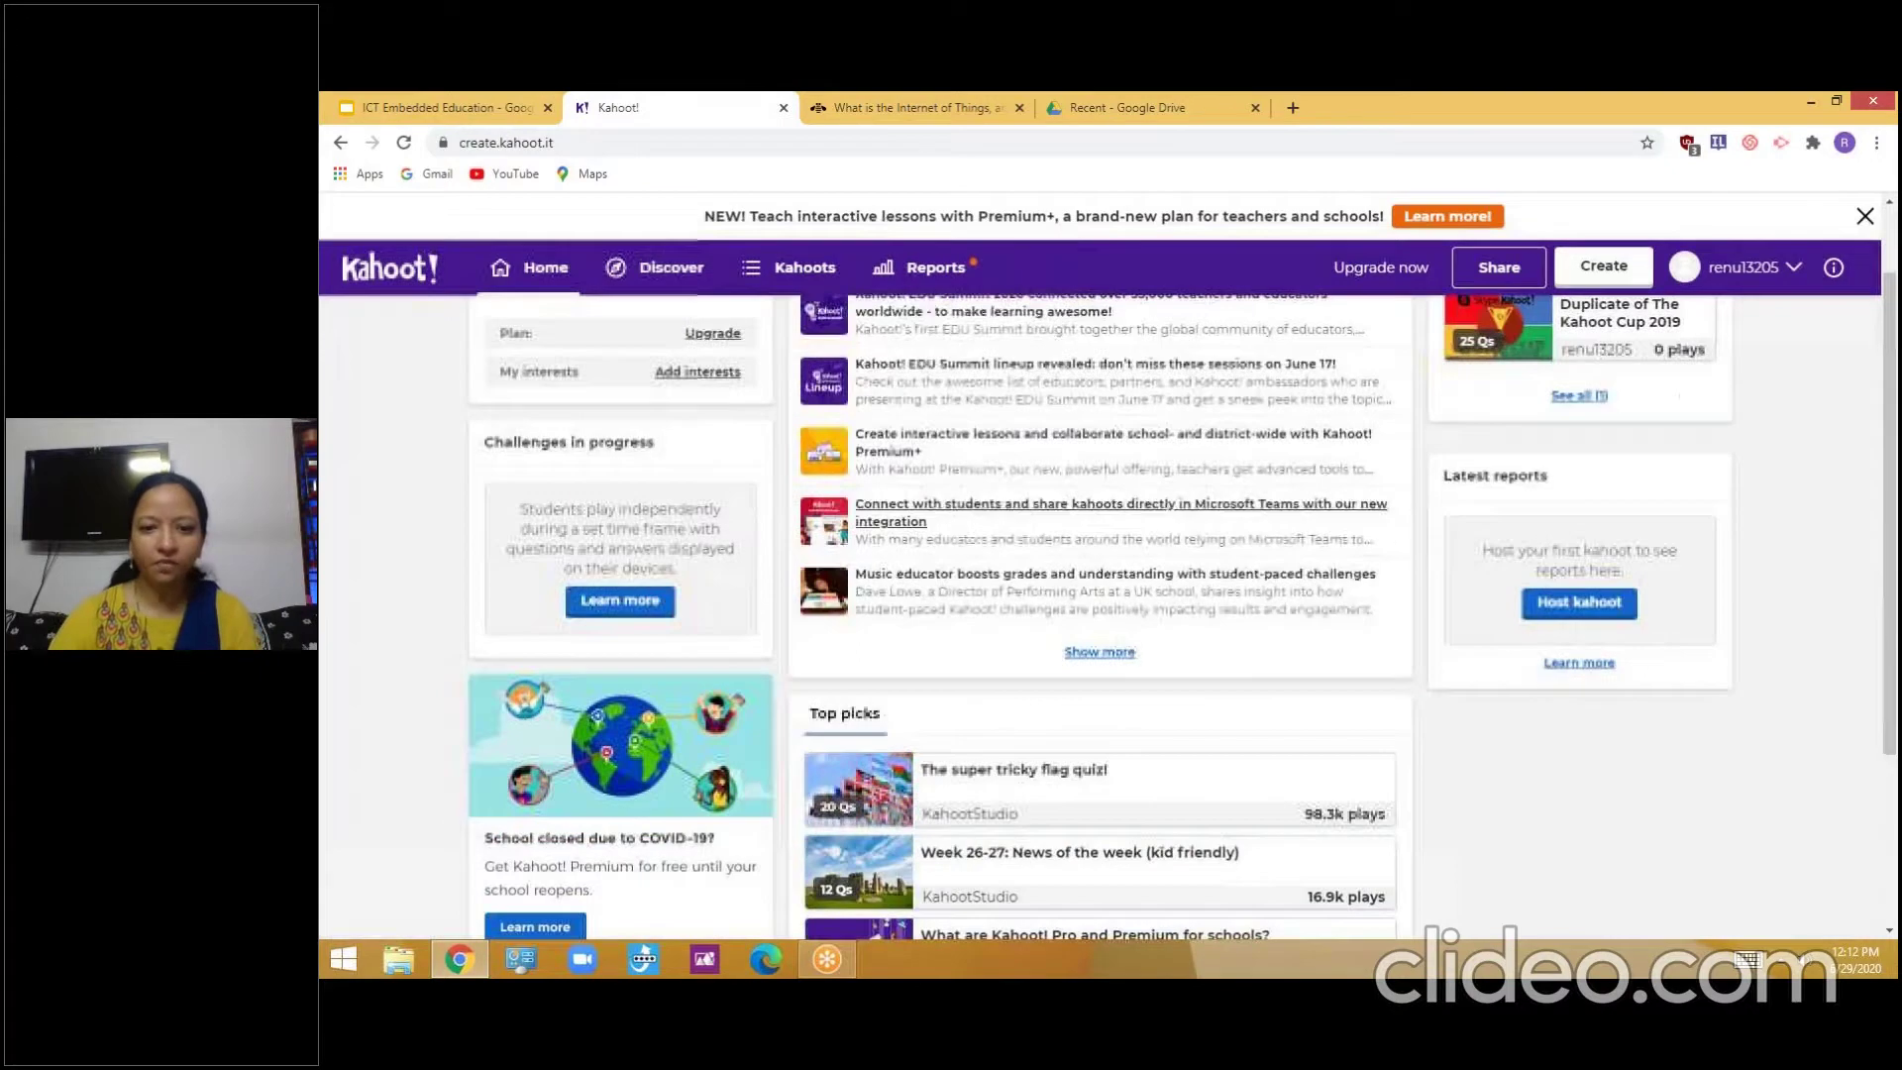
scroll(1343, 552, "up", 3)
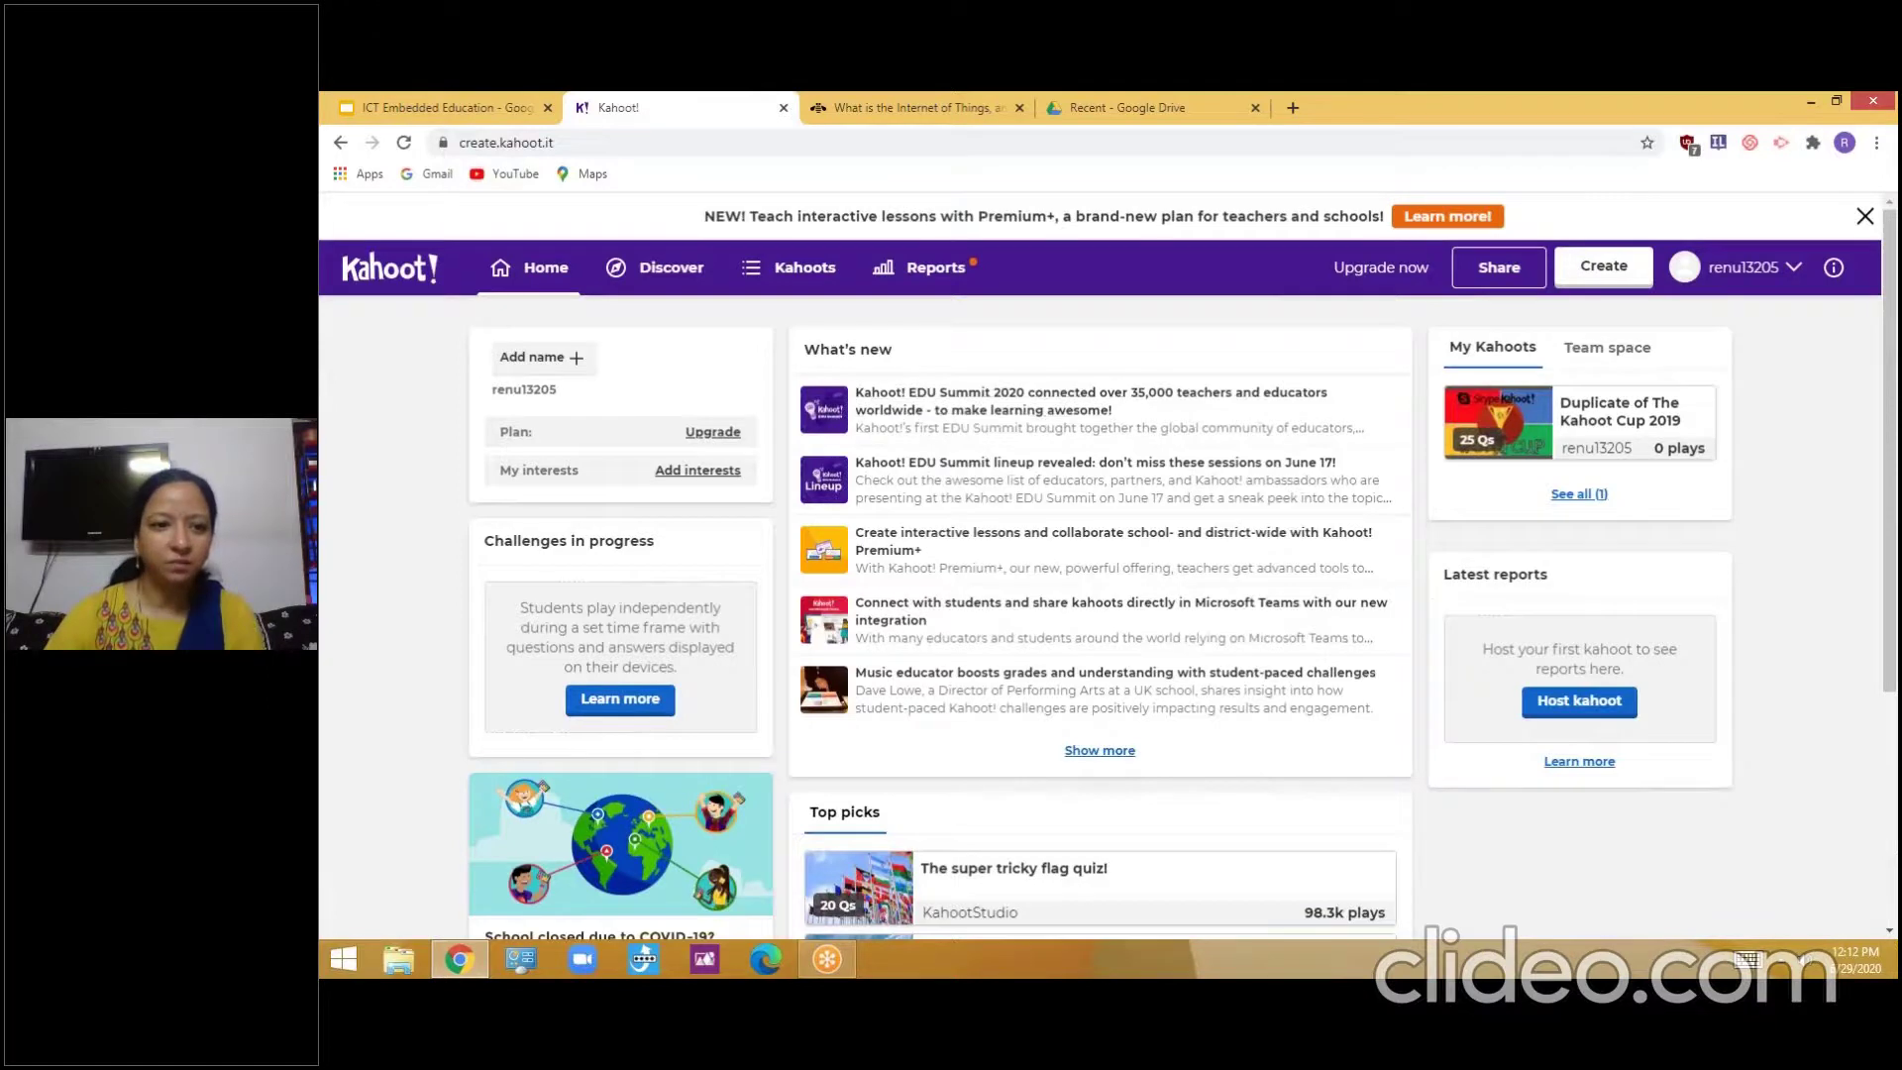
Start a blank 'New kahoot' from Create instead of using a template
left_click(1605, 276)
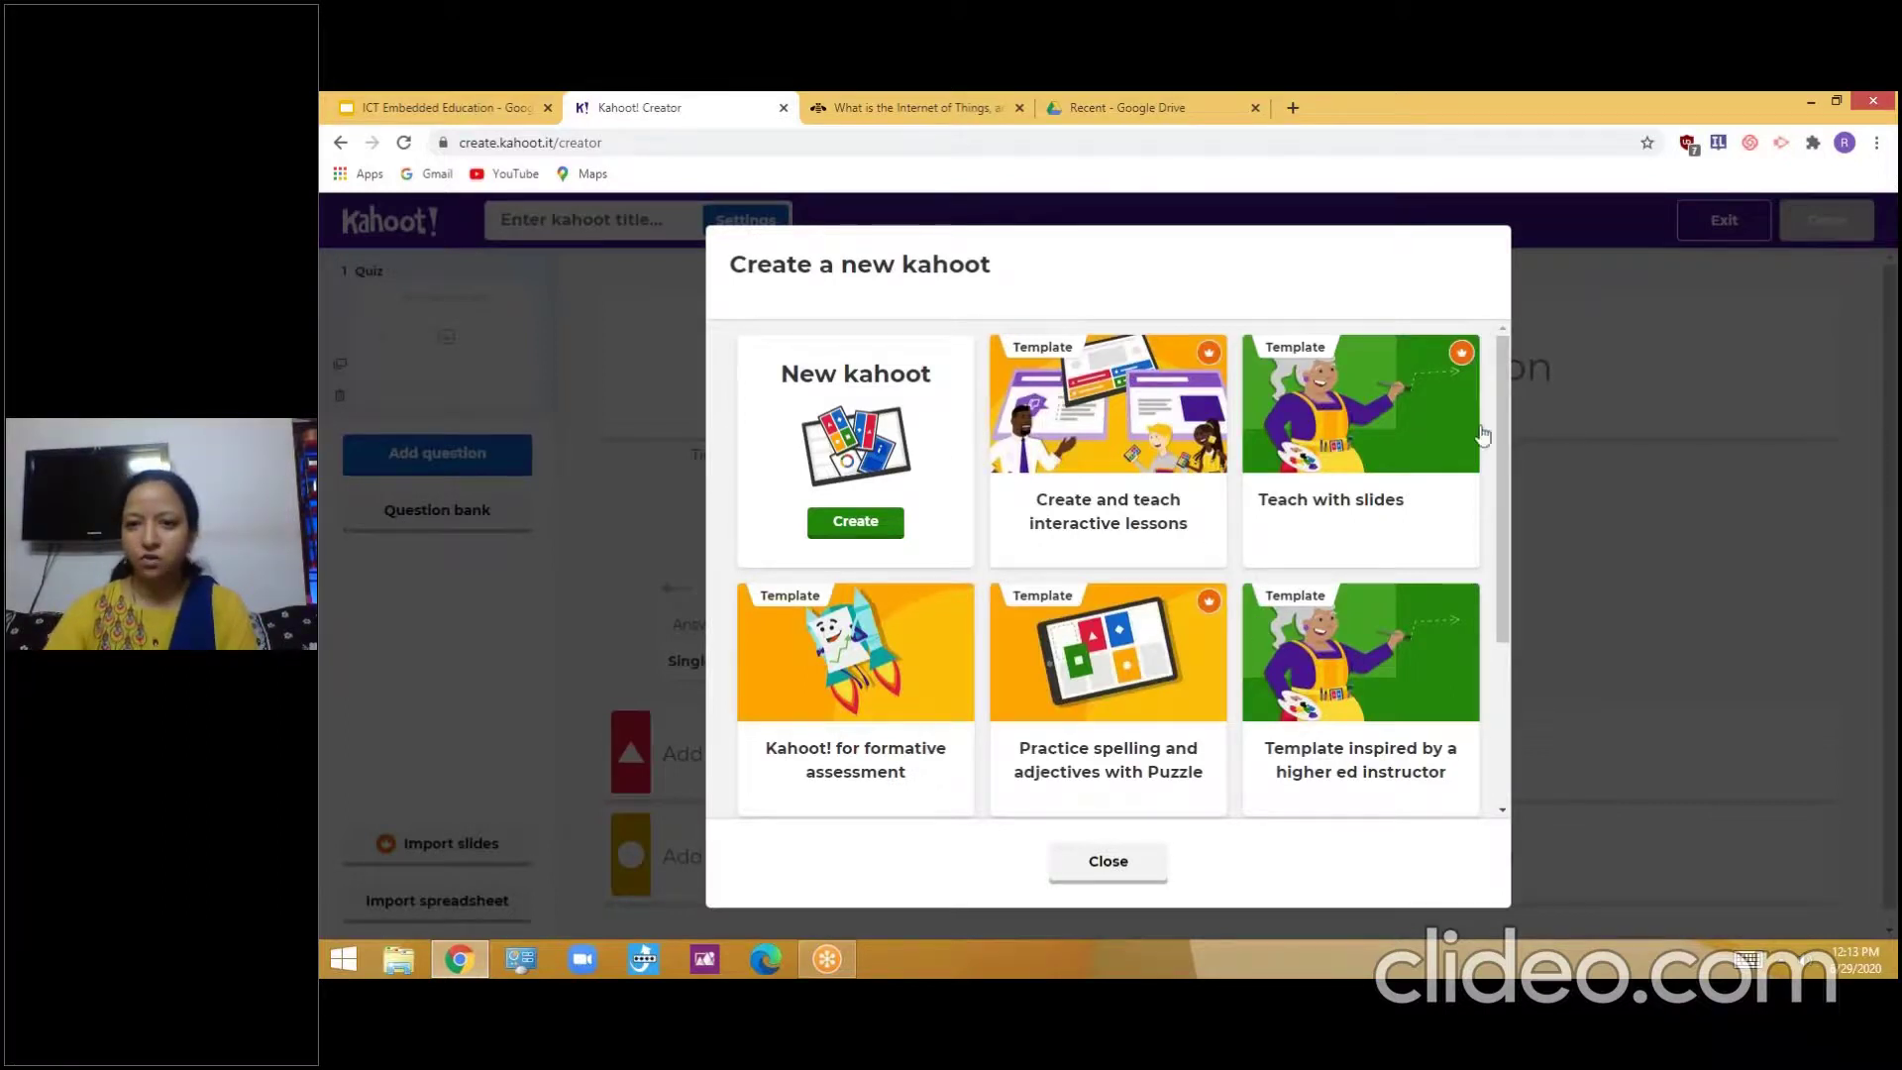
scroll(1501, 502, "down", 3)
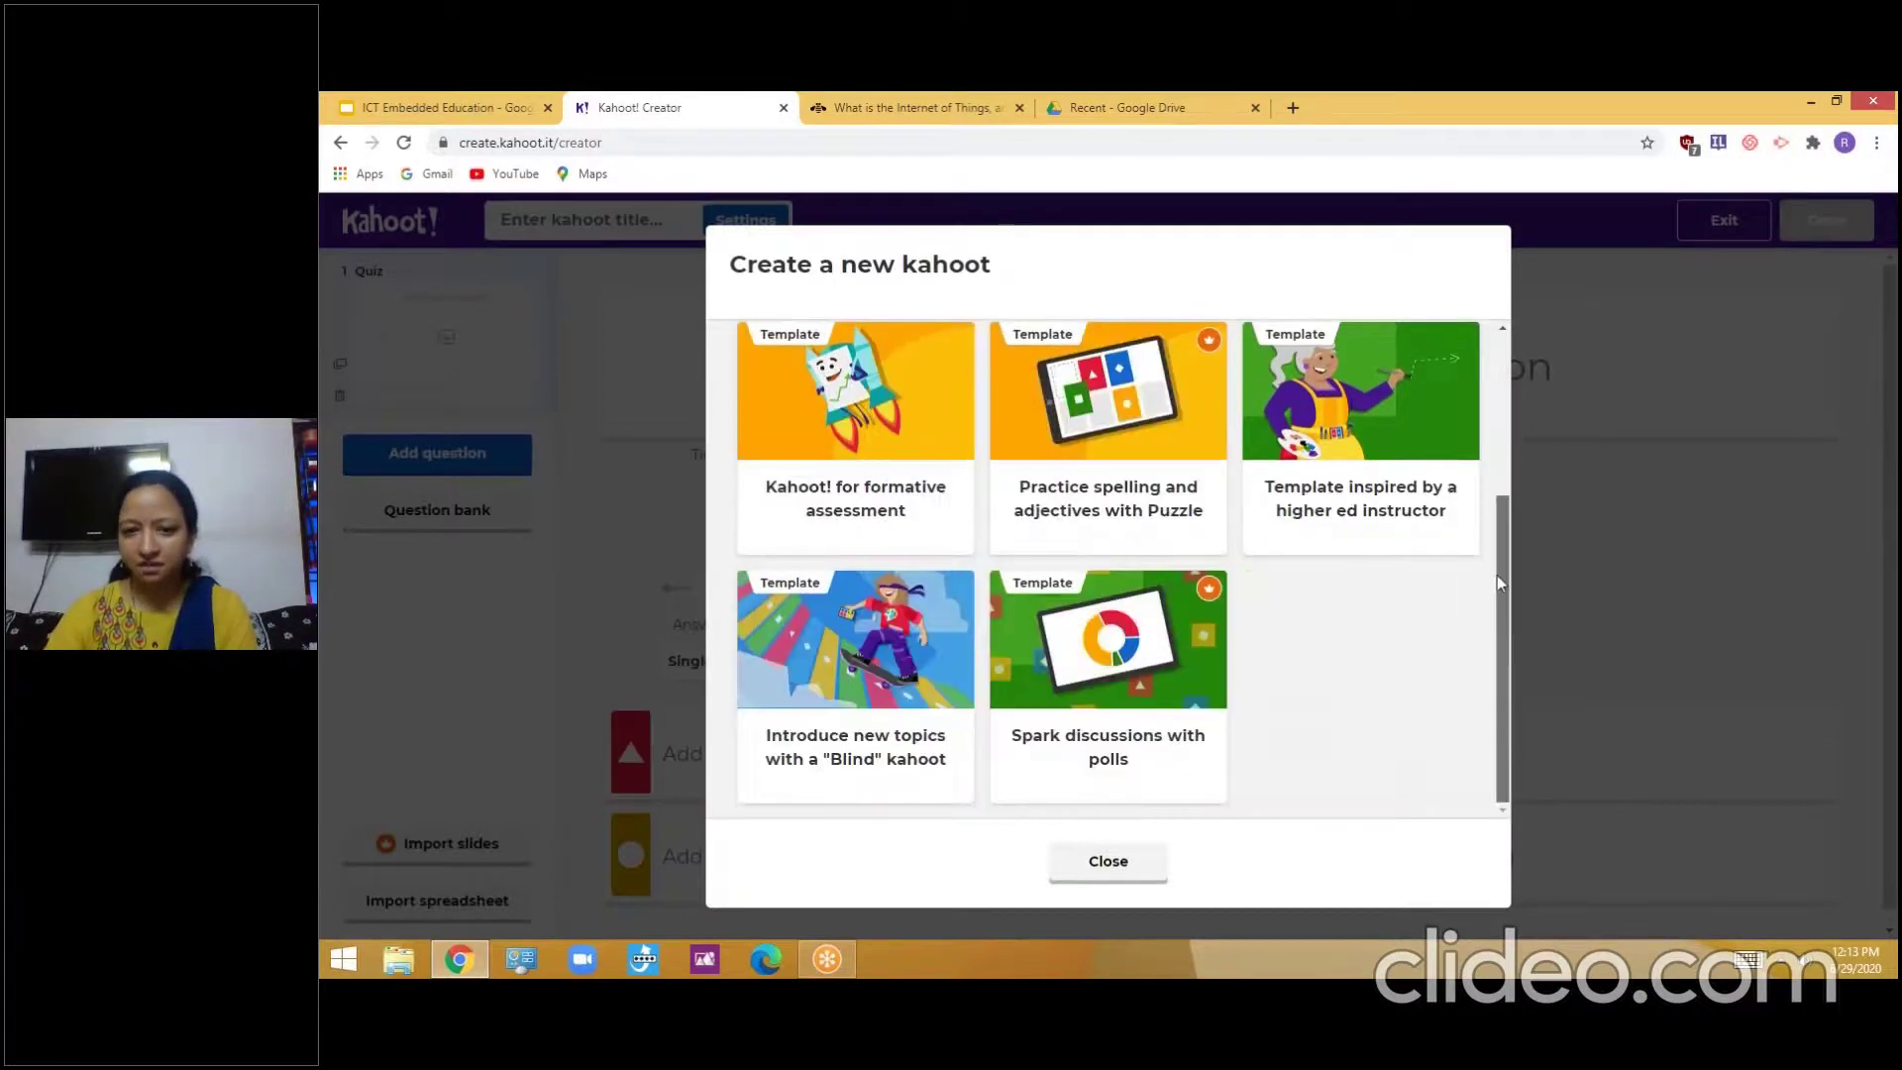
scroll(1495, 551, "up", 2)
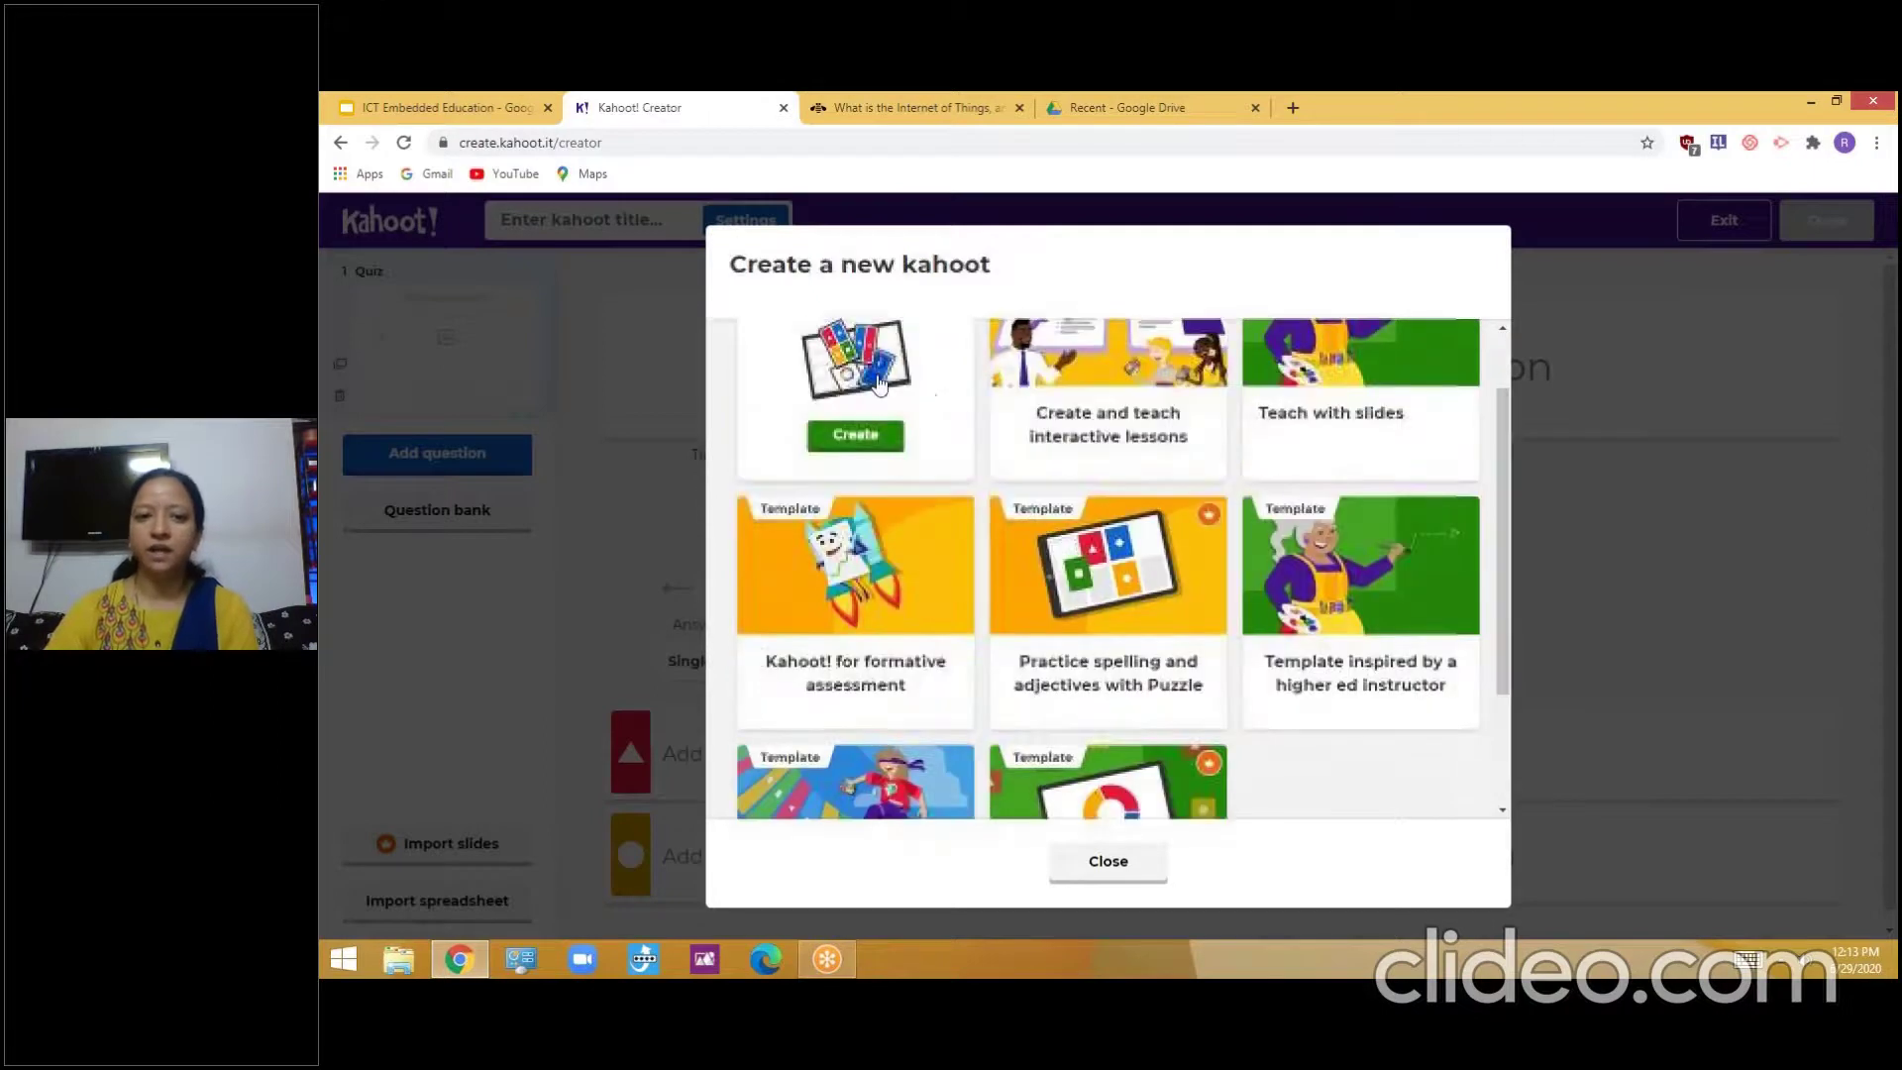
left_click(859, 435)
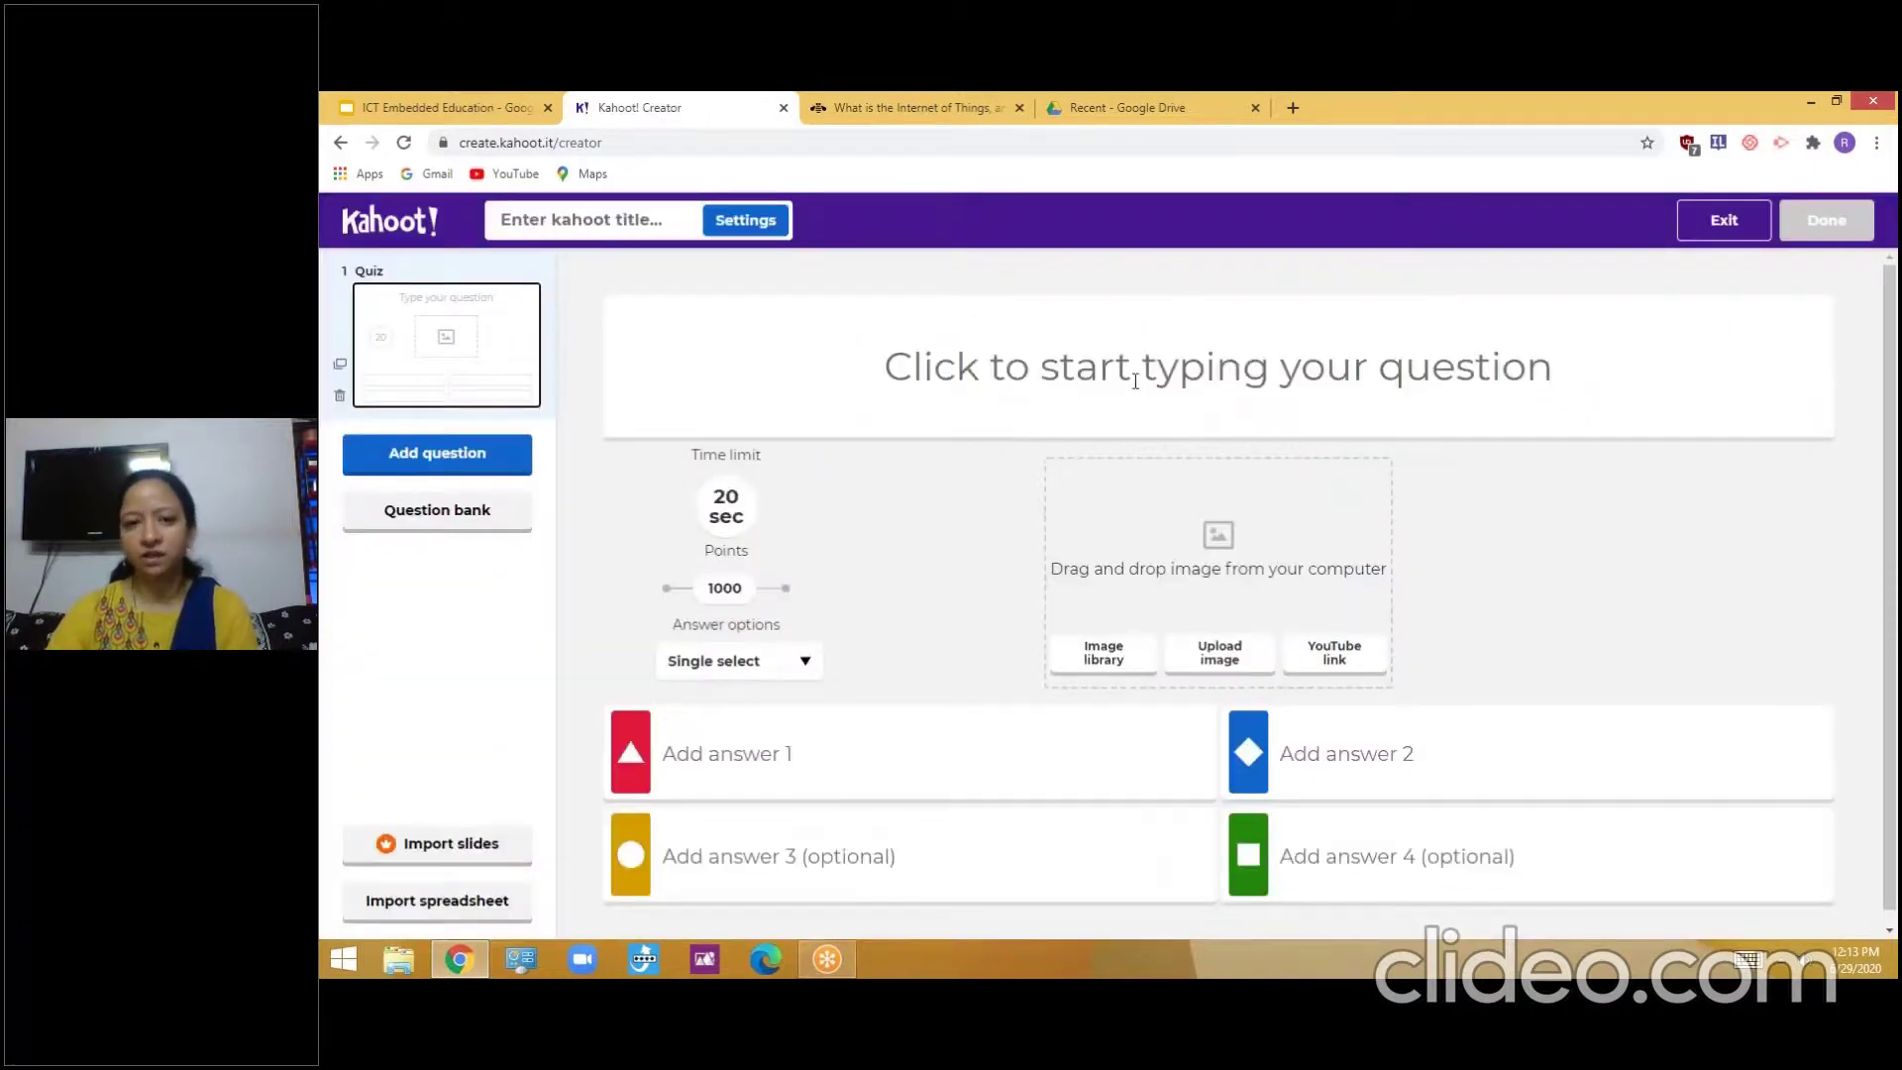
left_click(1165, 385)
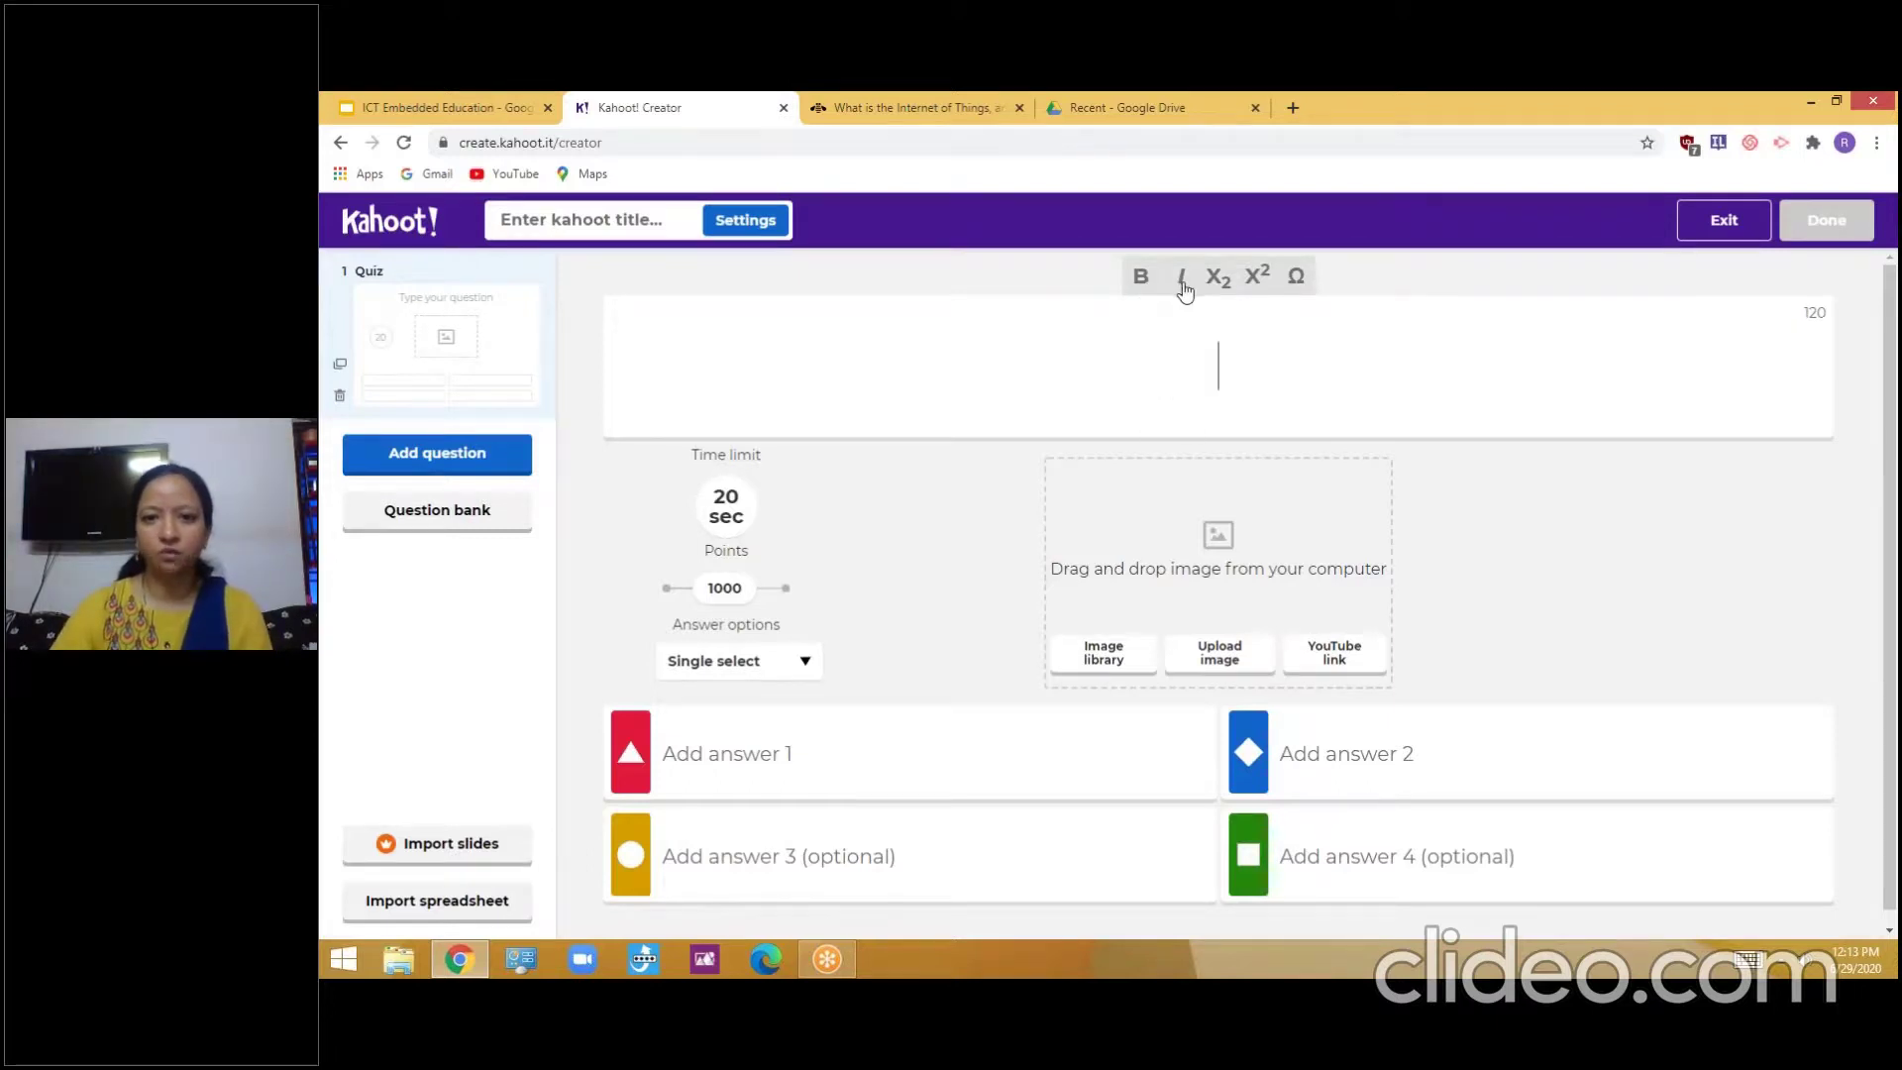
left_click(1295, 277)
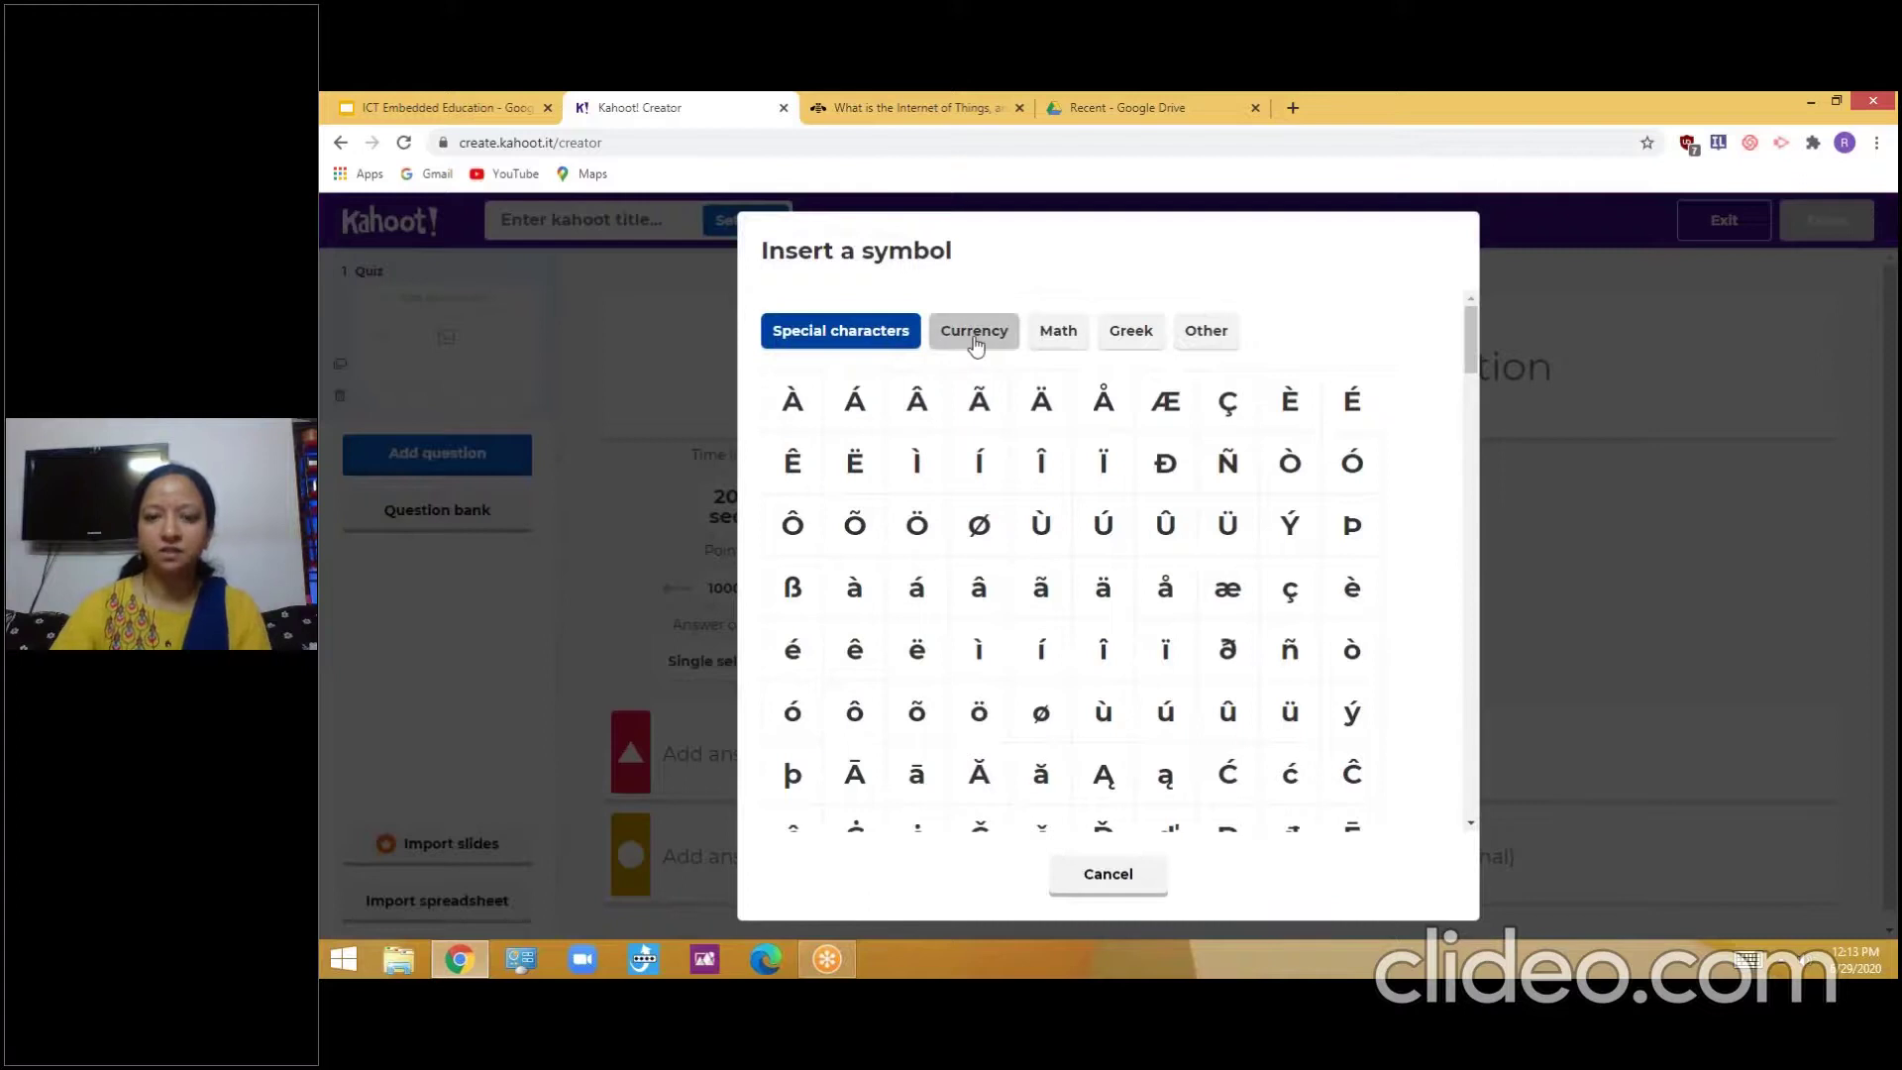
scroll(1299, 497, "down", 2)
scroll(1306, 502, "down", 5)
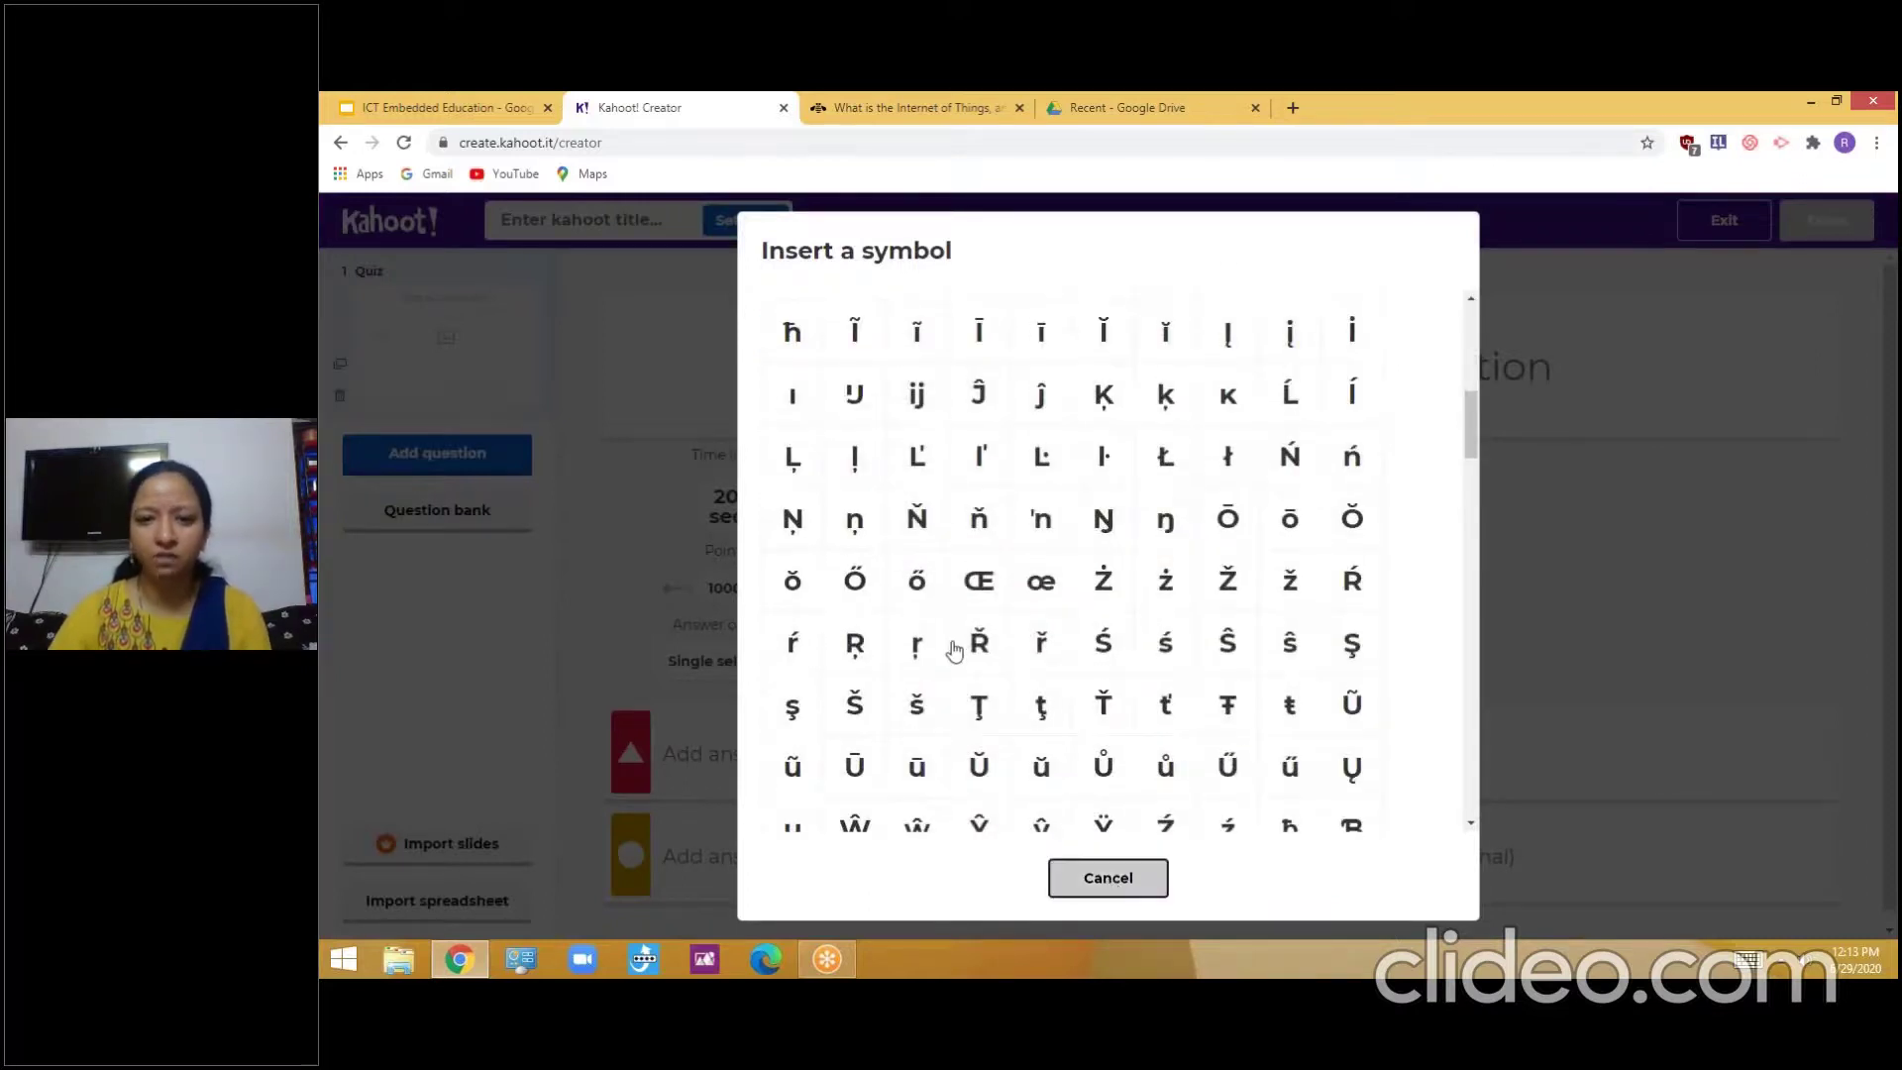
key("Escape")
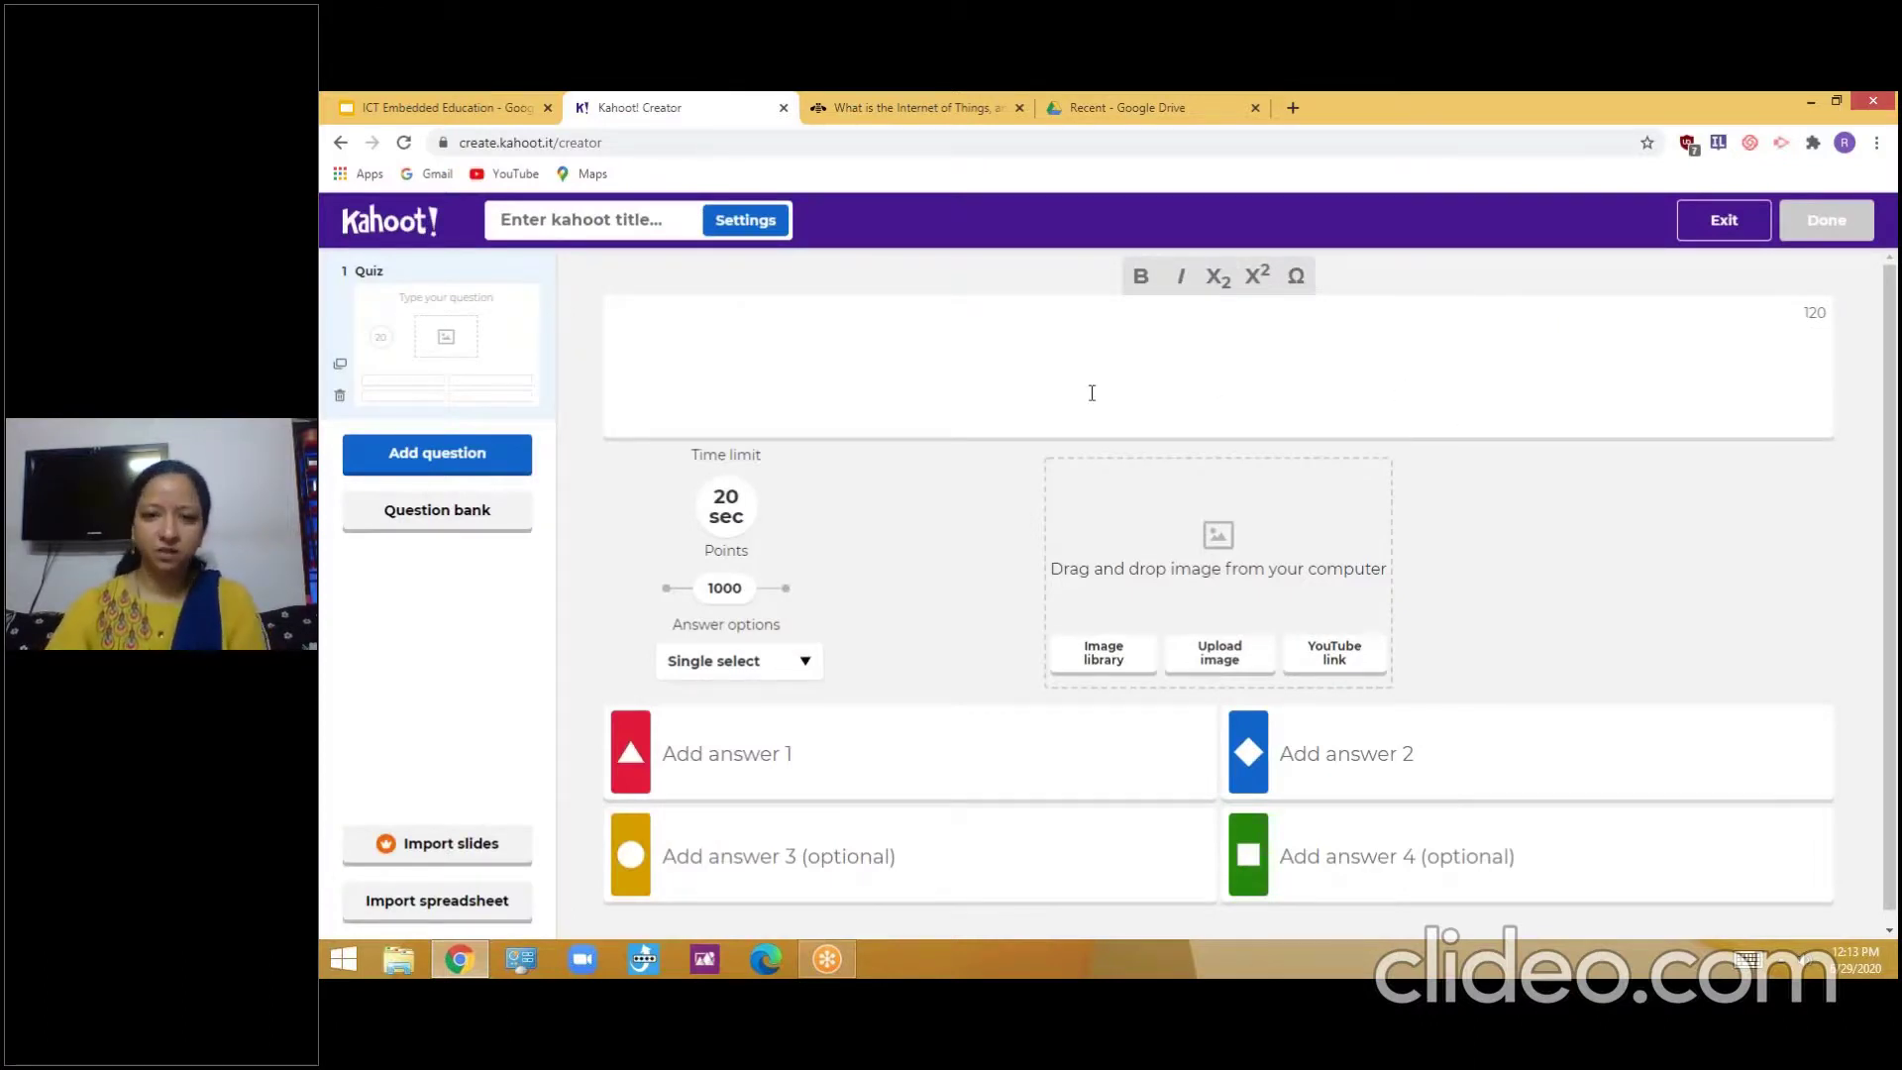
Exit the blank quiz back to the home page showing What's new and My Kahoots
scroll(1109, 547, "down", 1)
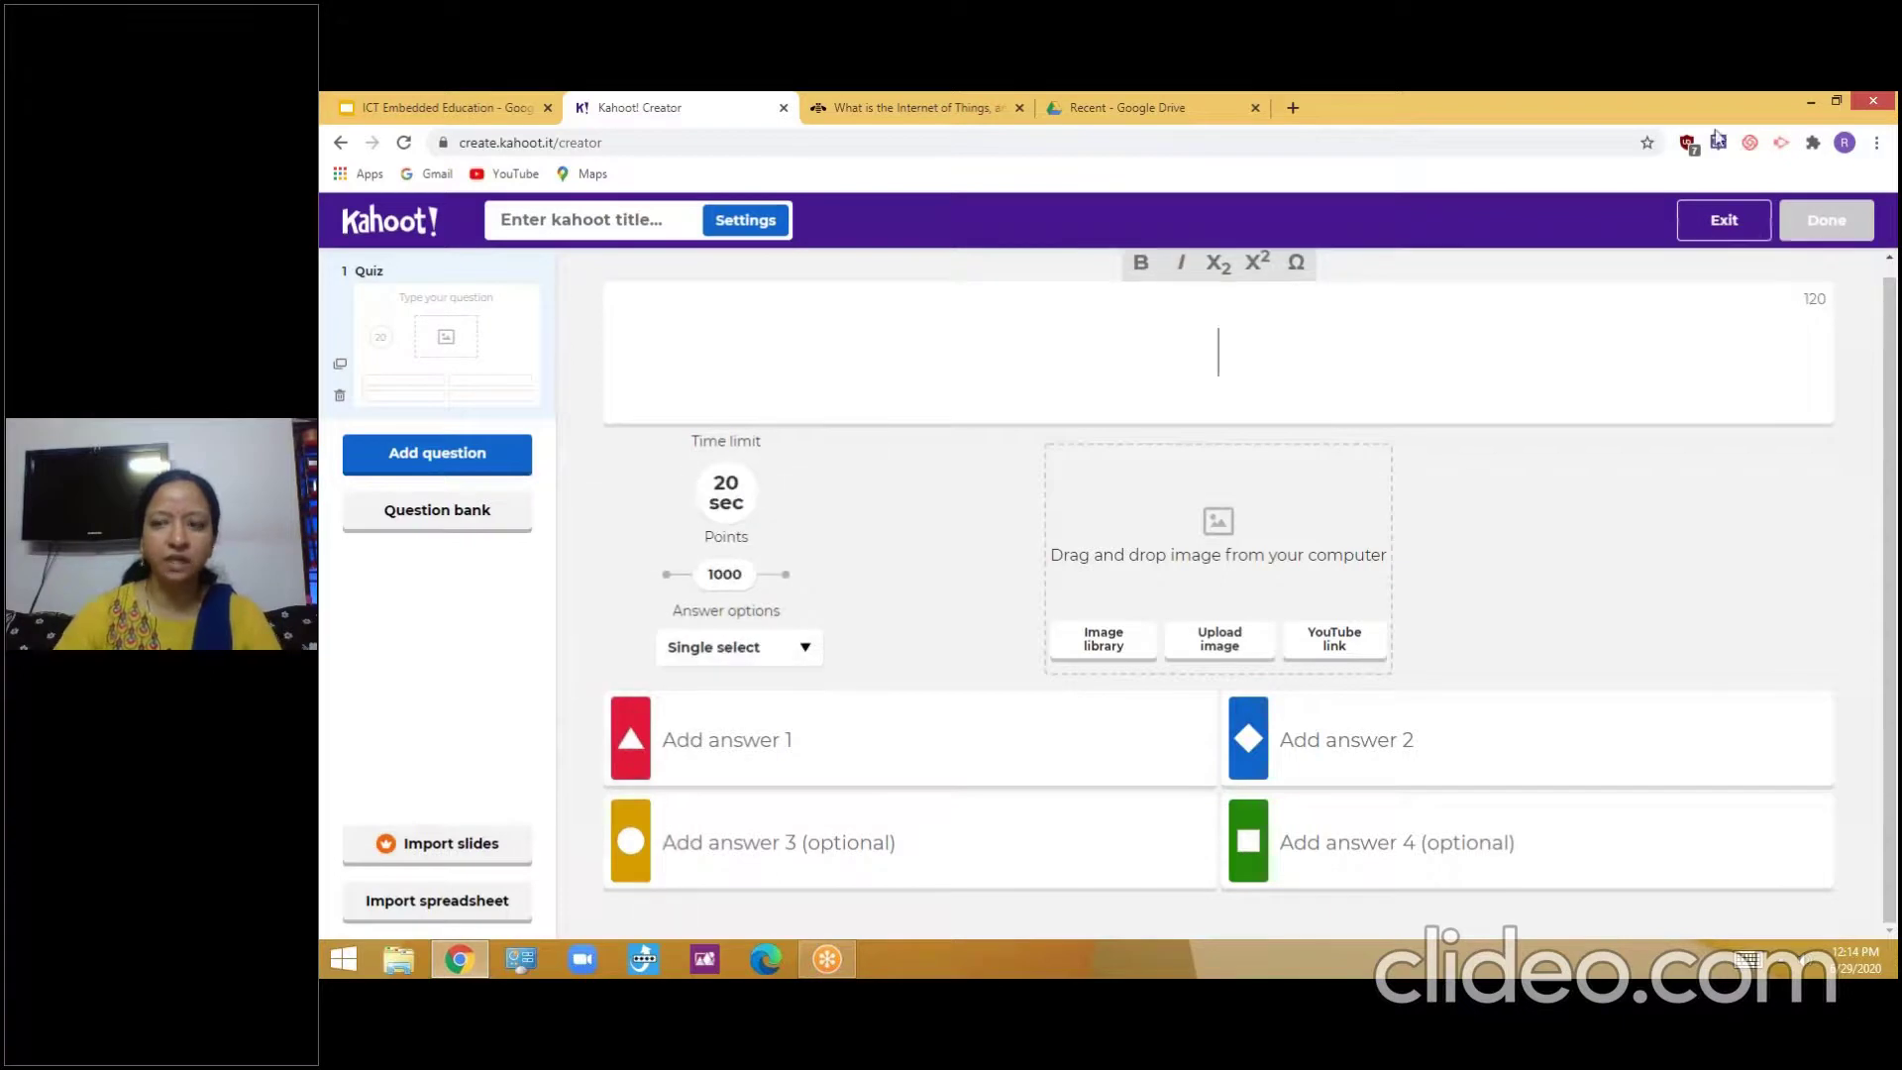
left_click(1738, 224)
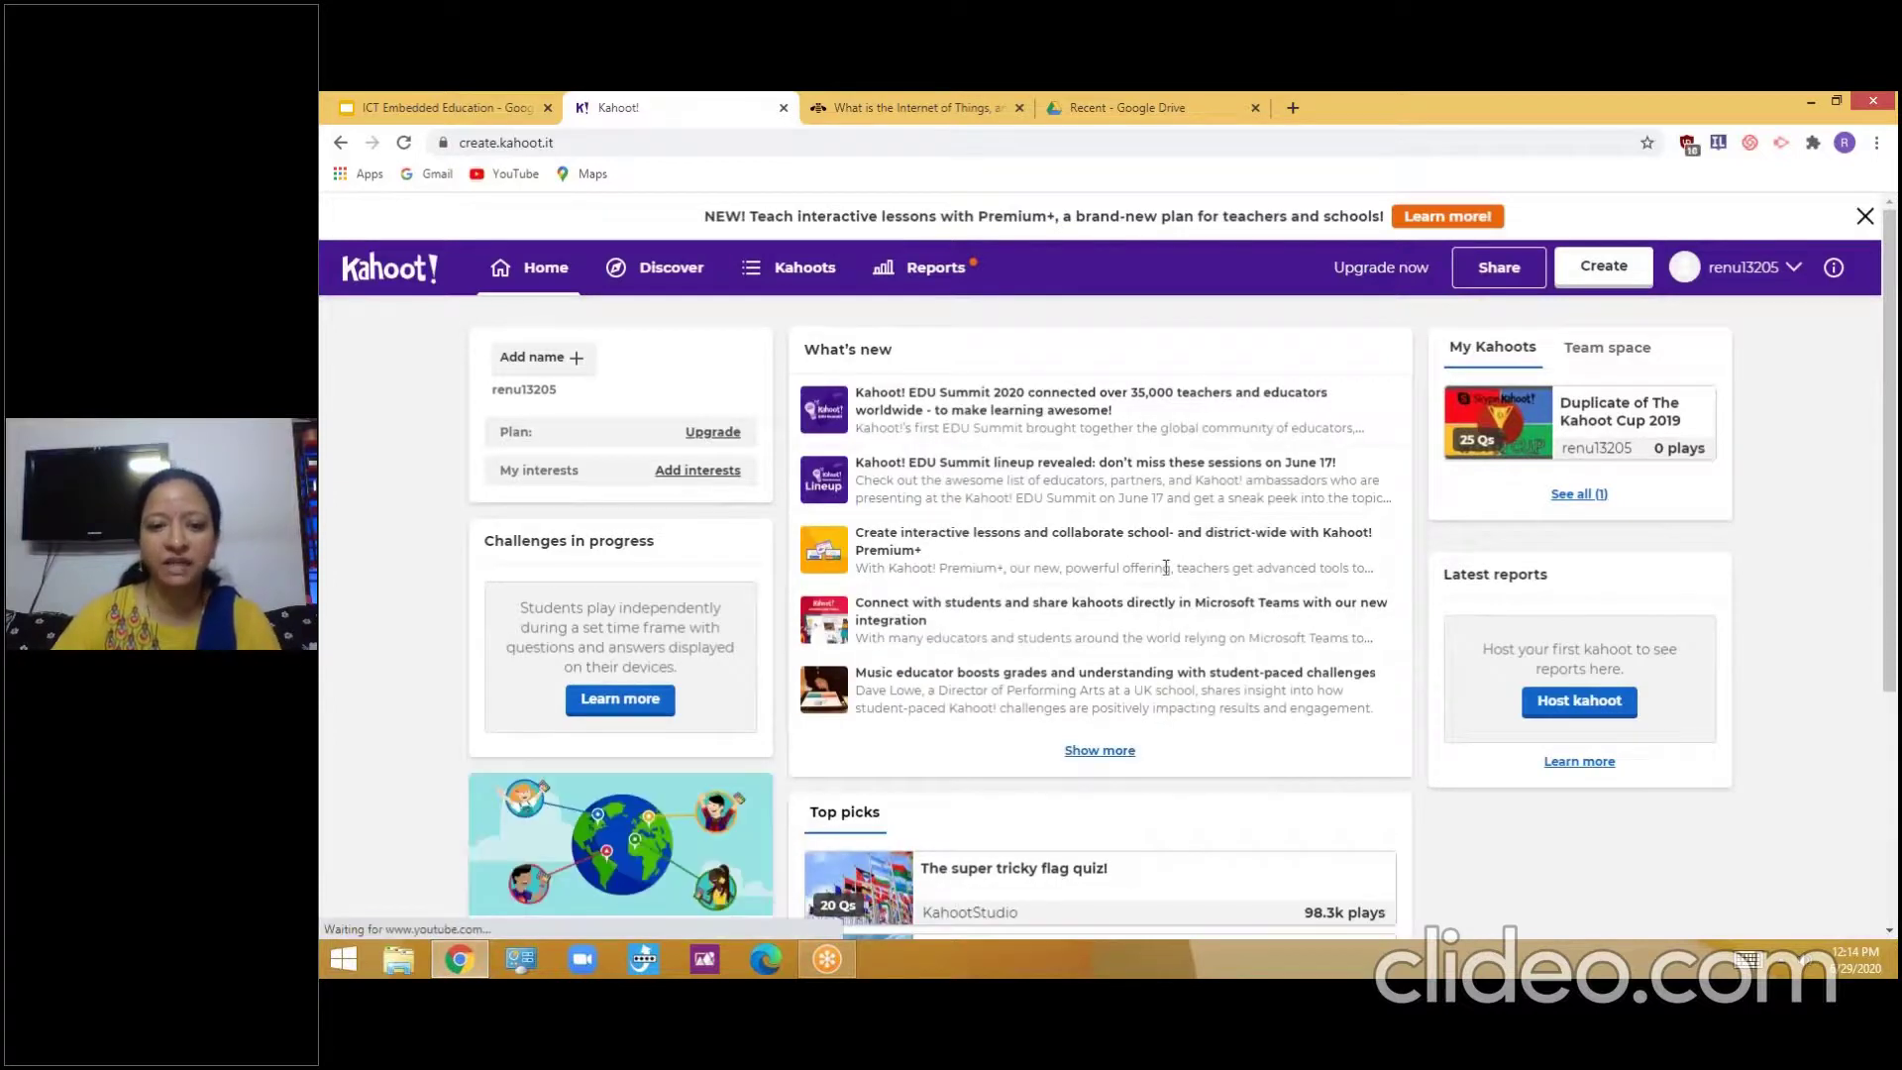
Go to the Discover page with its 'Find me a kahoot about...' search box
scroll(1166, 567, "down", 3)
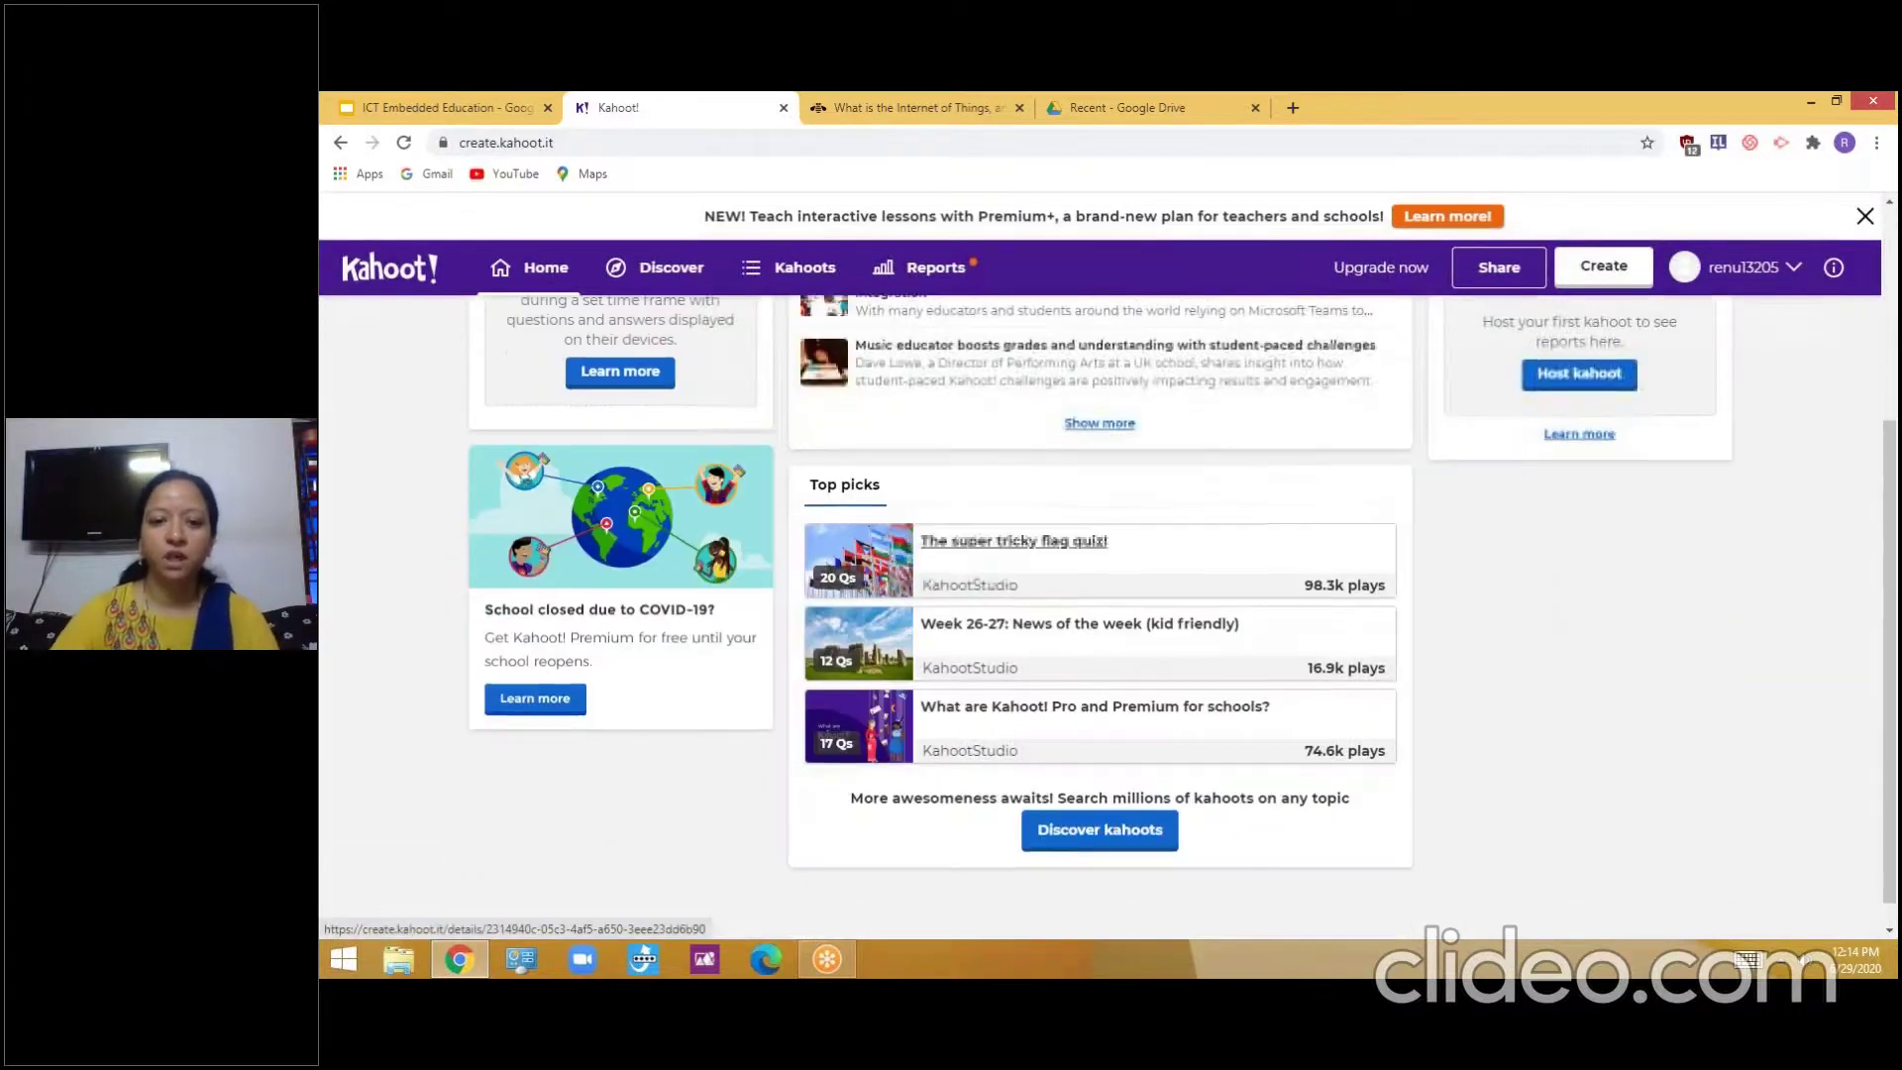
scroll(1080, 593, "up", 3)
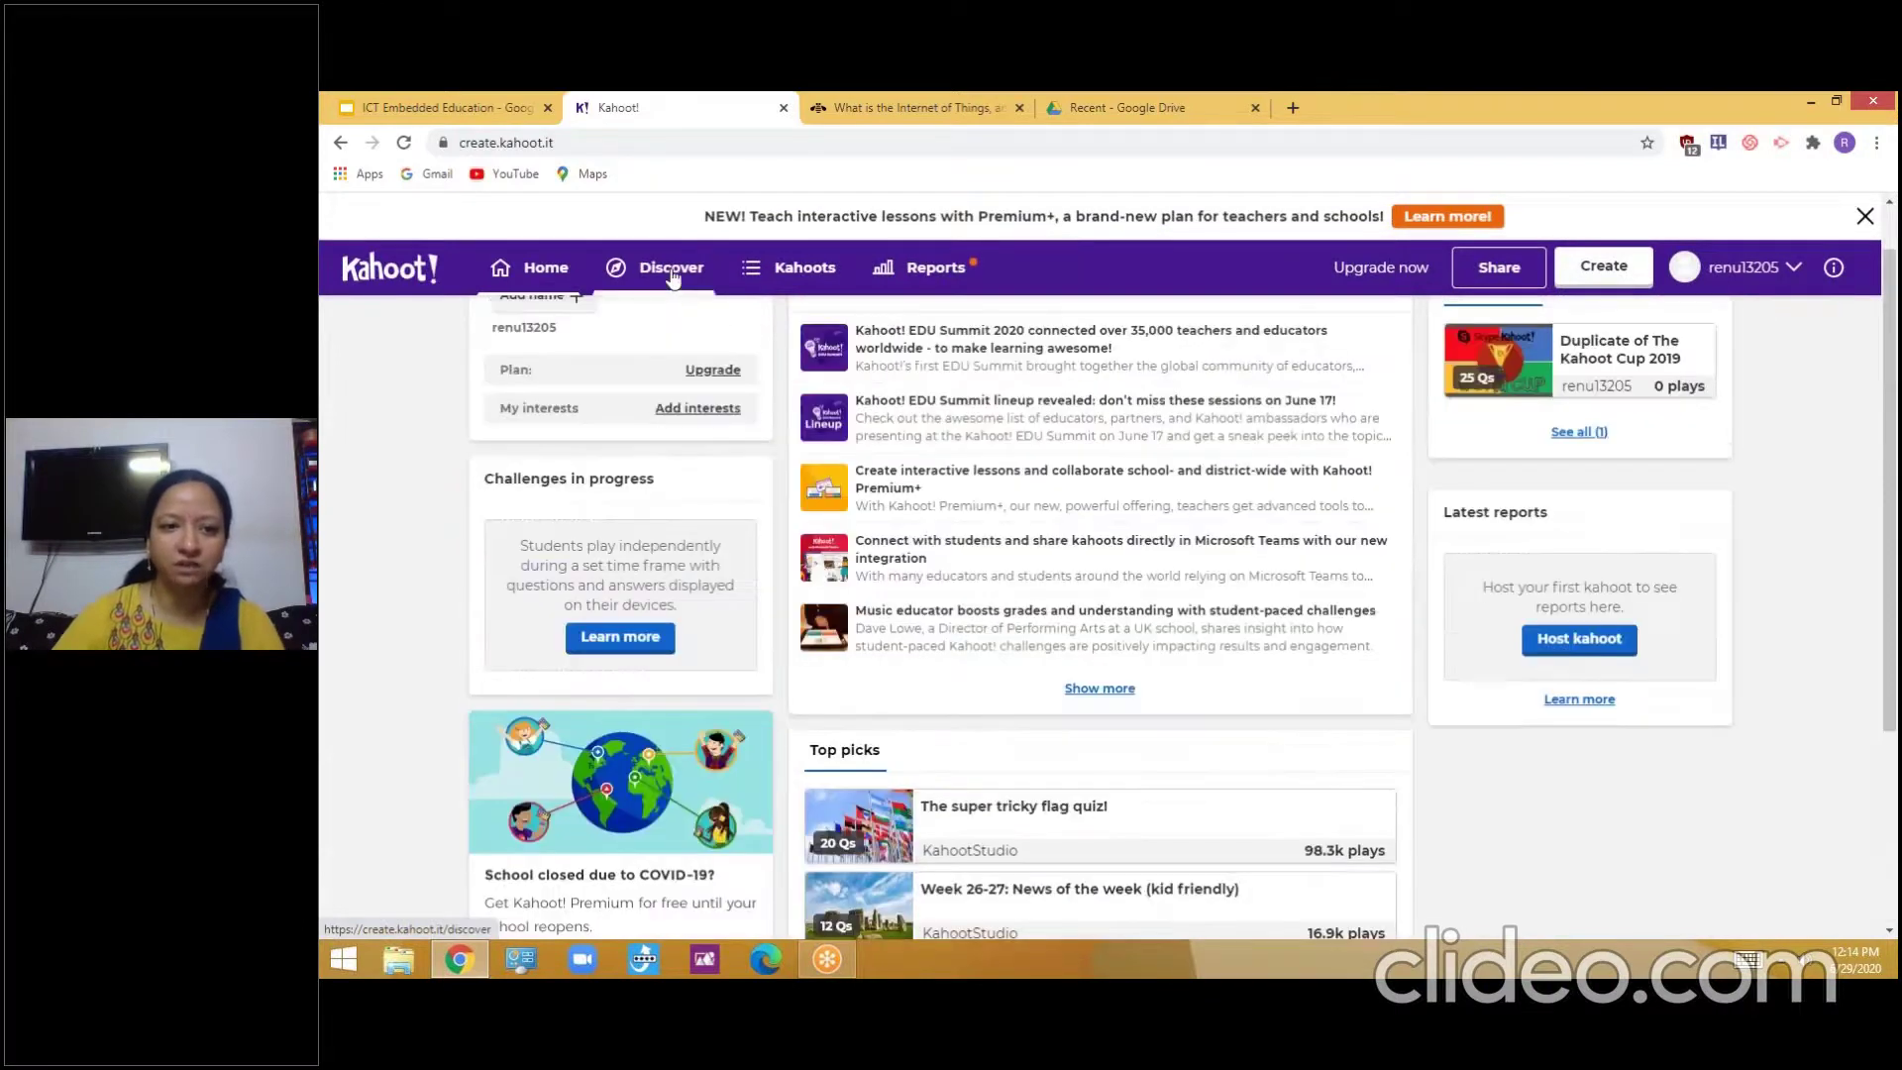
left_click(672, 278)
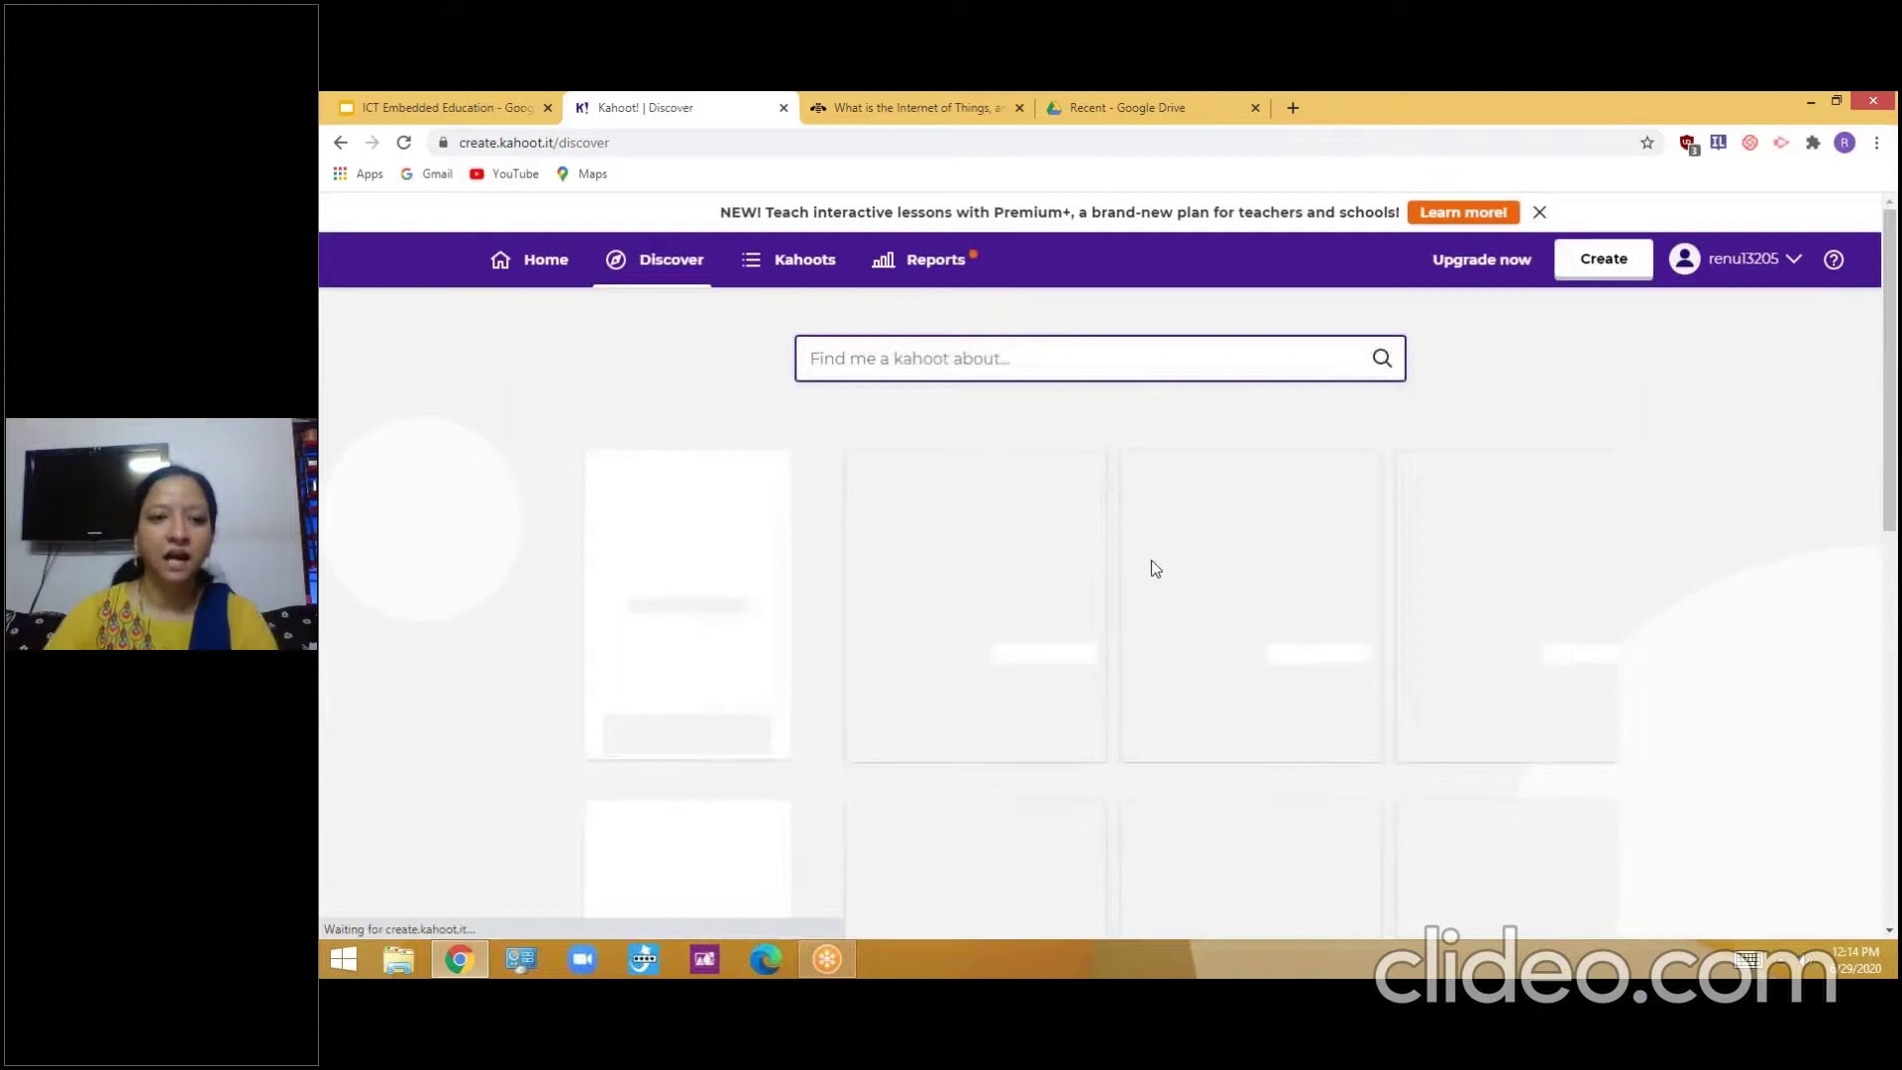
Scroll through the Discover collections of public kahoots
scroll(1360, 543, "down", 1)
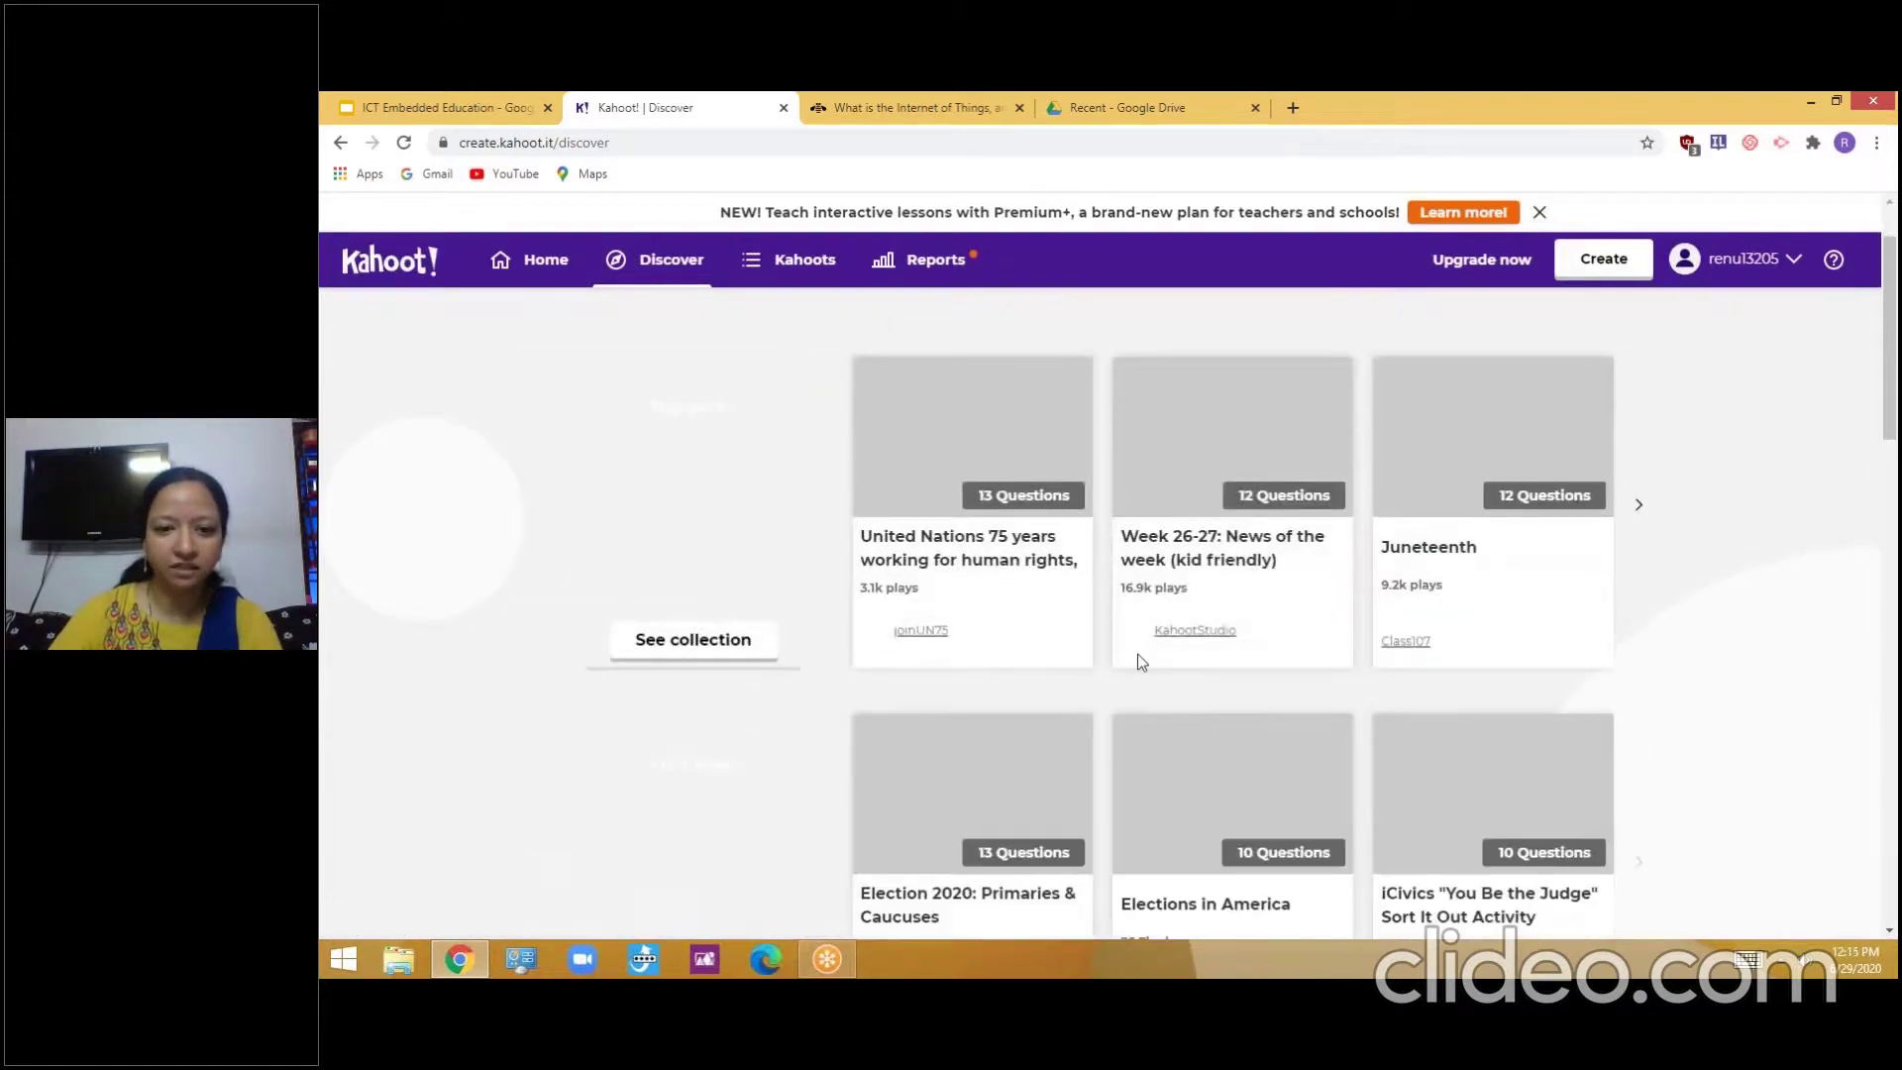
scroll(1531, 550, "down", 2)
scroll(1539, 566, "down", 2)
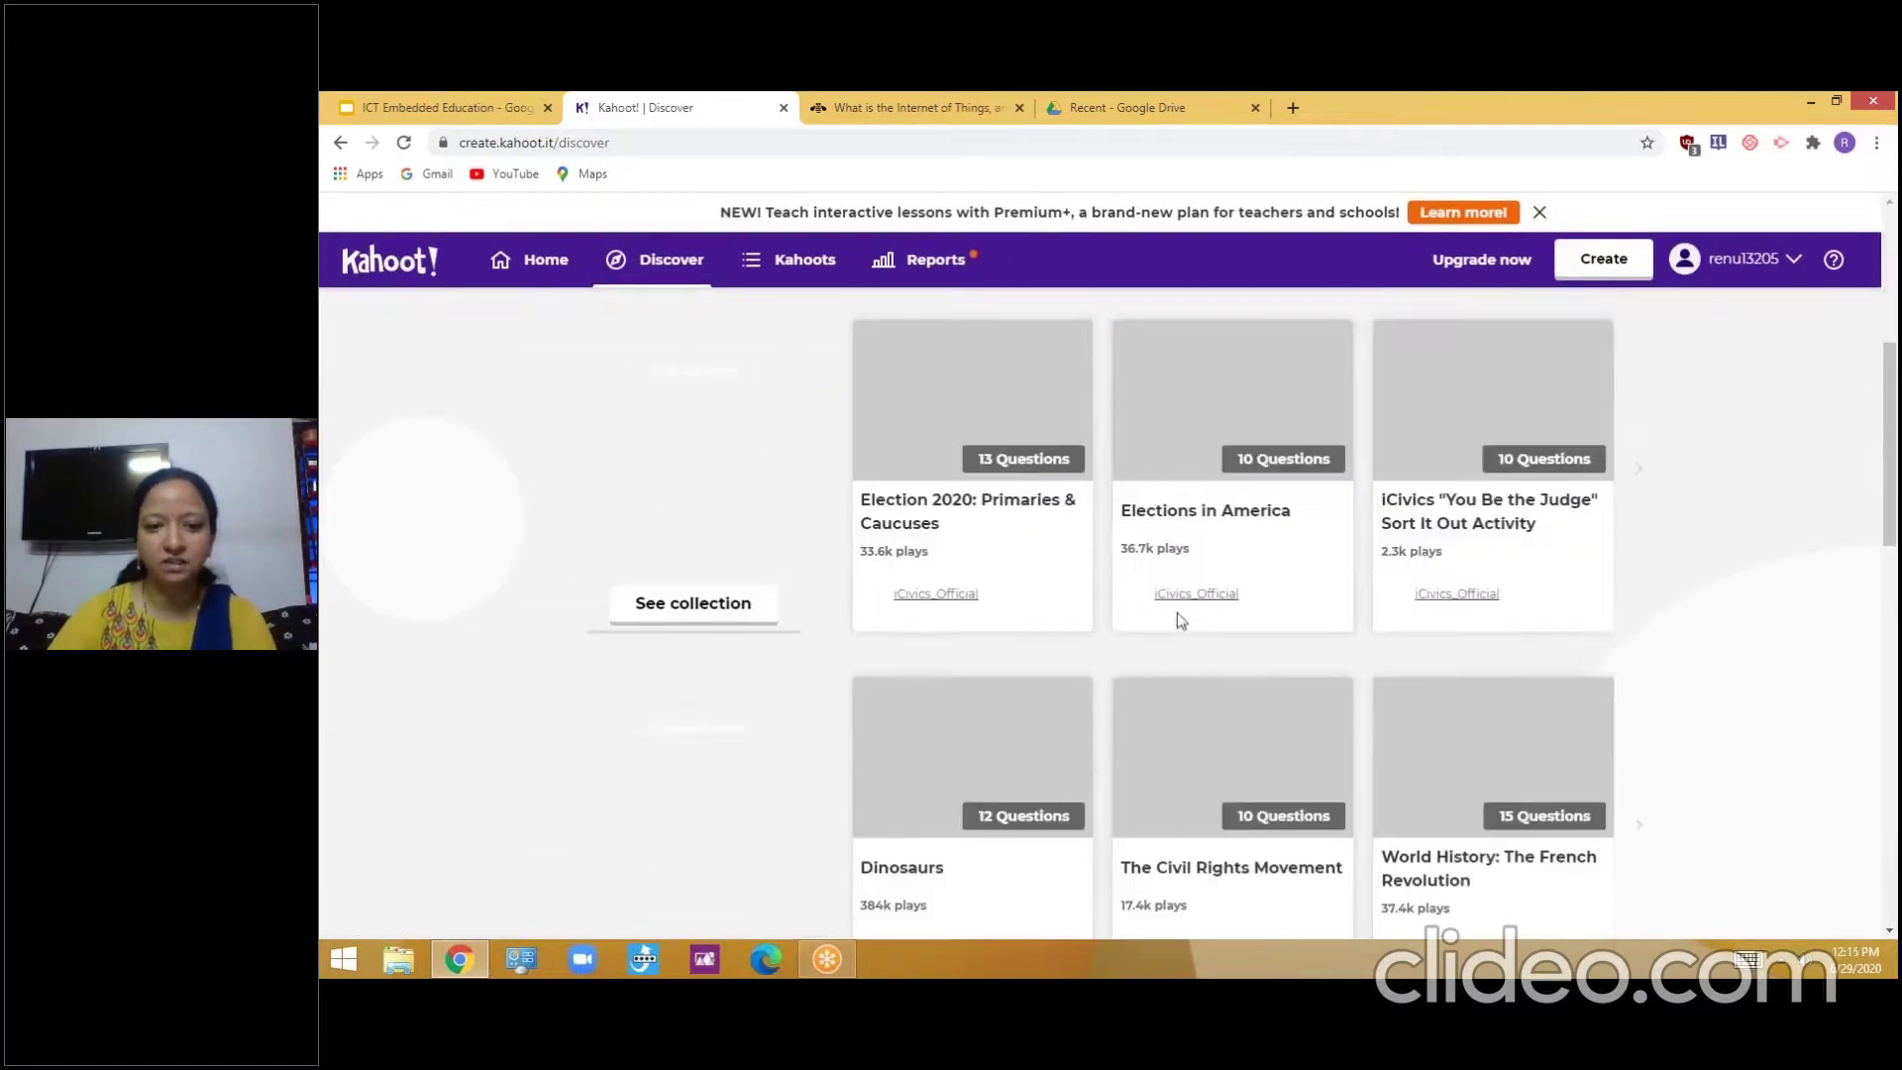
scroll(1571, 645, "down", 2)
scroll(1572, 645, "down", 3)
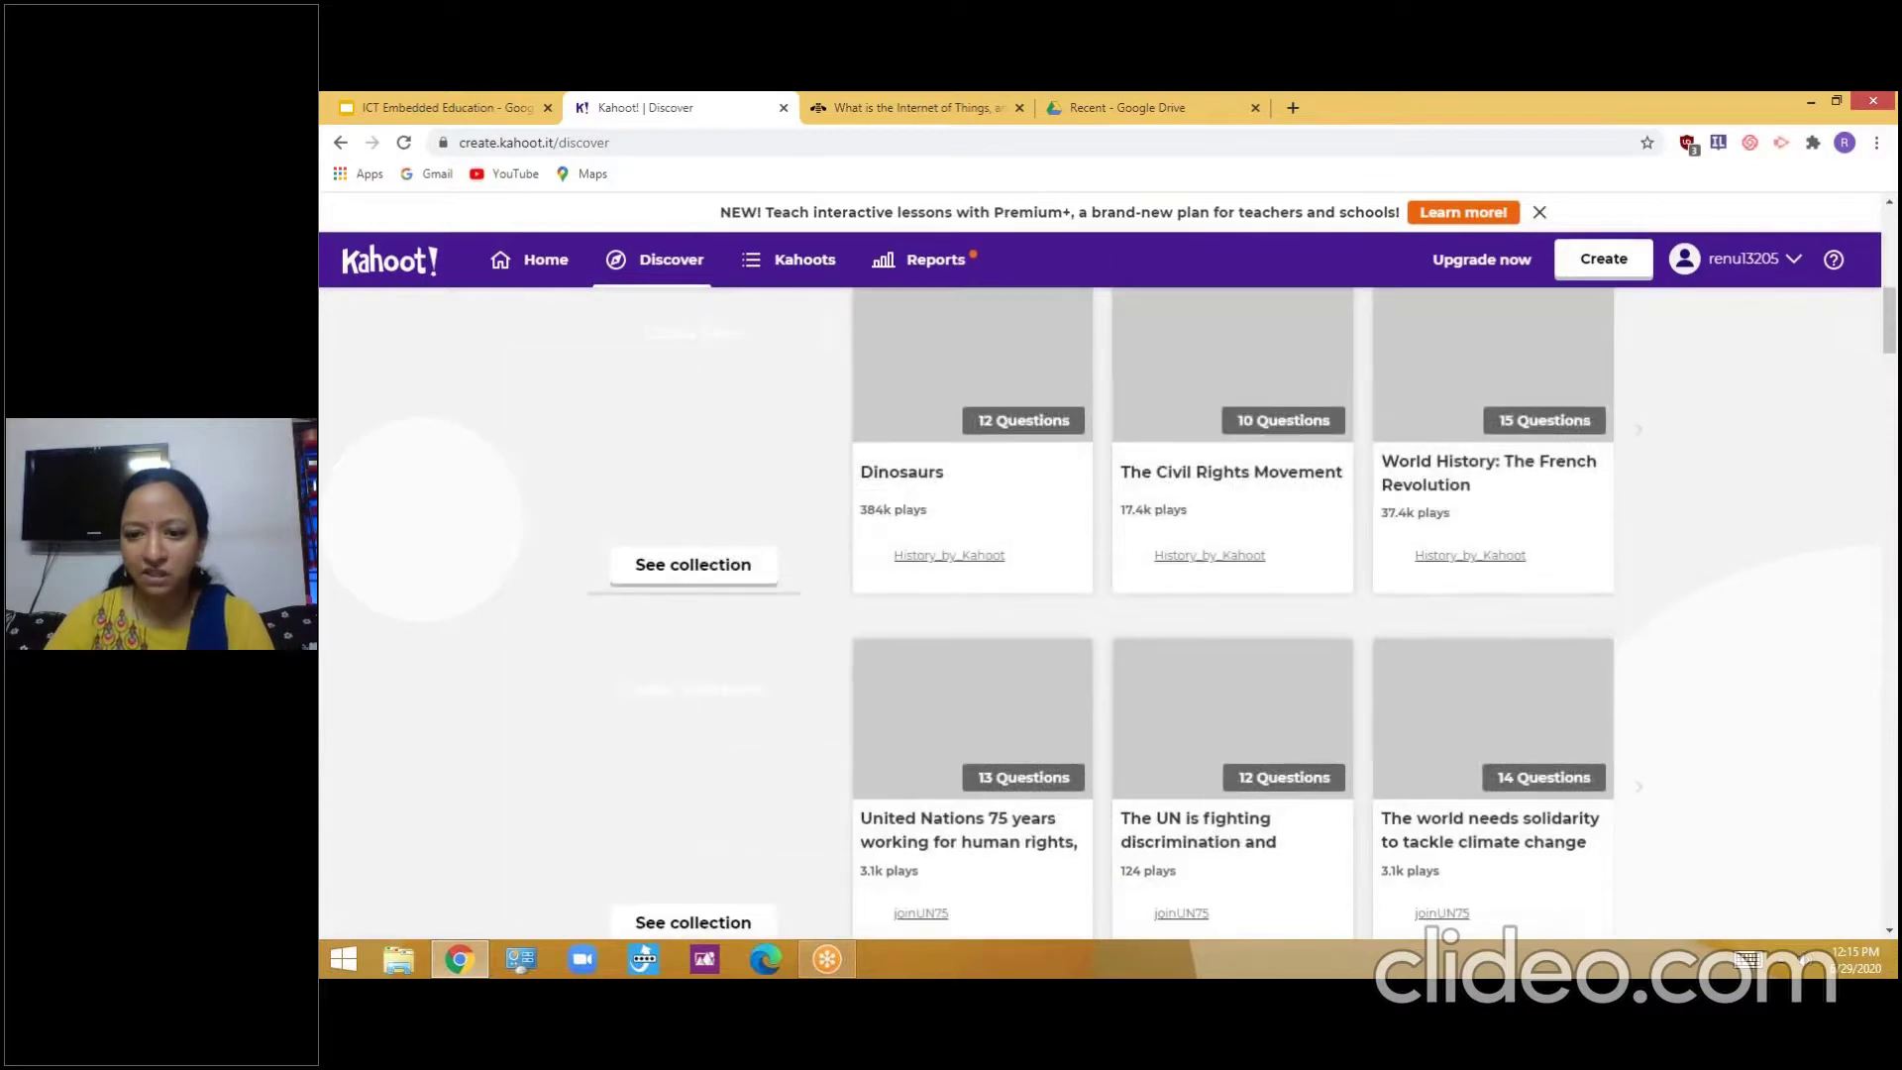
scroll(921, 696, "down", 2)
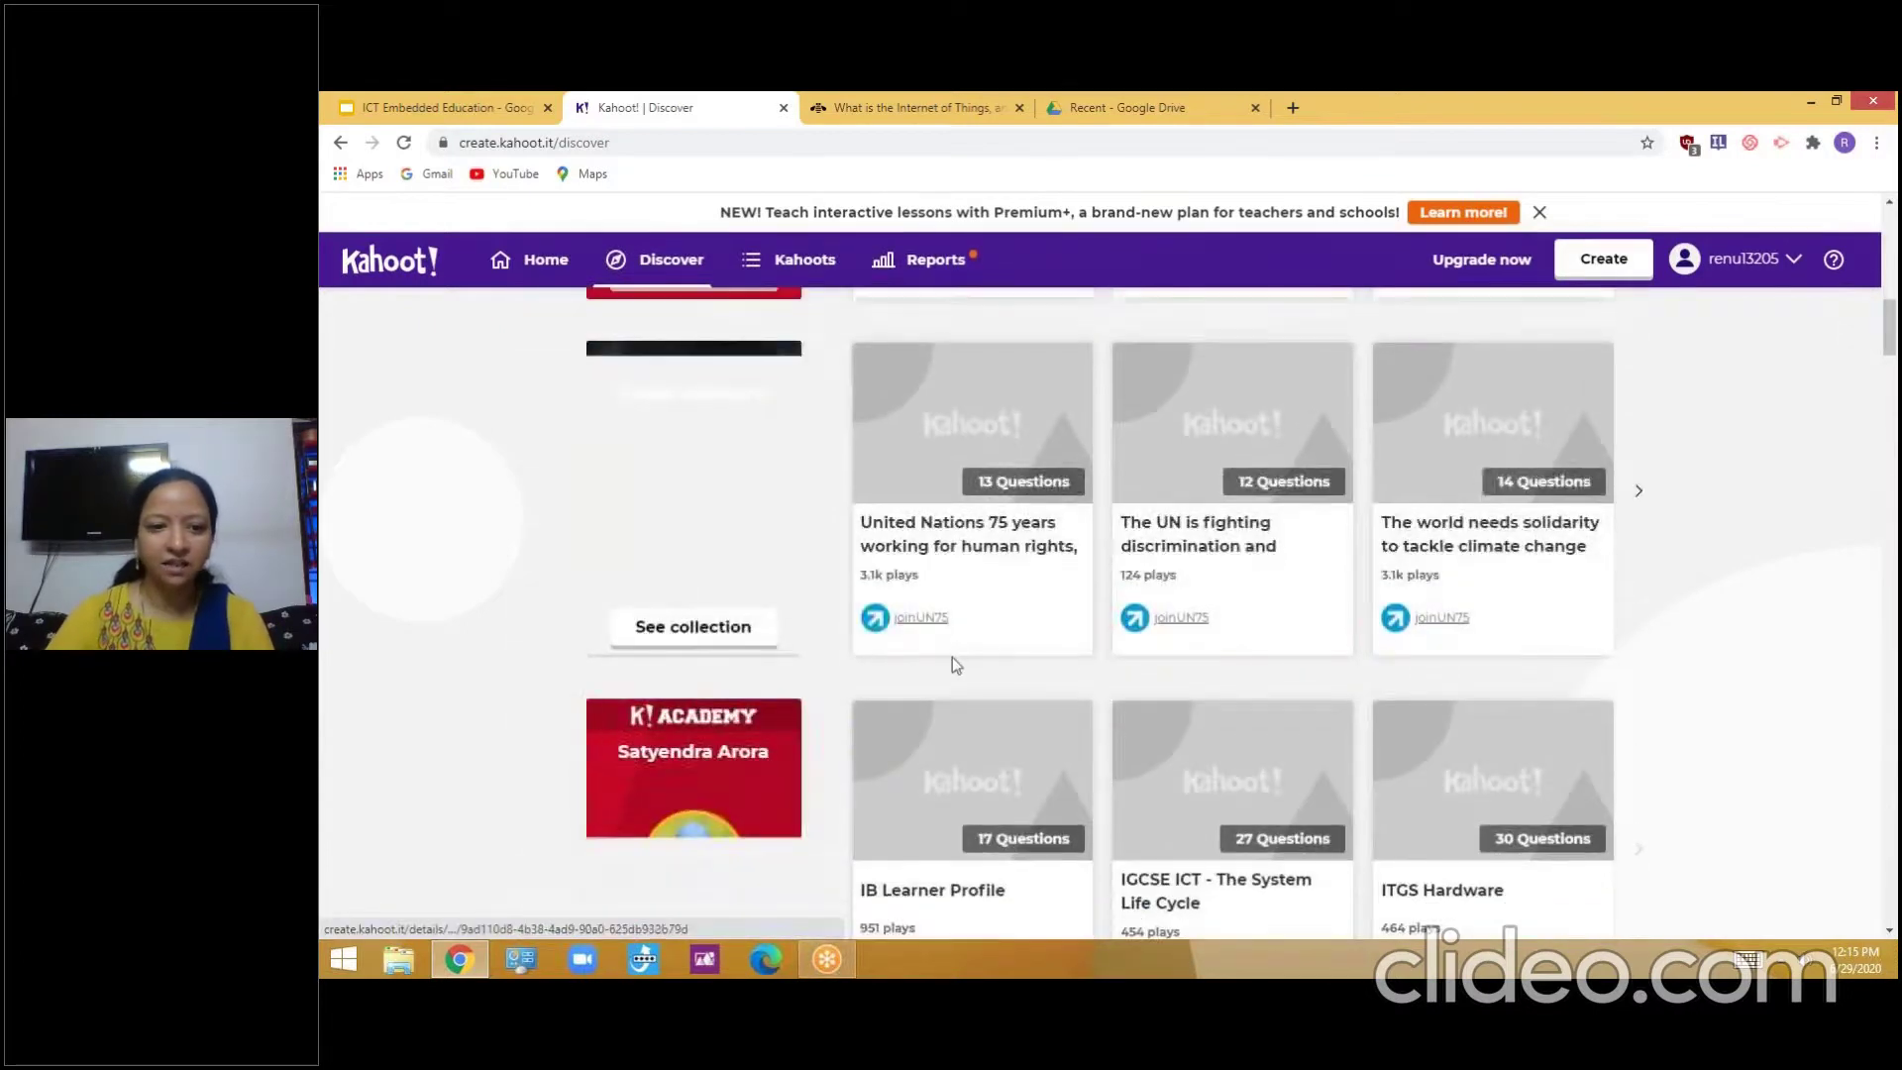
scroll(735, 638, "up", 7)
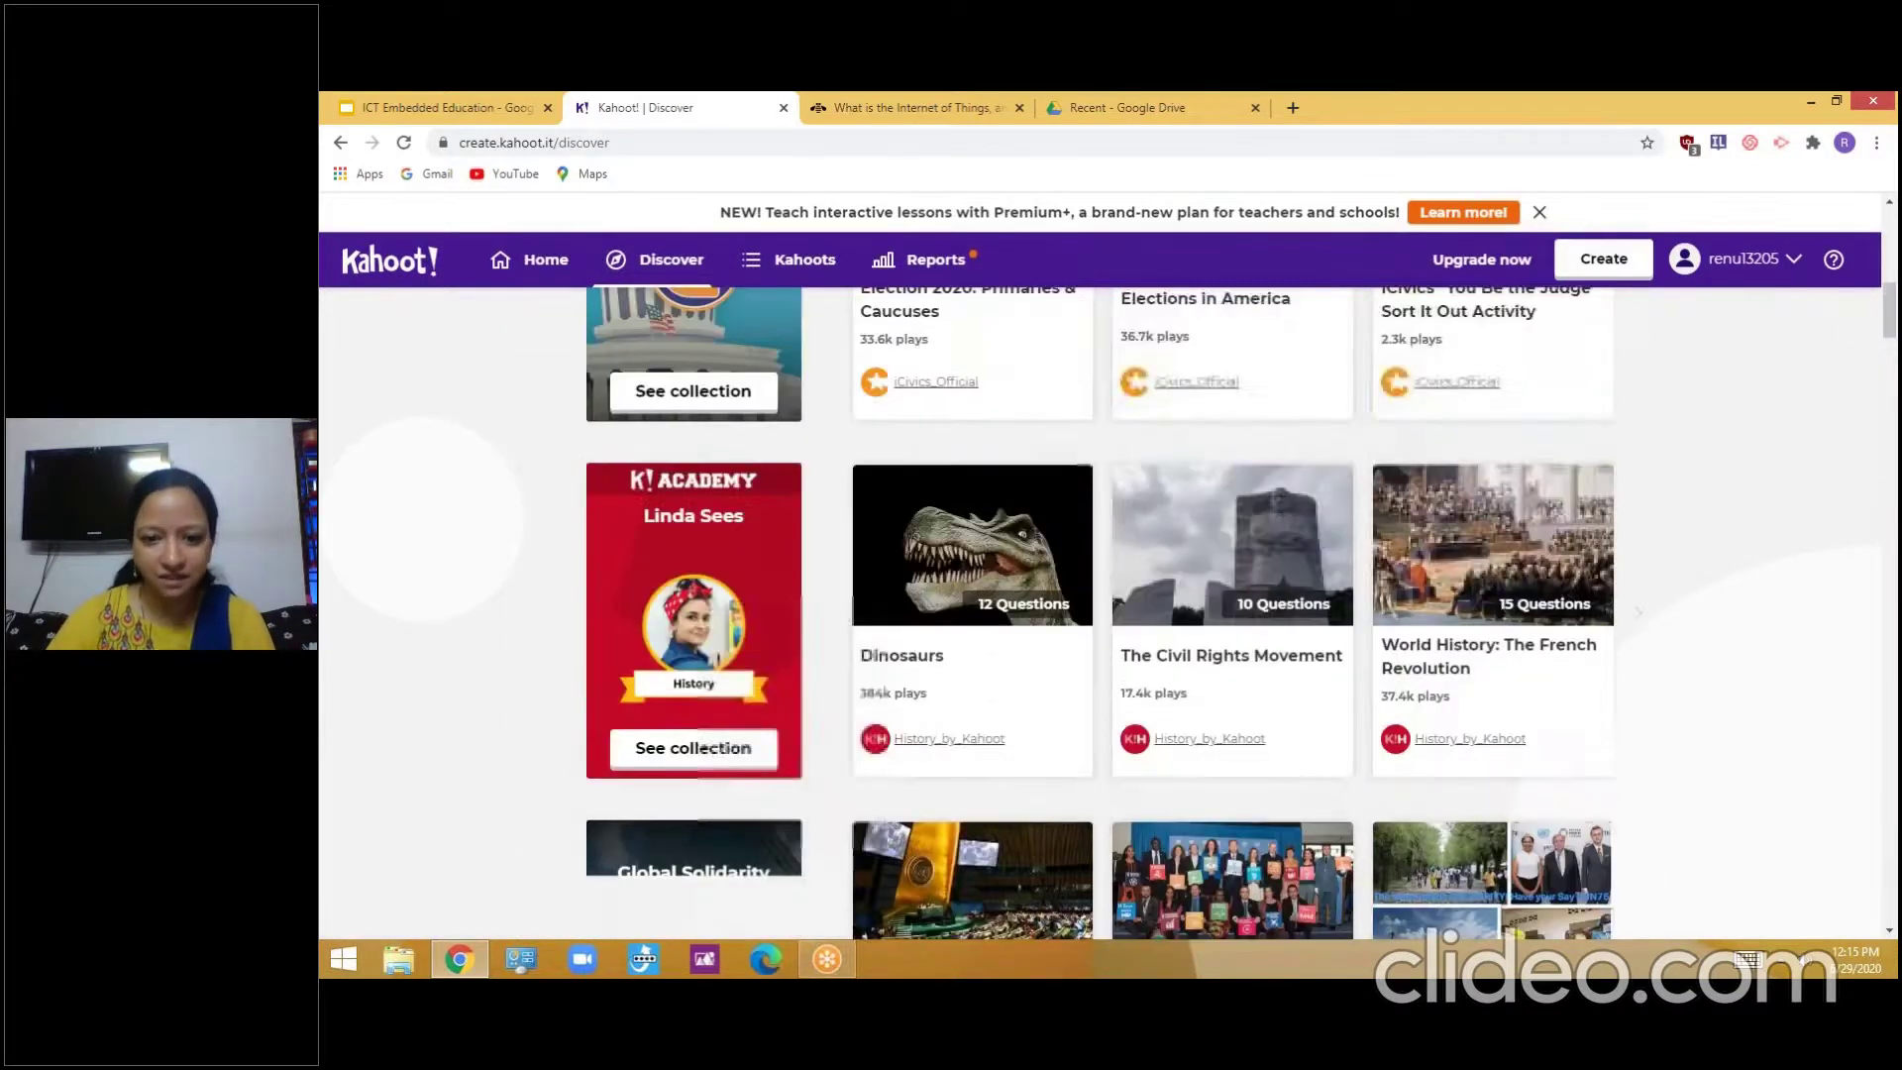
scroll(1048, 637, "down", 8)
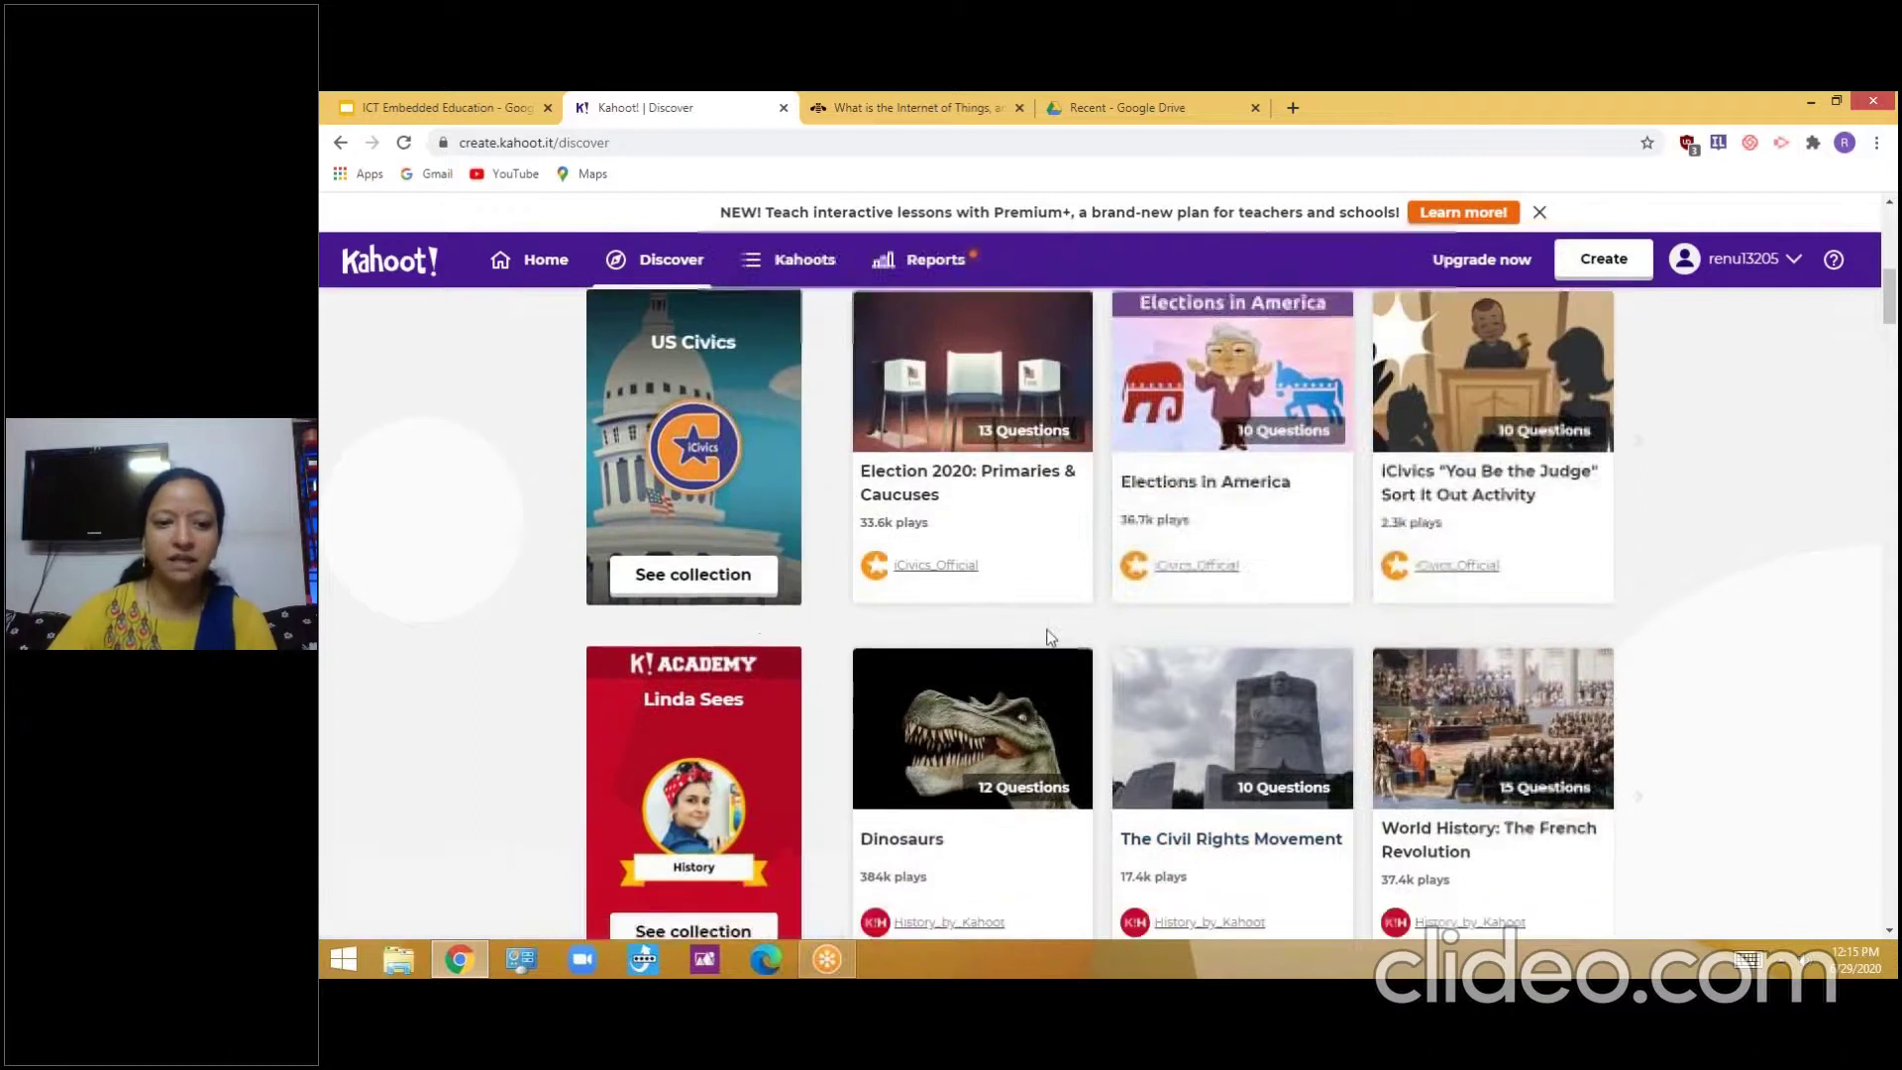
scroll(1239, 593, "down", 6)
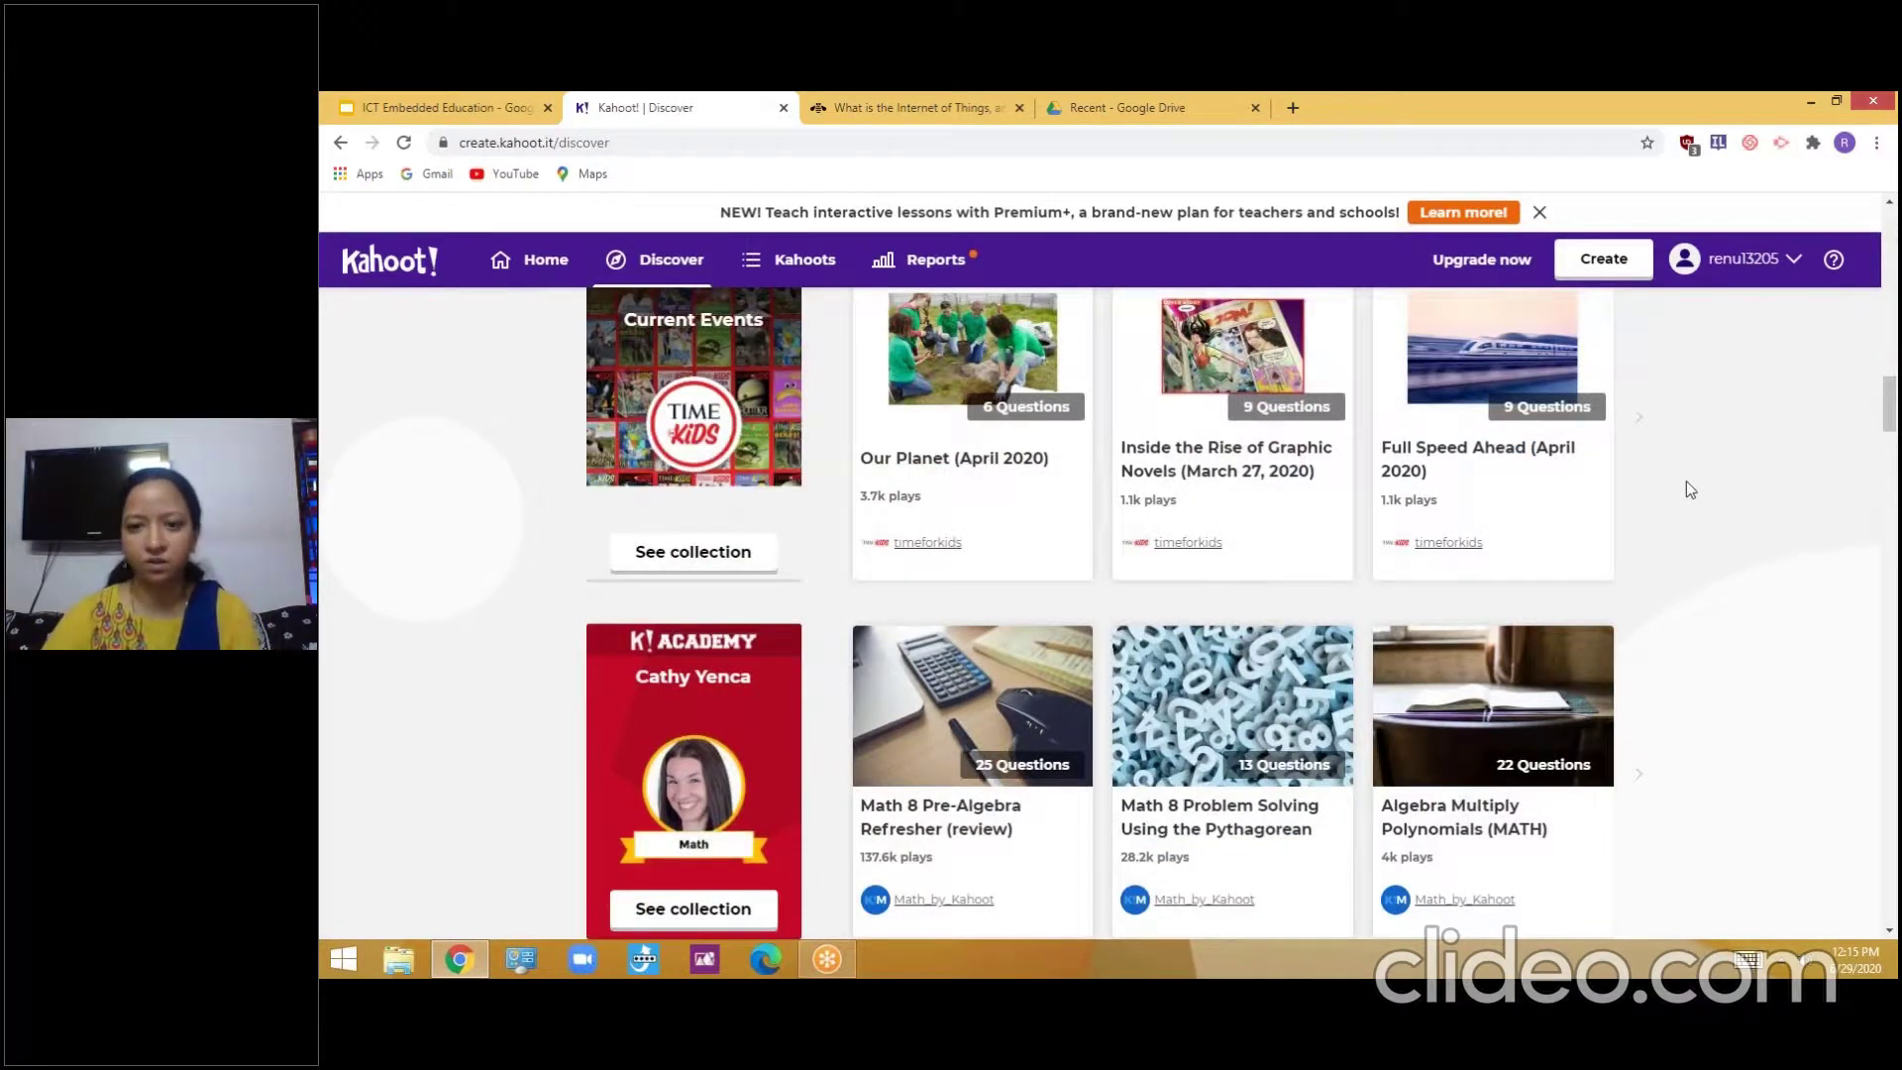
scroll(1585, 555, "down", 4)
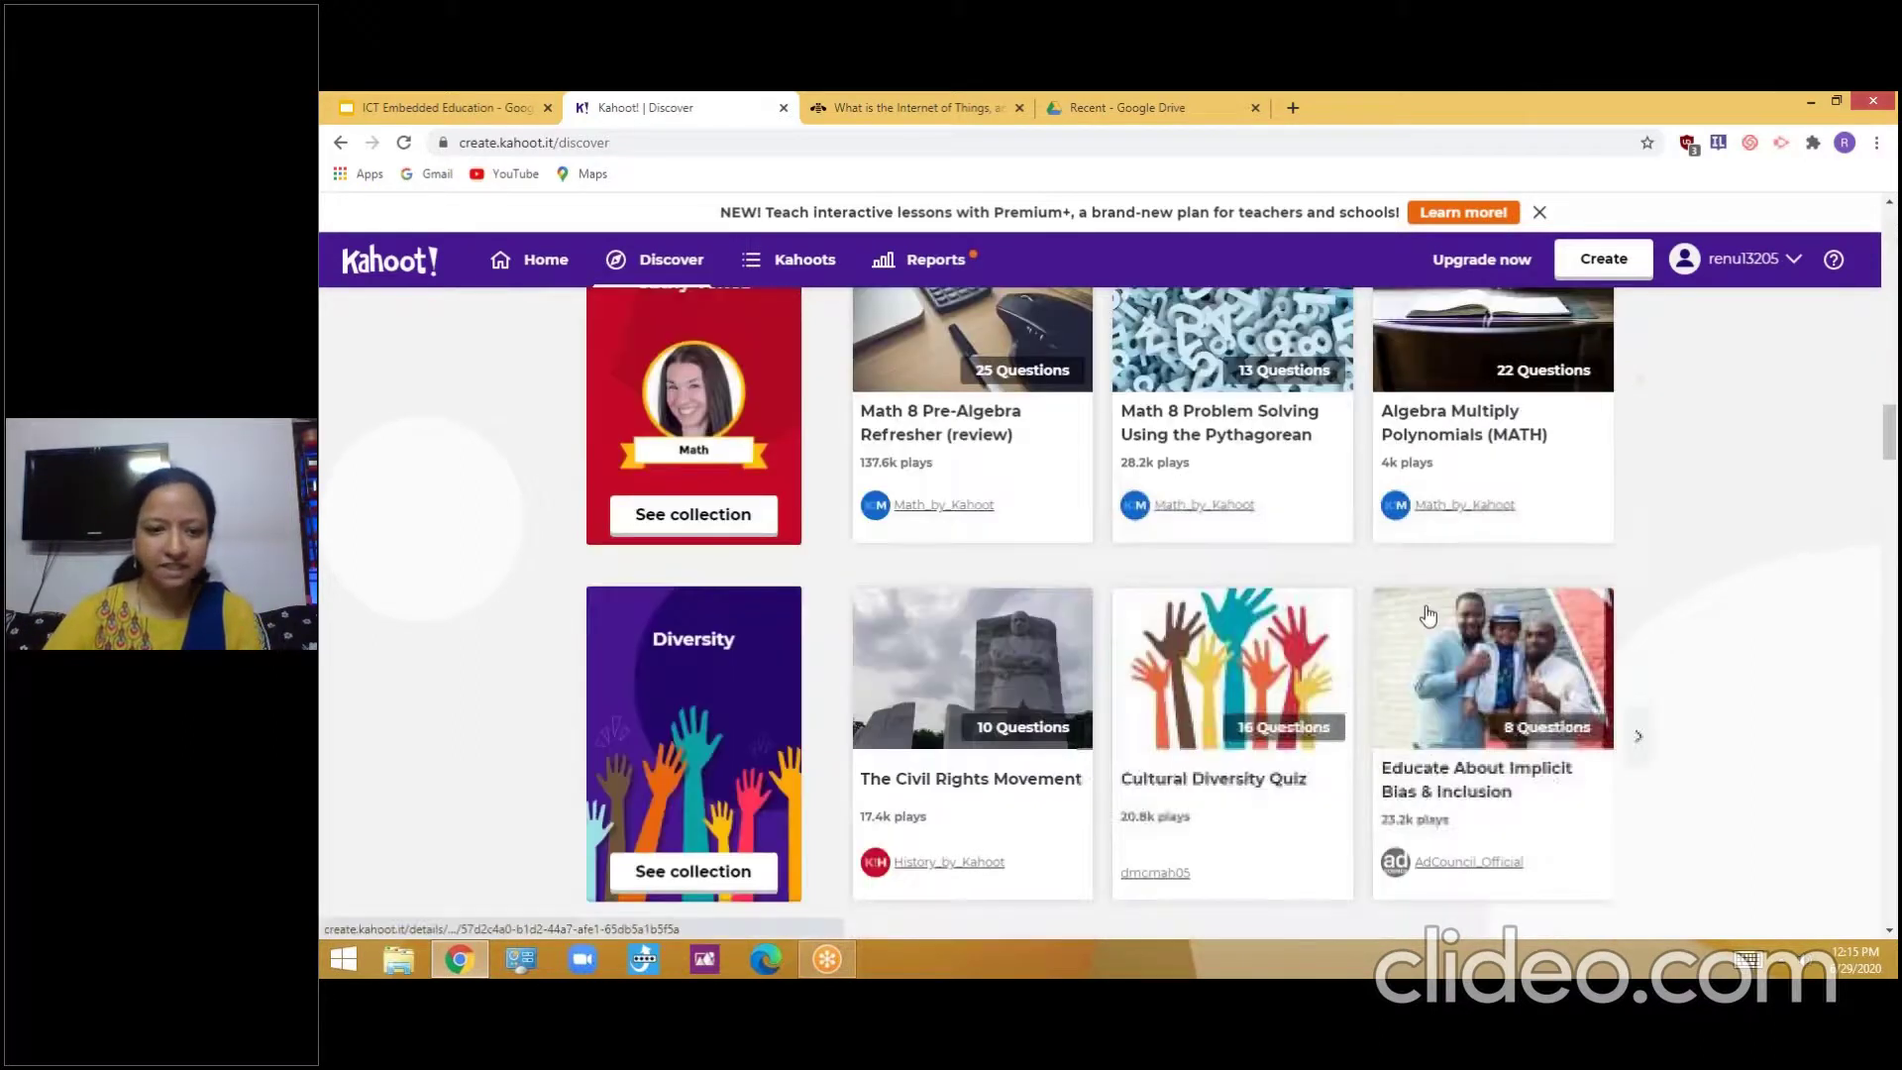
Close the Kahoot tab and resume the slideshow at slide 23, 'Flipgrid'
scroll(1427, 609, "up", 4)
scroll(1427, 609, "up", 12)
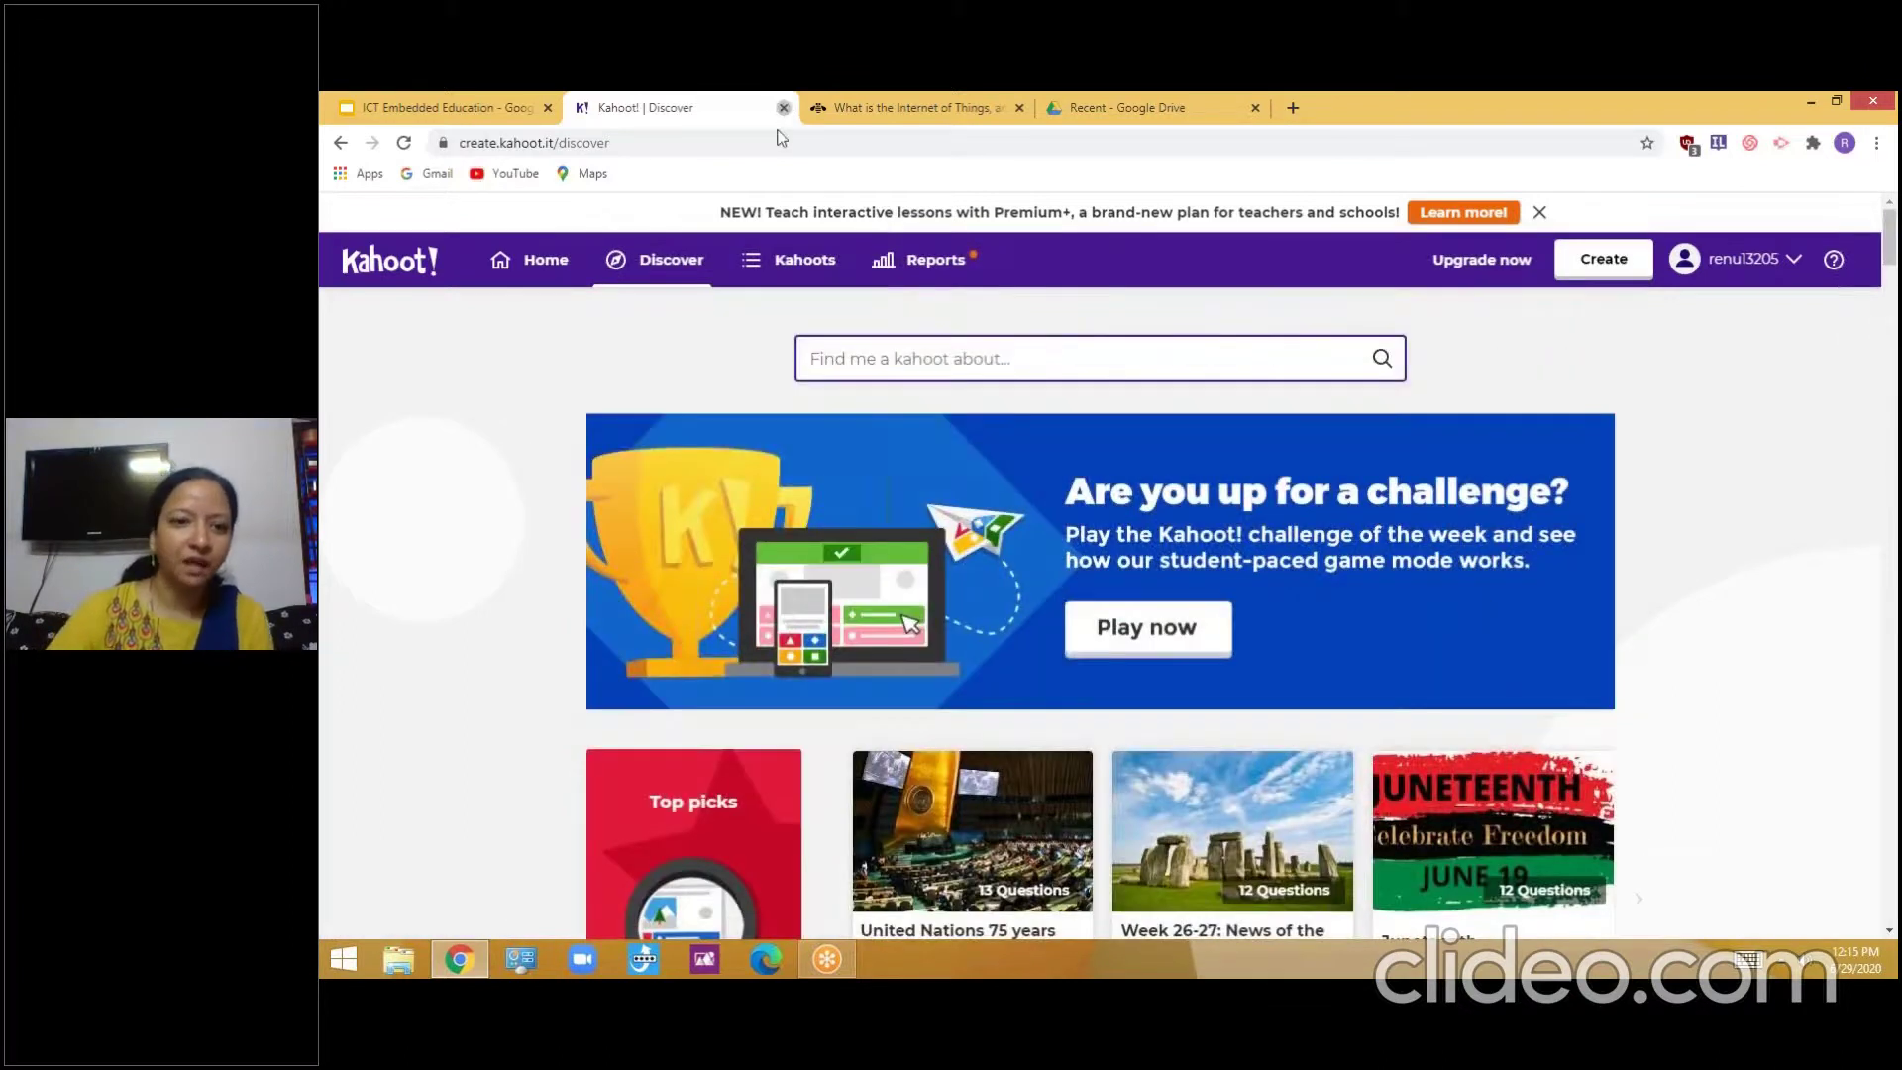
left_click(784, 107)
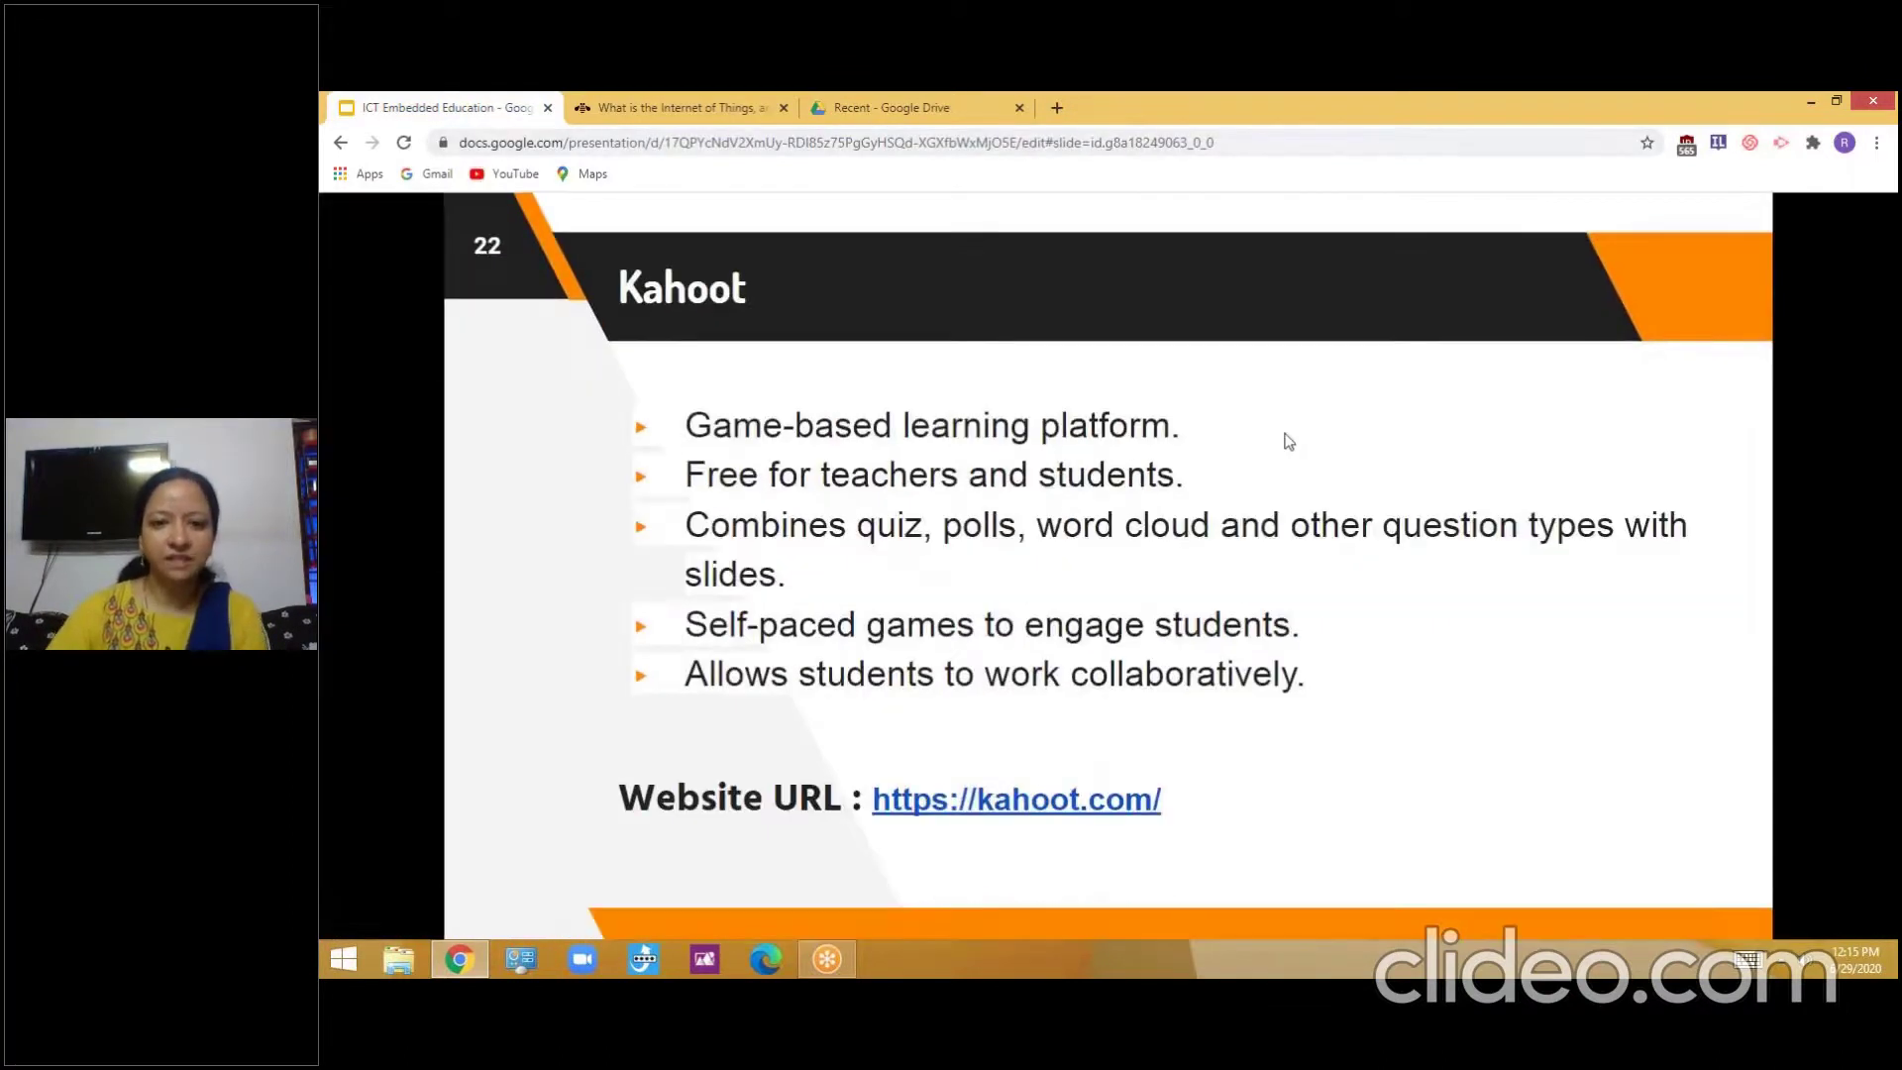
left_click(1197, 579)
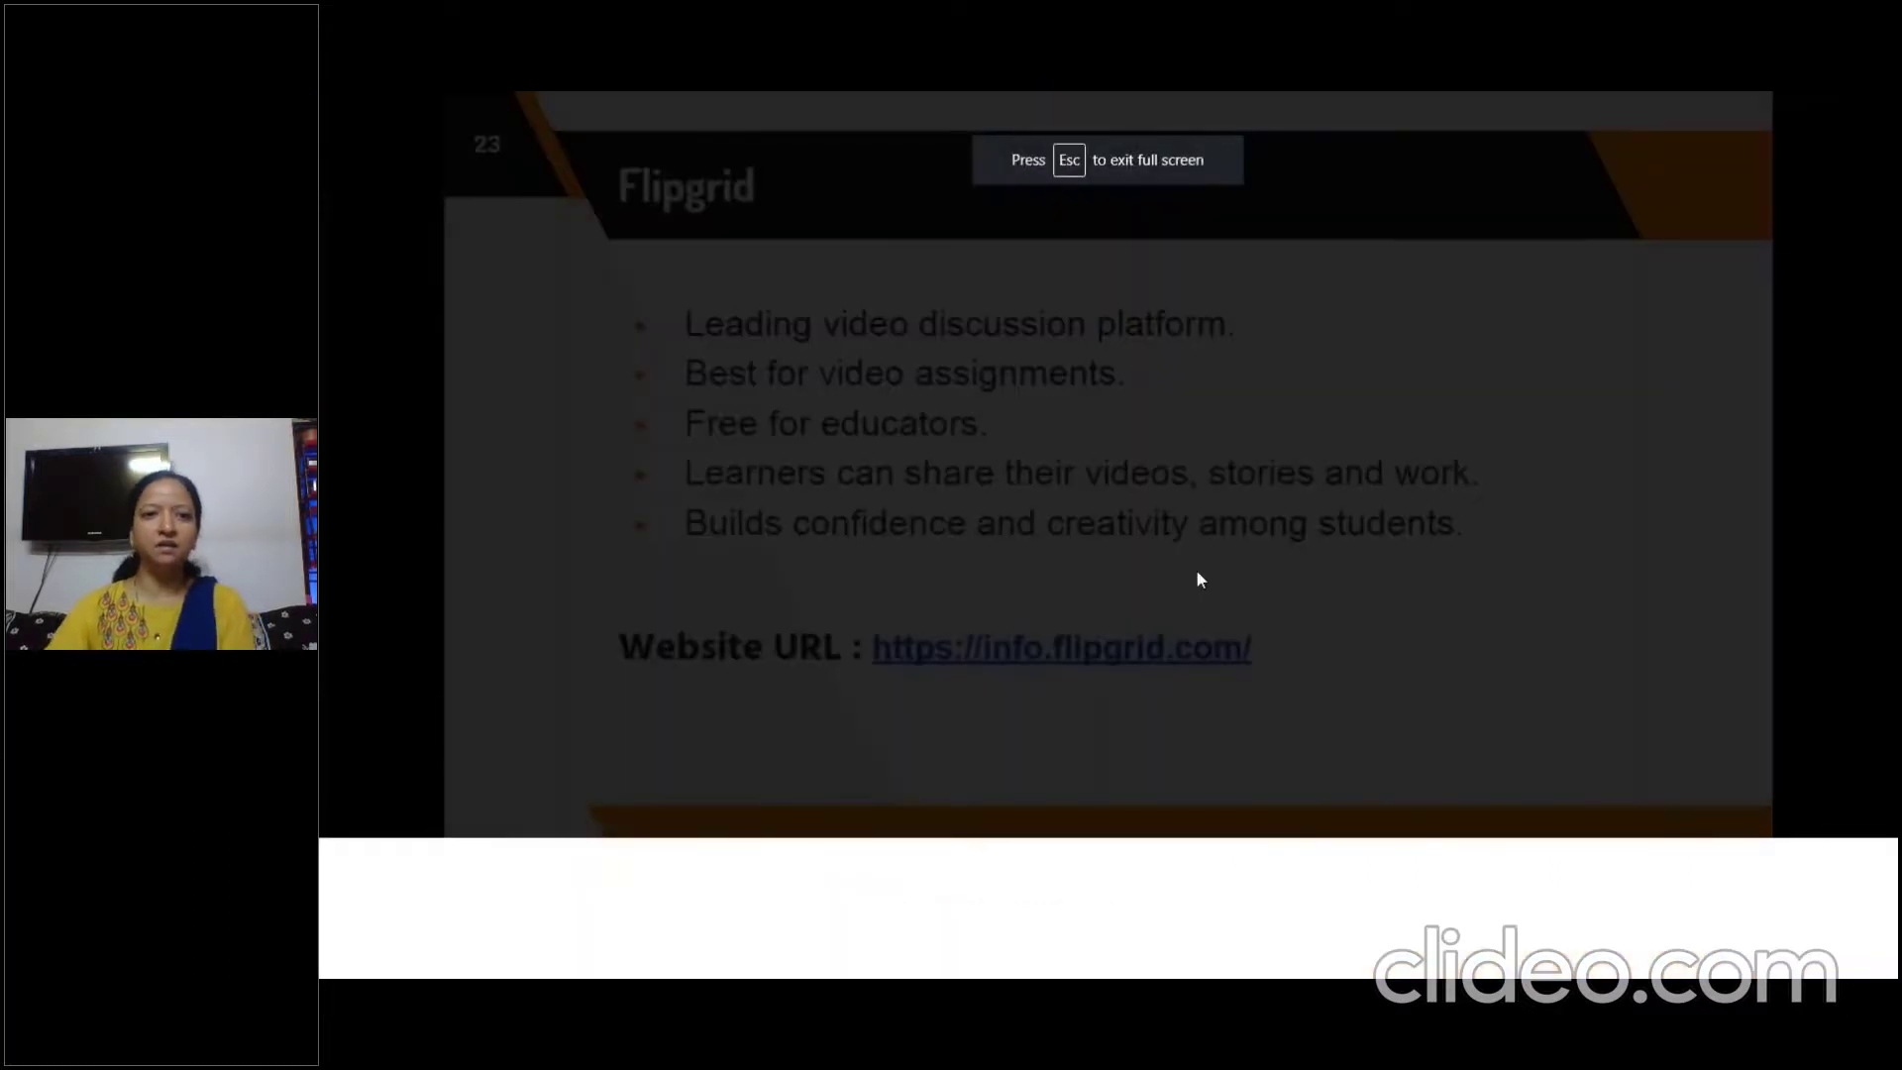
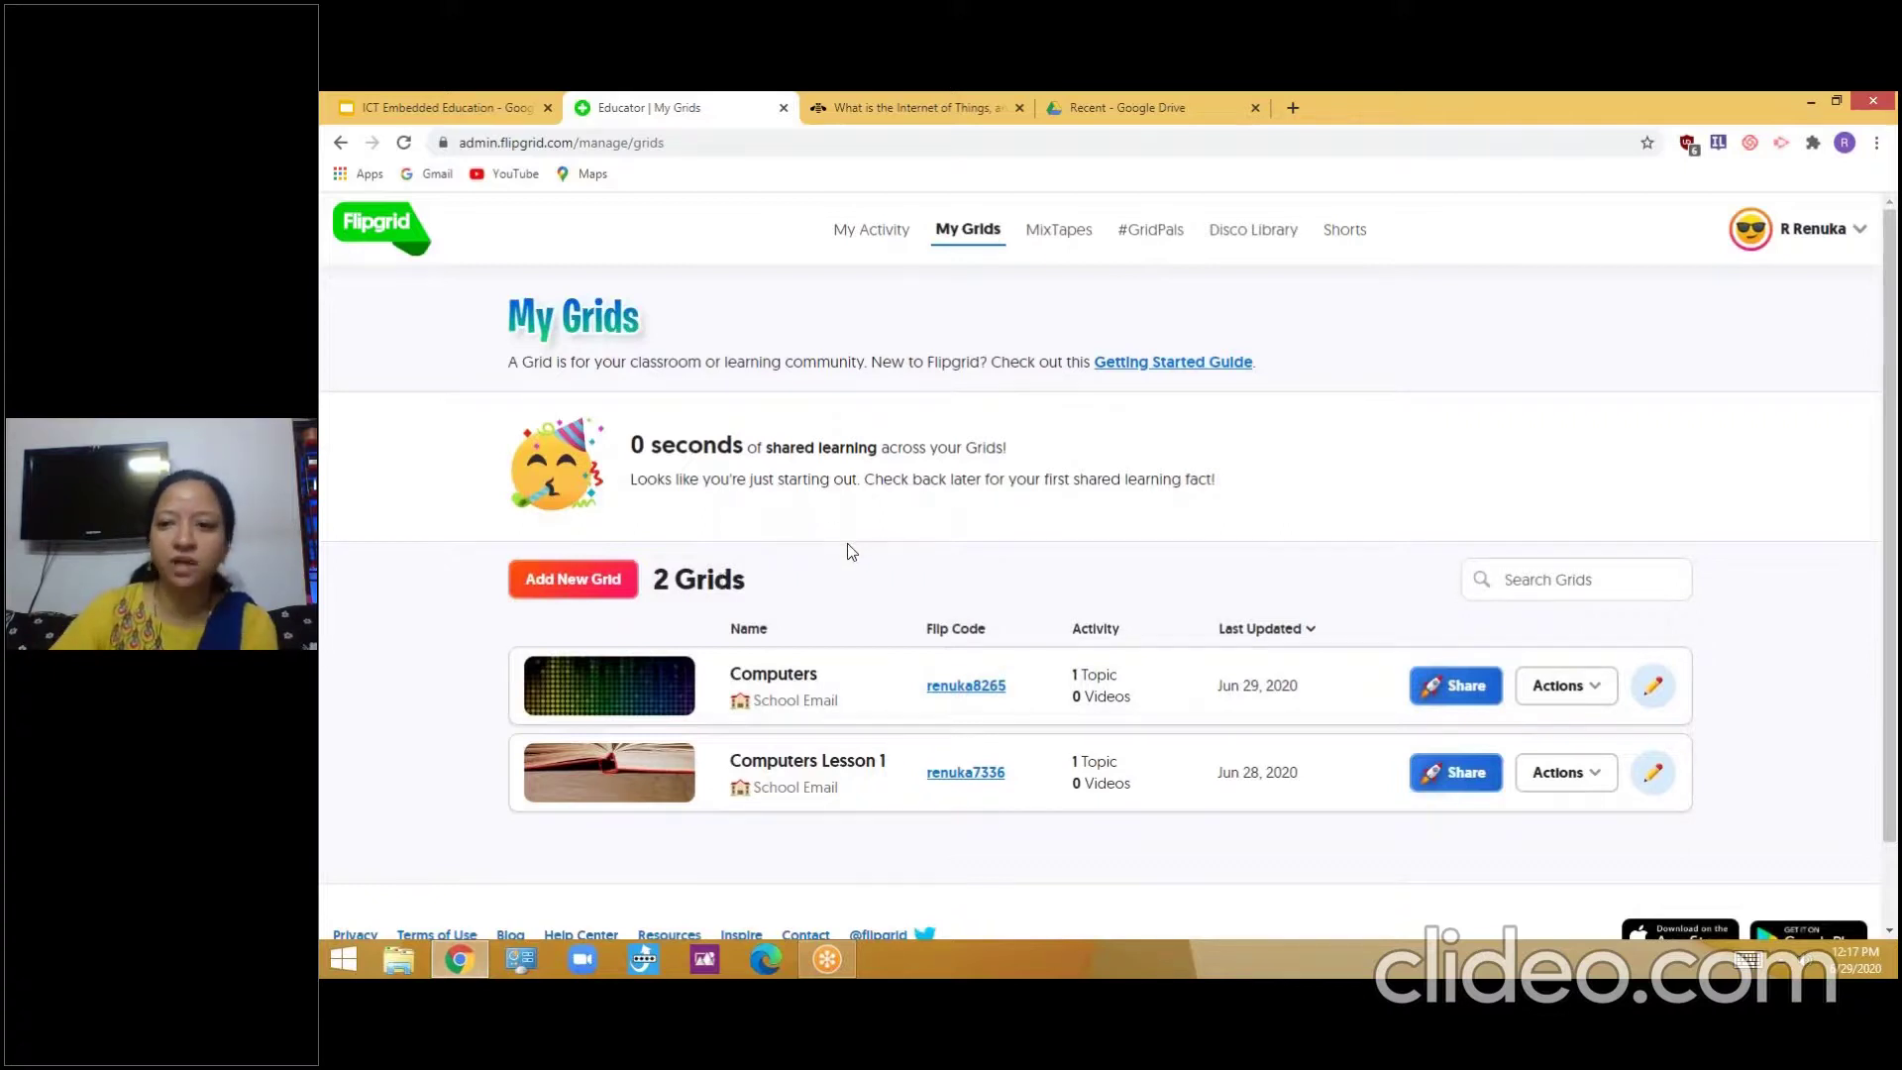
scroll(979, 575, "down", 1)
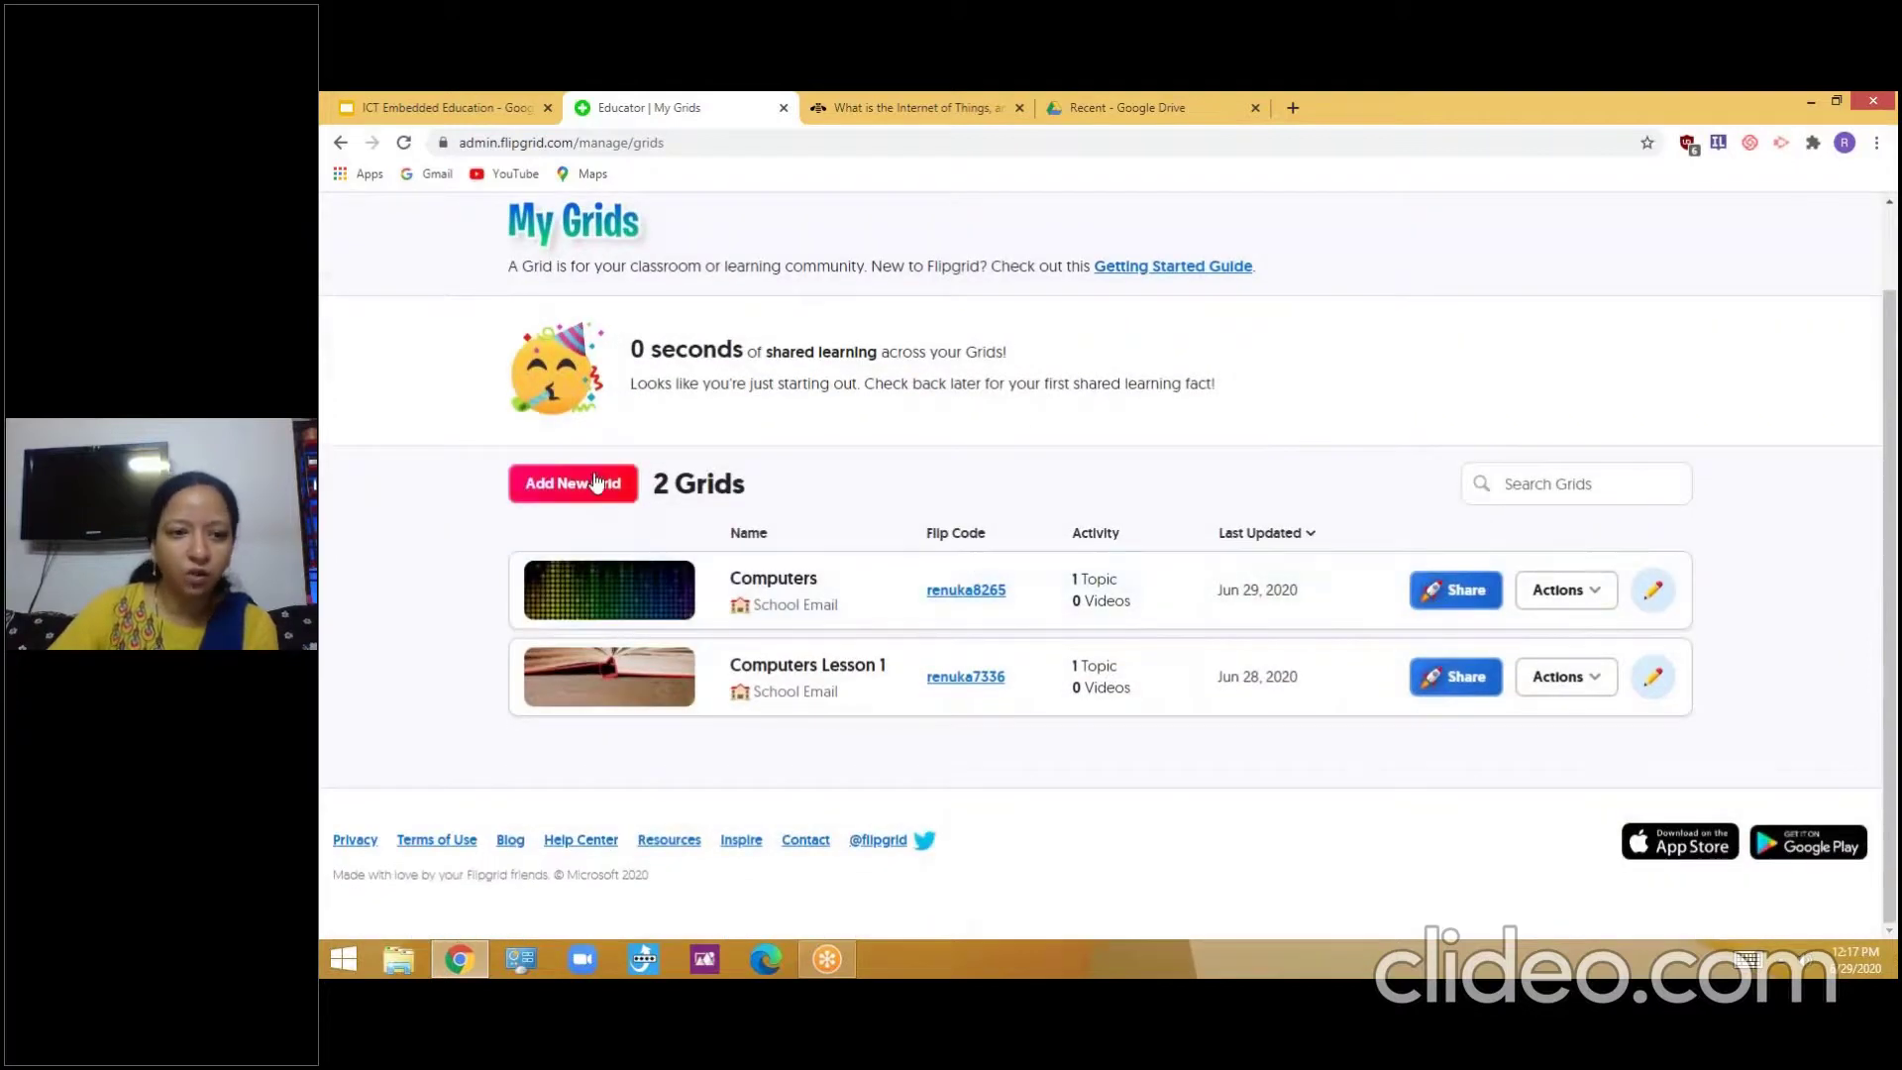
left_click(572, 482)
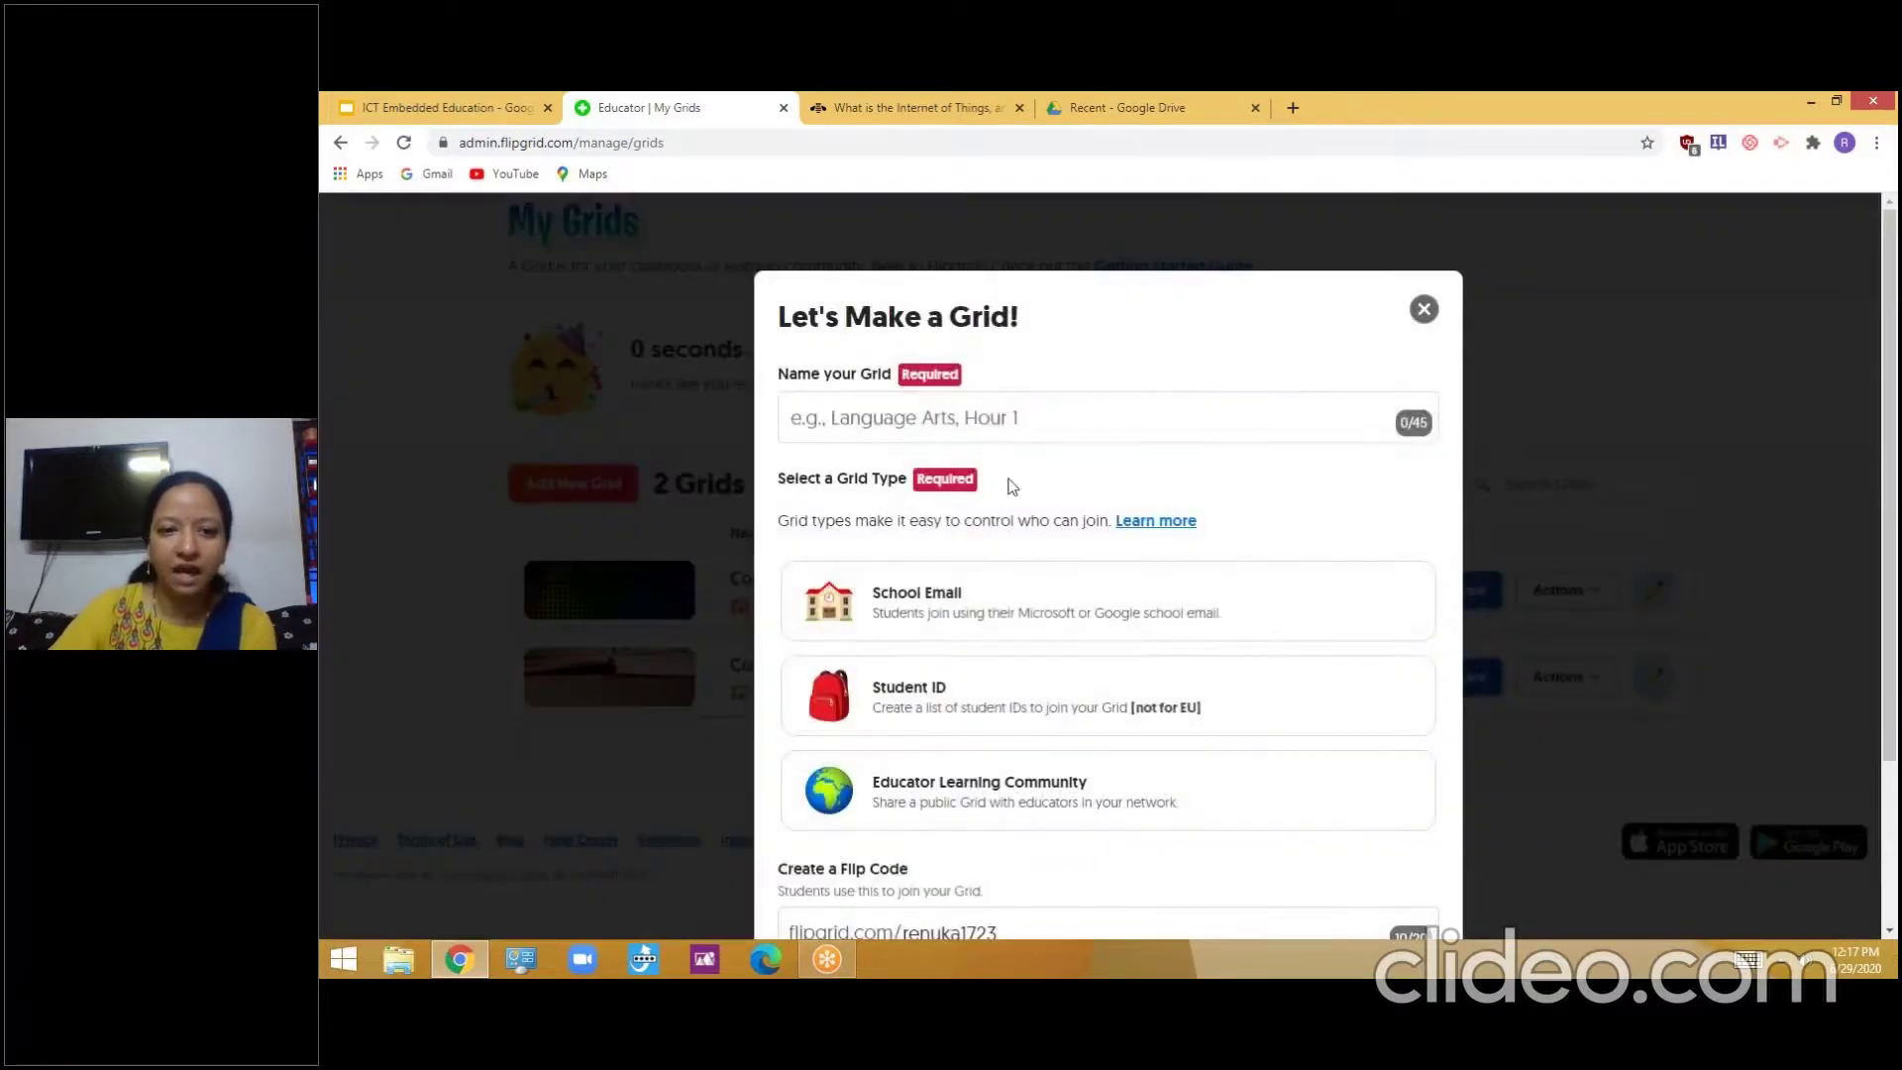
left_click(996, 426)
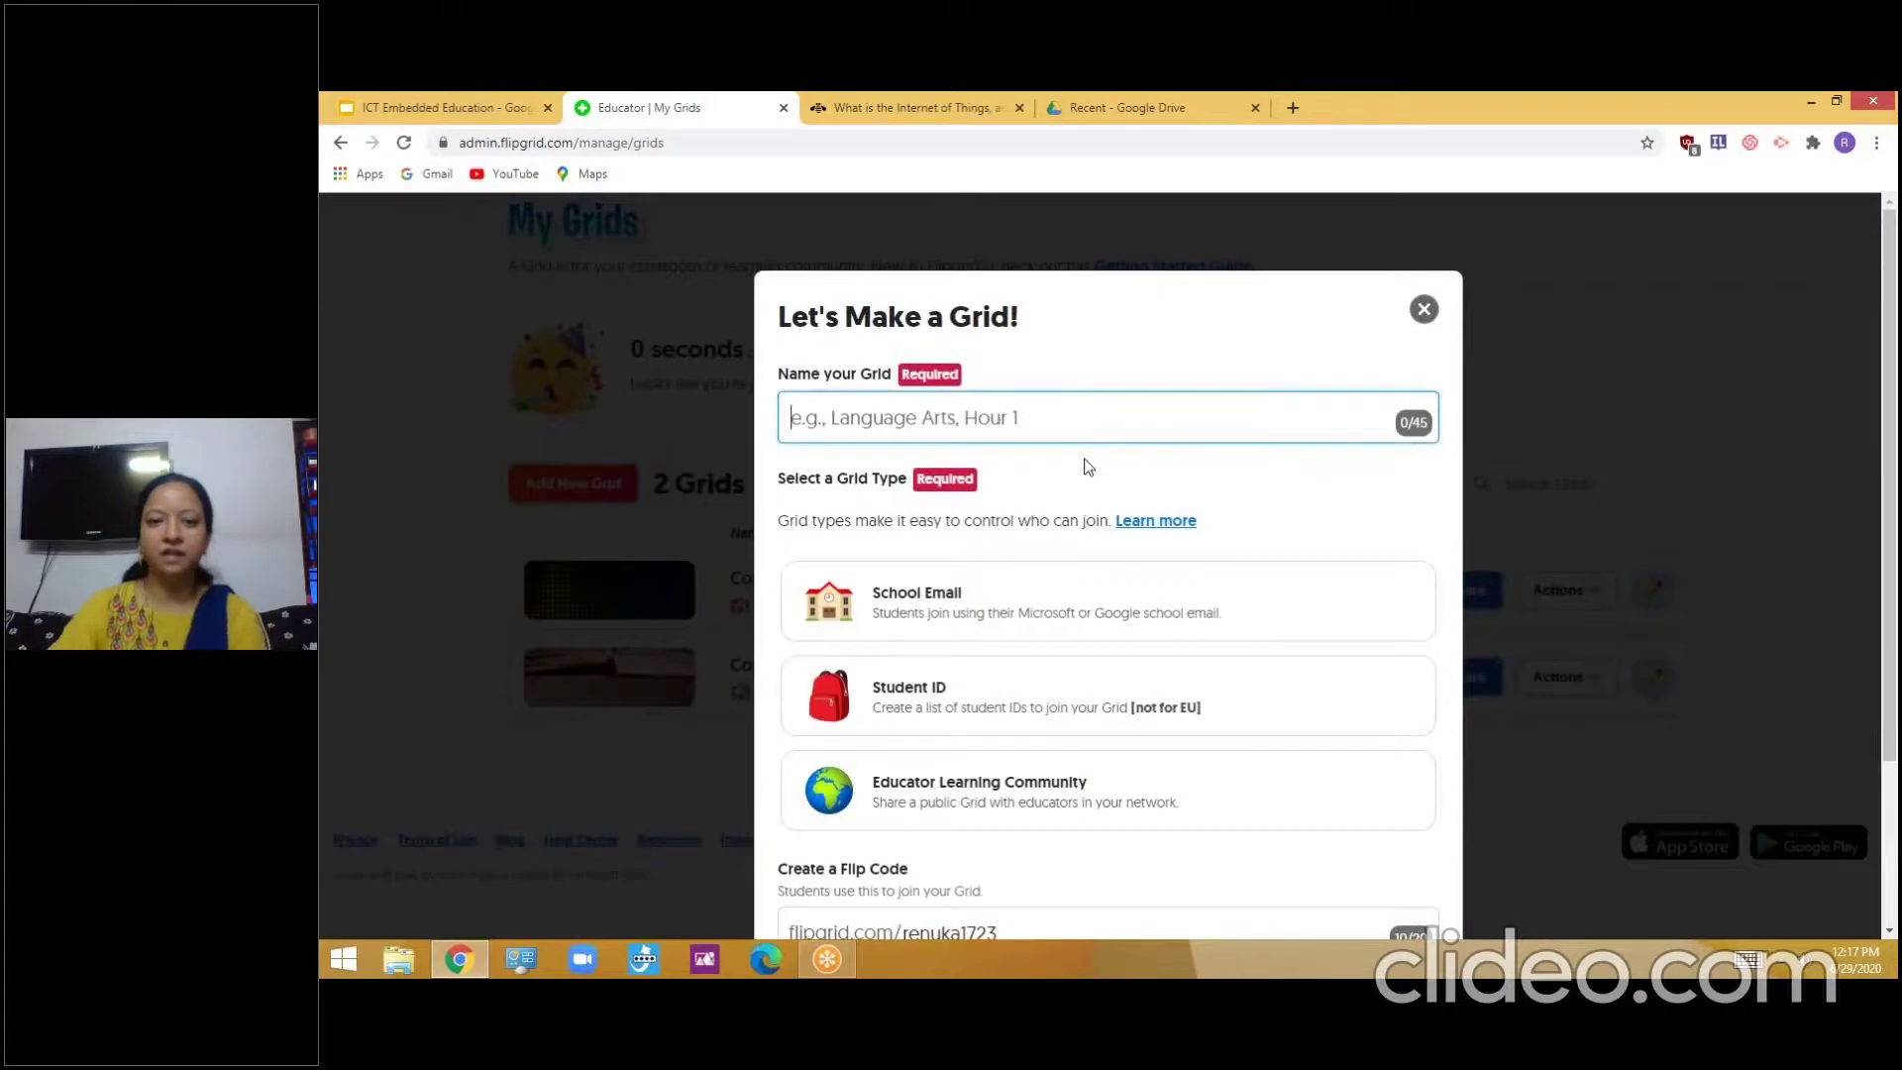
scroll(1089, 466, "down", 1)
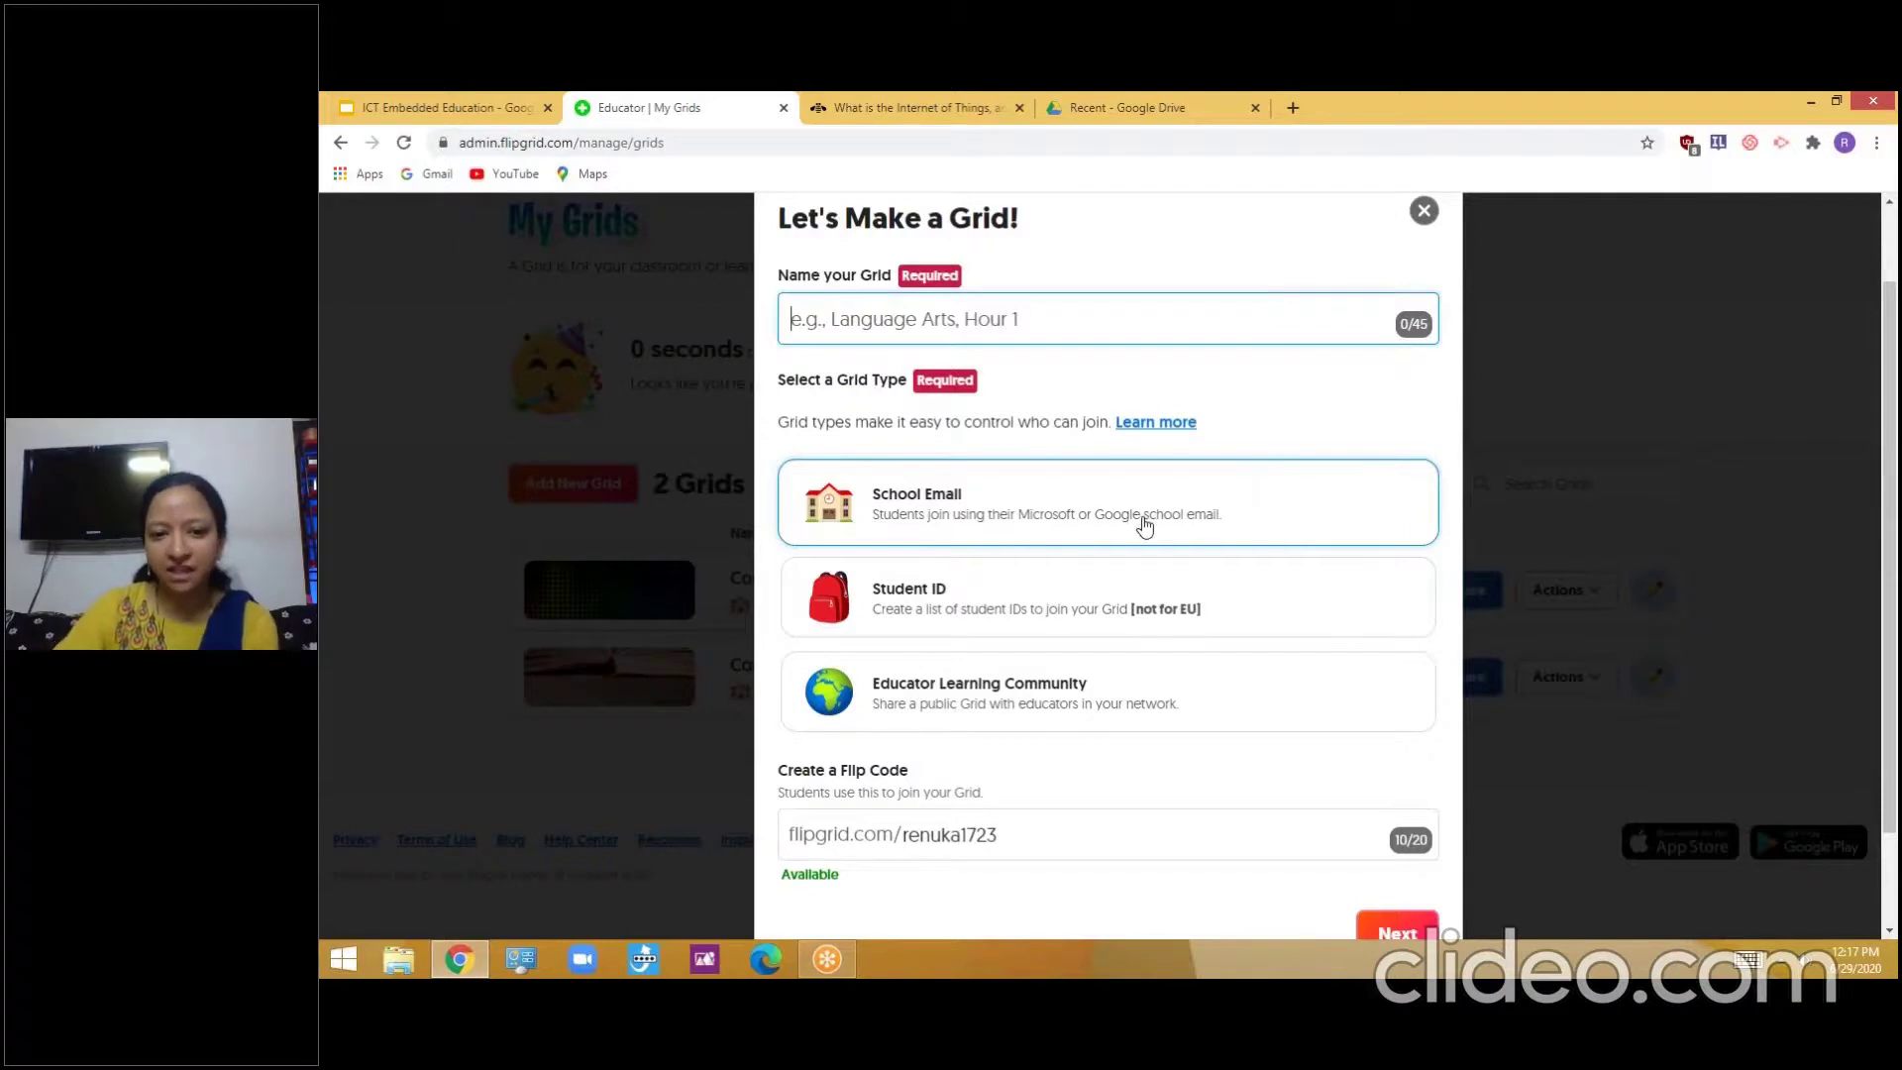
scroll(1139, 557, "down", 1)
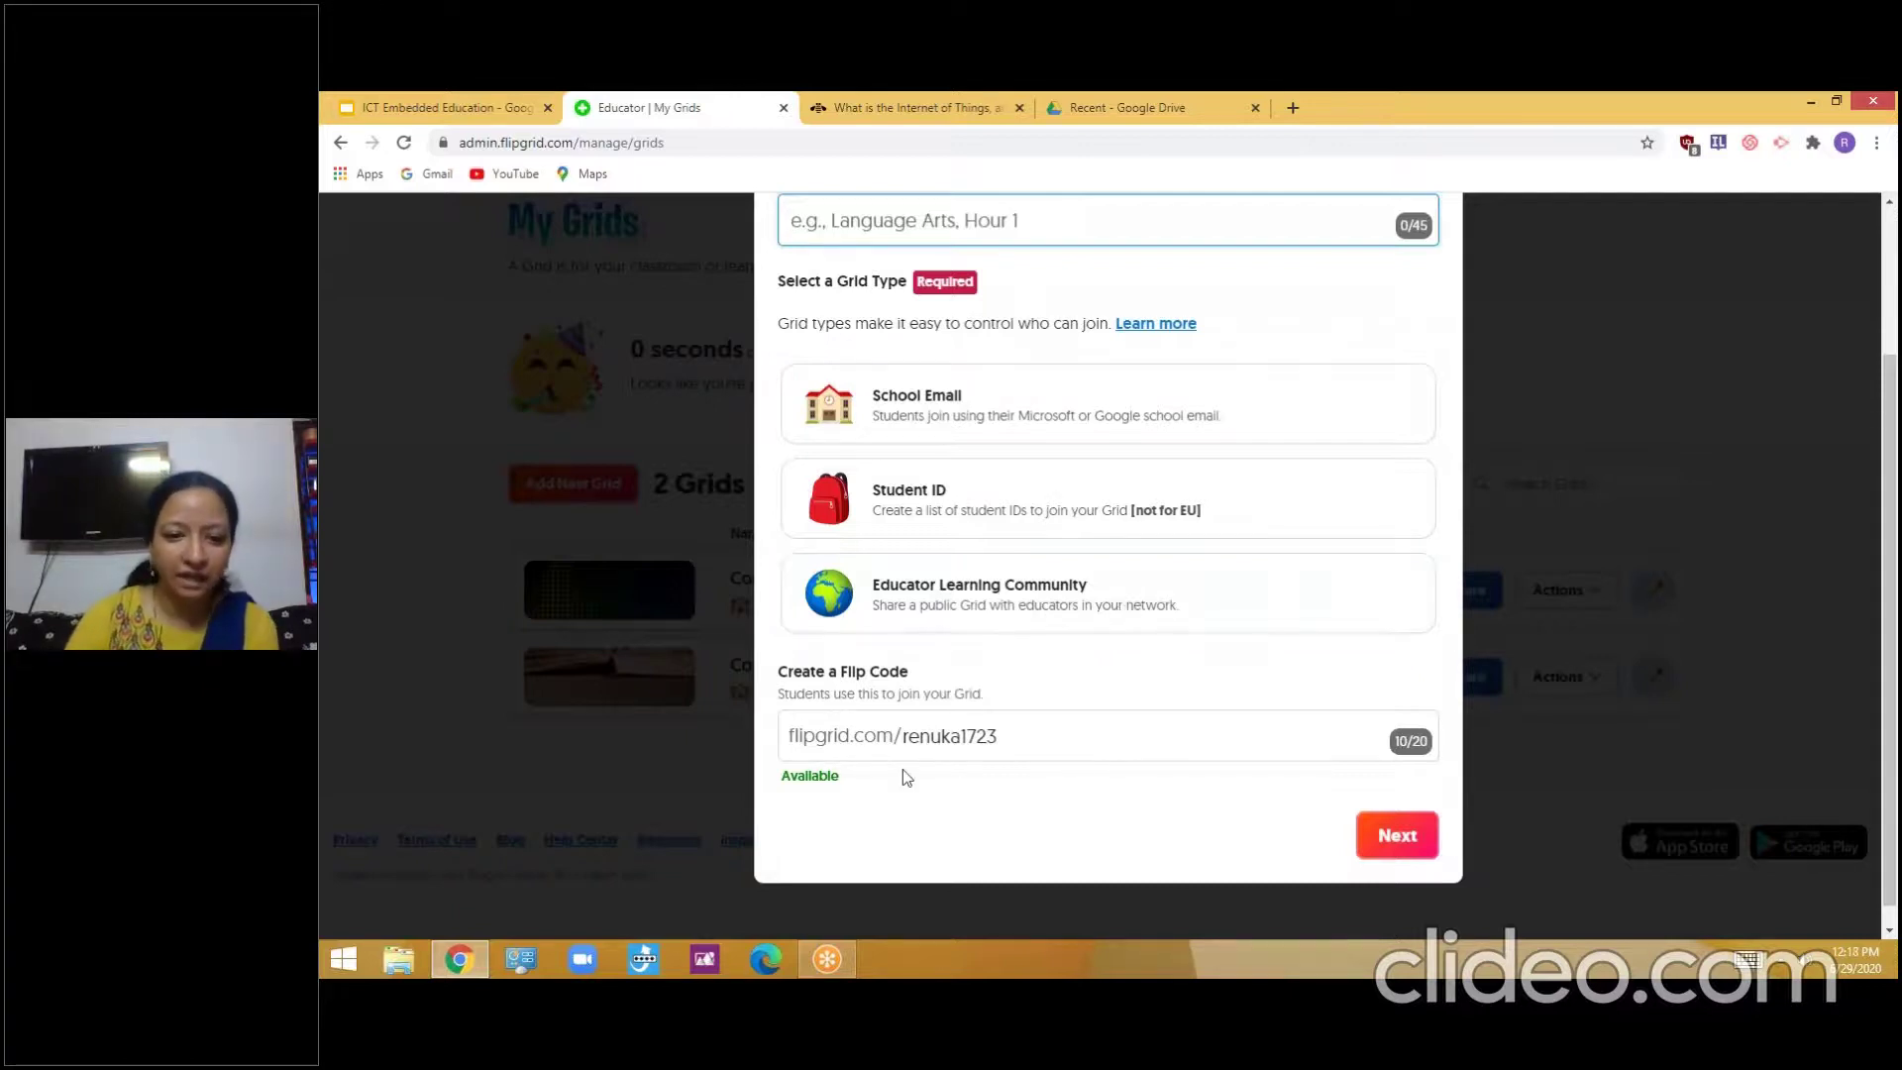
left_click(1018, 739)
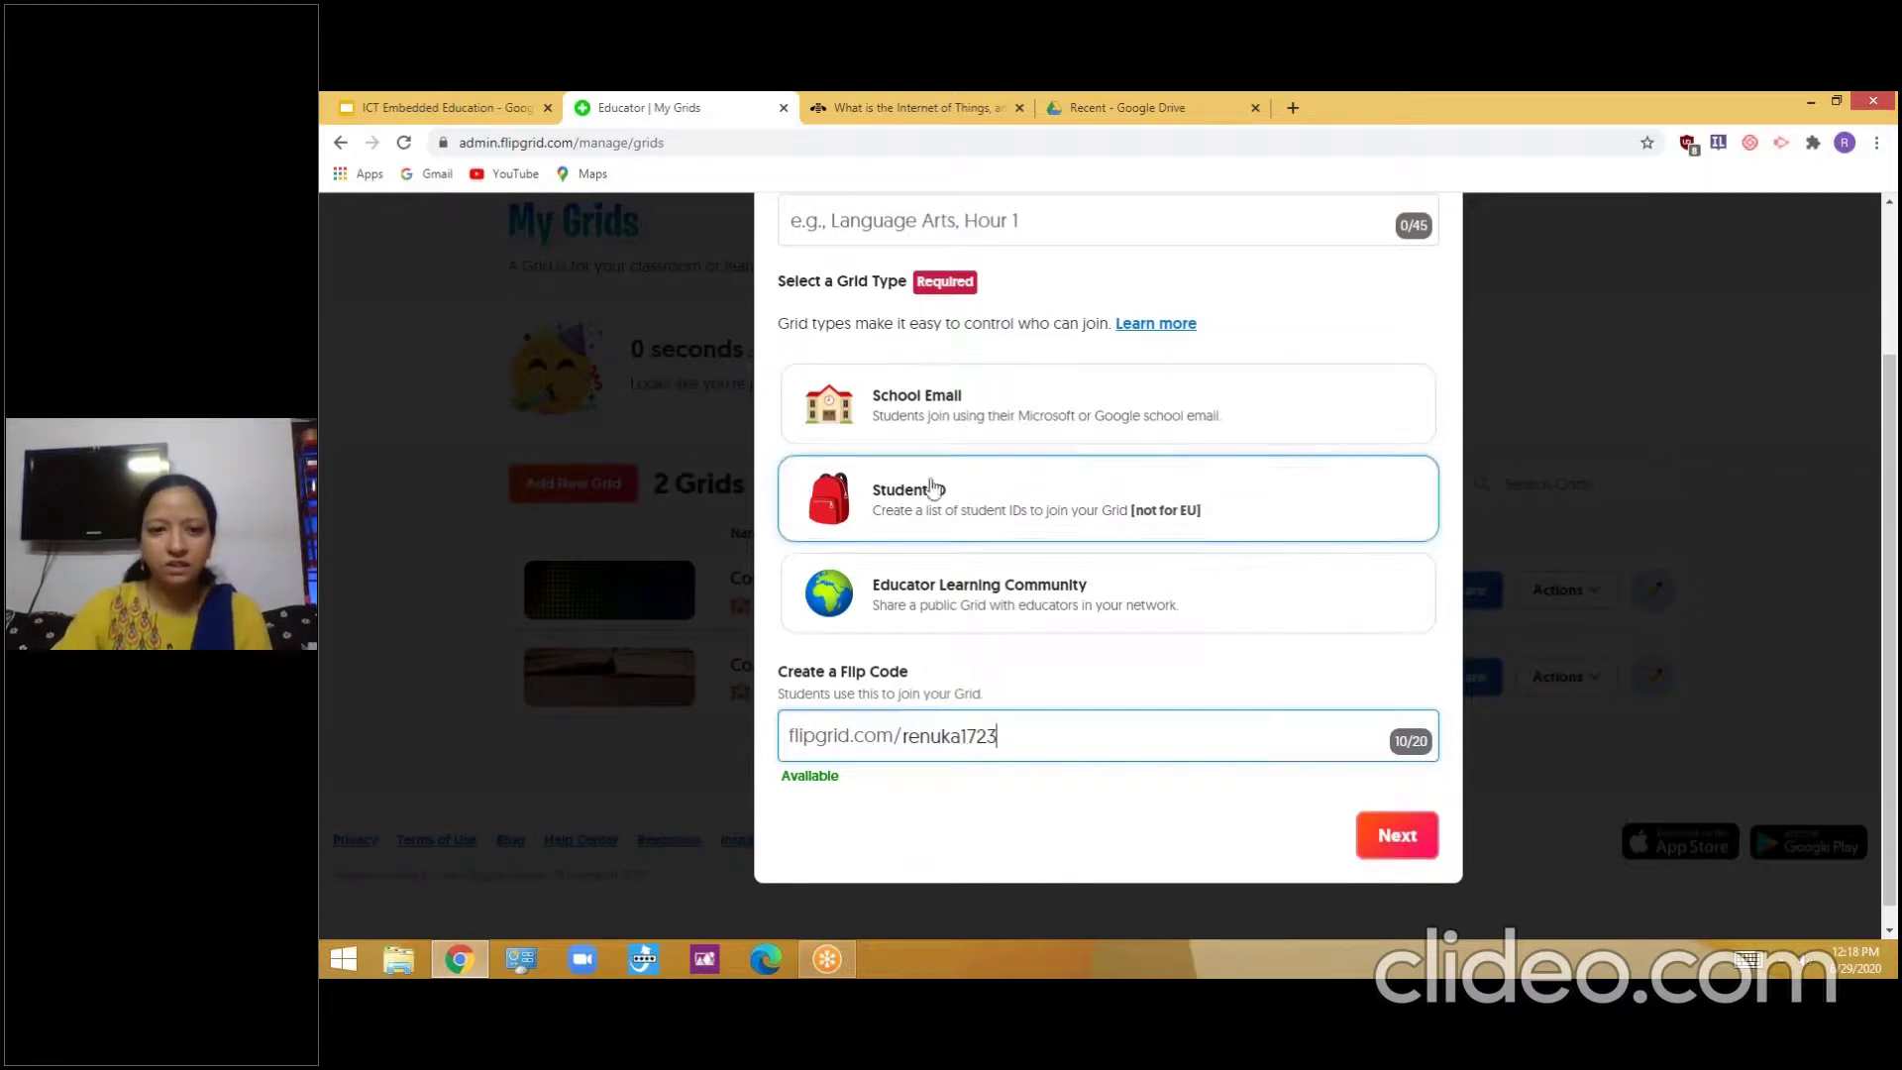
left_click(889, 220)
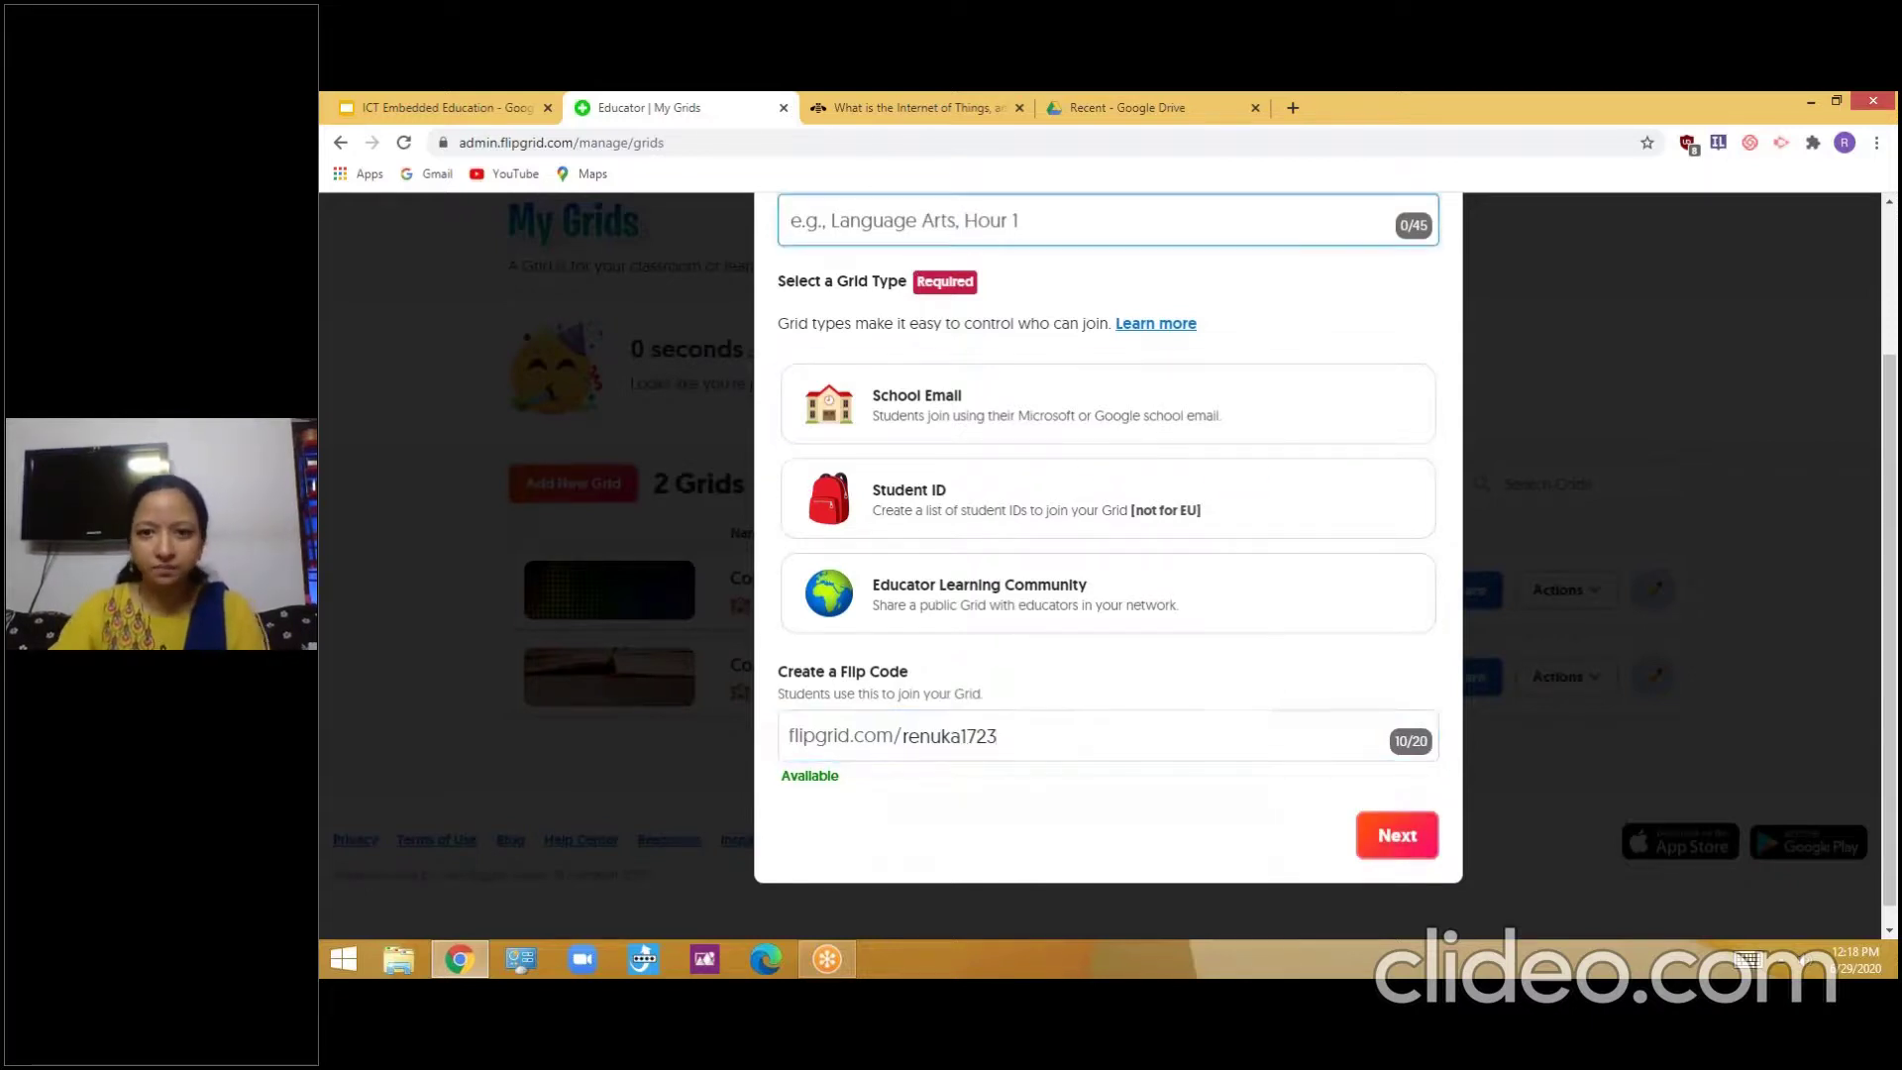
scroll(890, 293, "up", 2)
left_click(1423, 309)
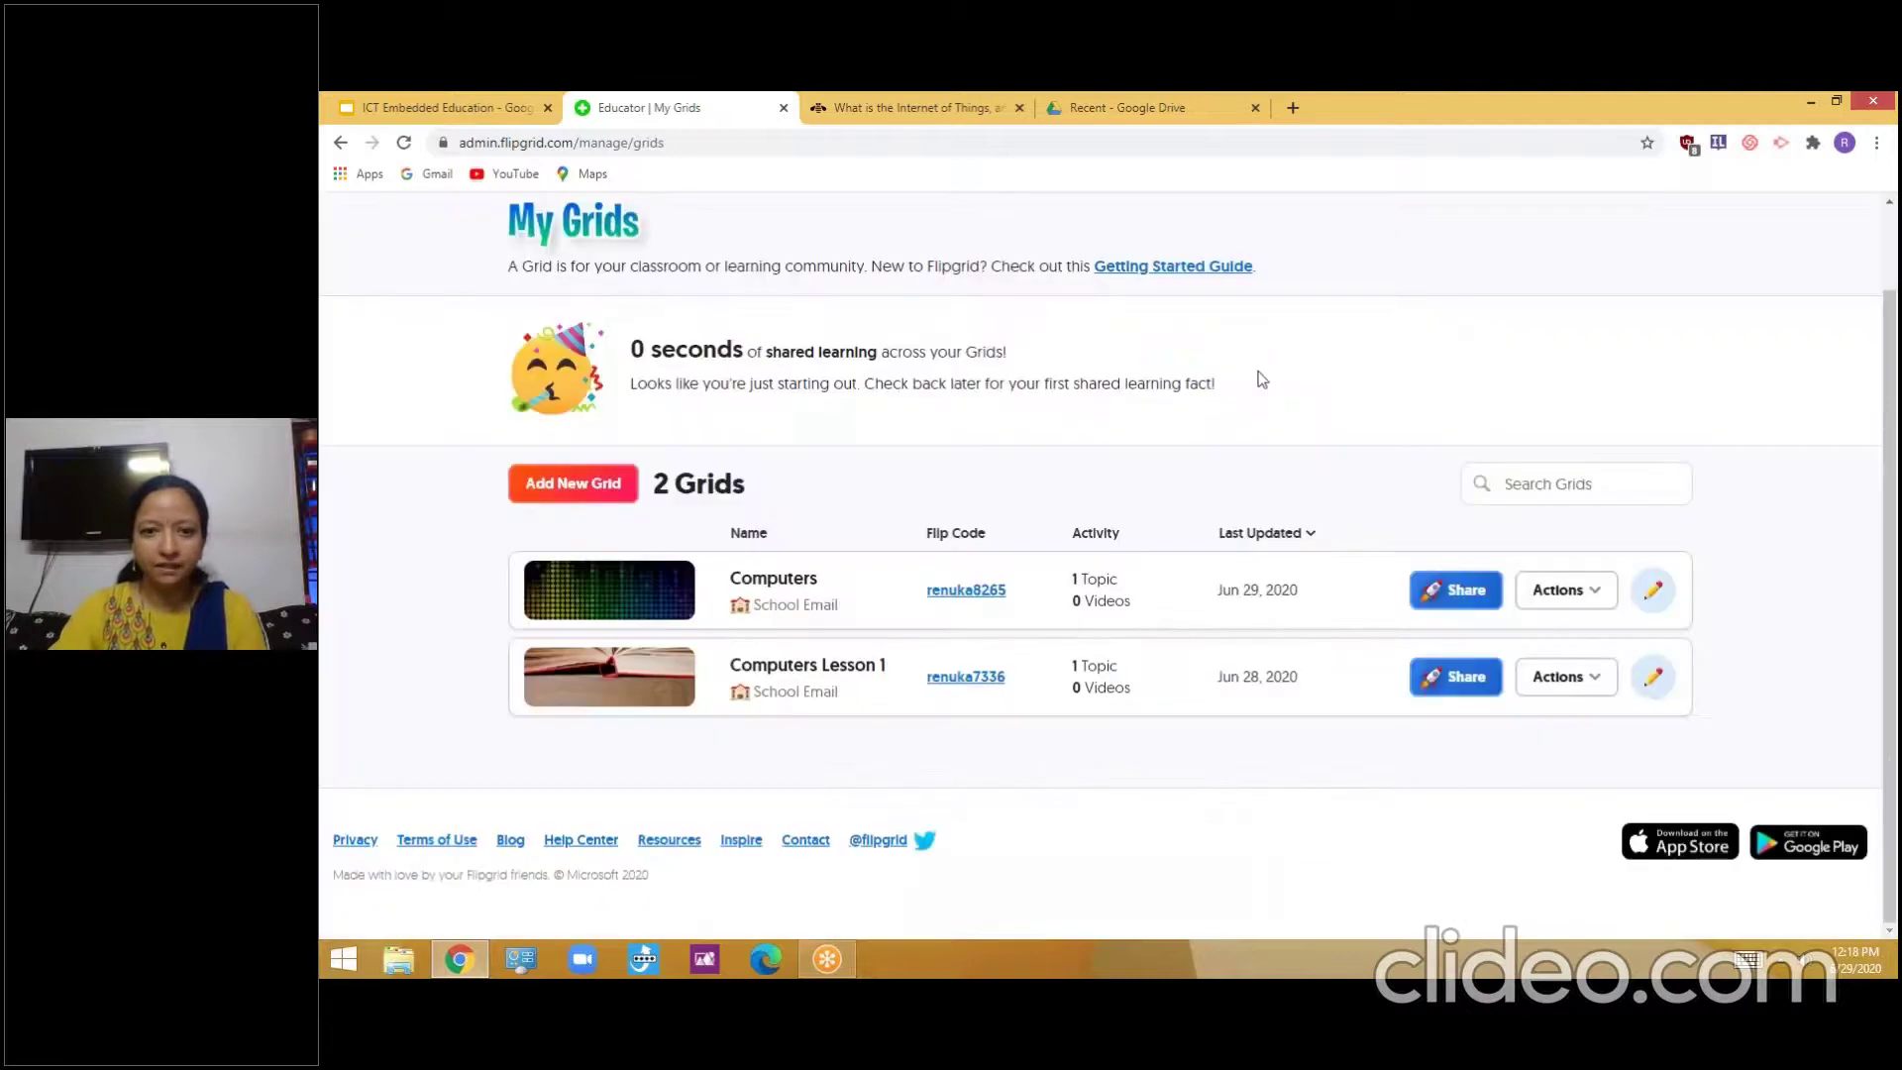
Start a new grid named IT and make it joinable by school email
left_click(1584, 601)
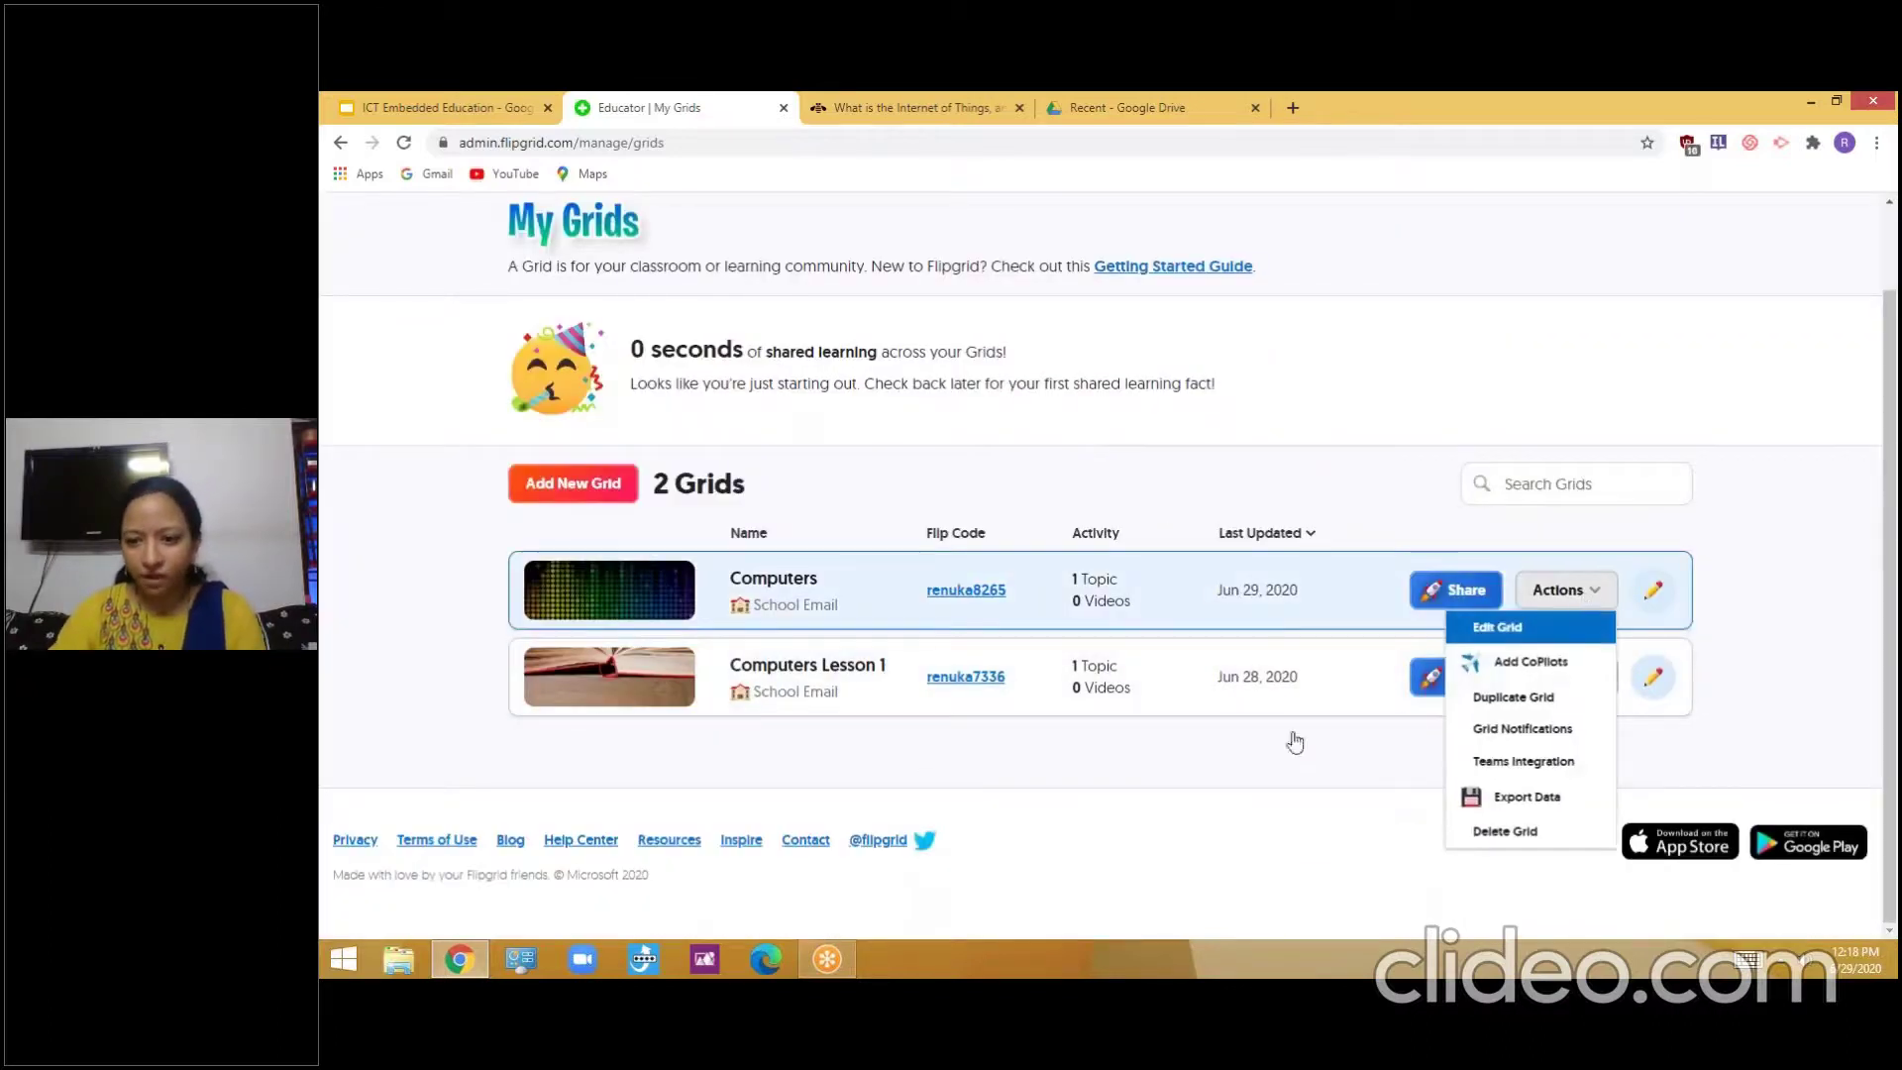
left_click(1235, 773)
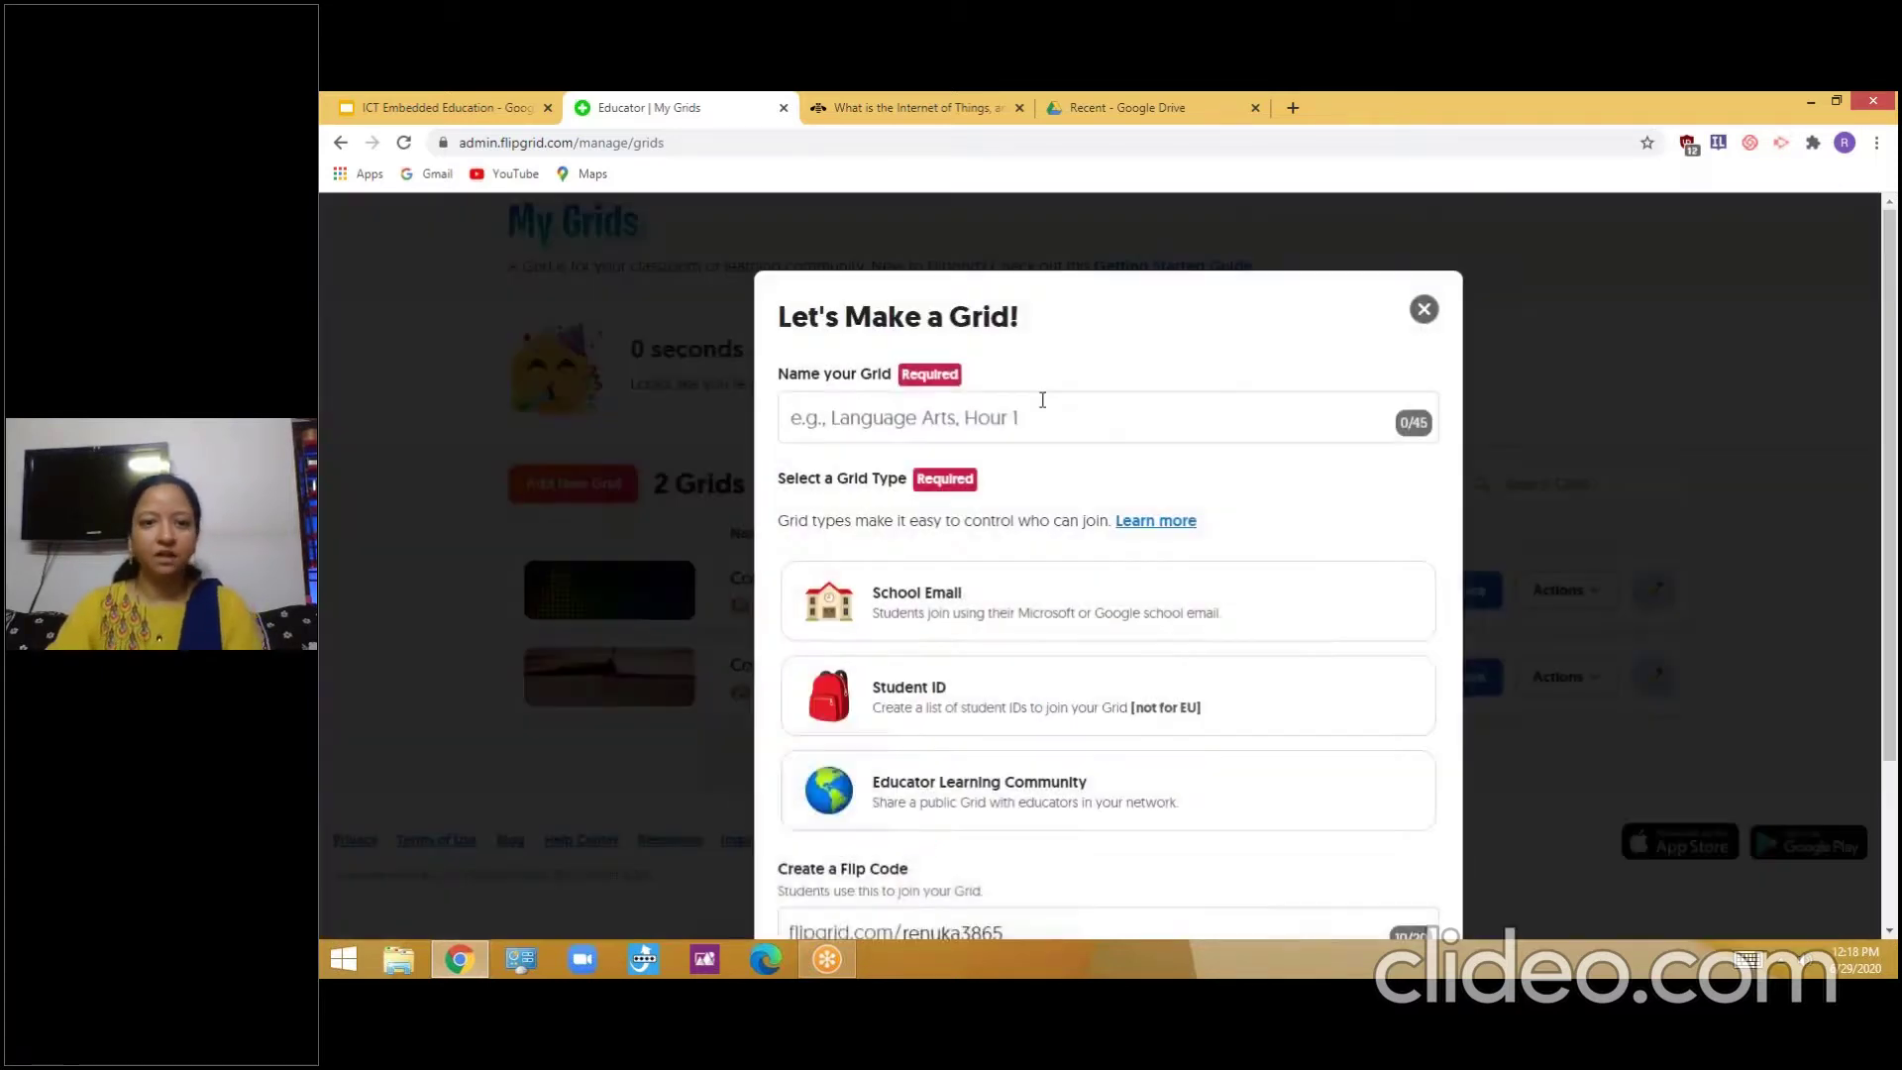
left_click(1057, 419)
type("Comp")
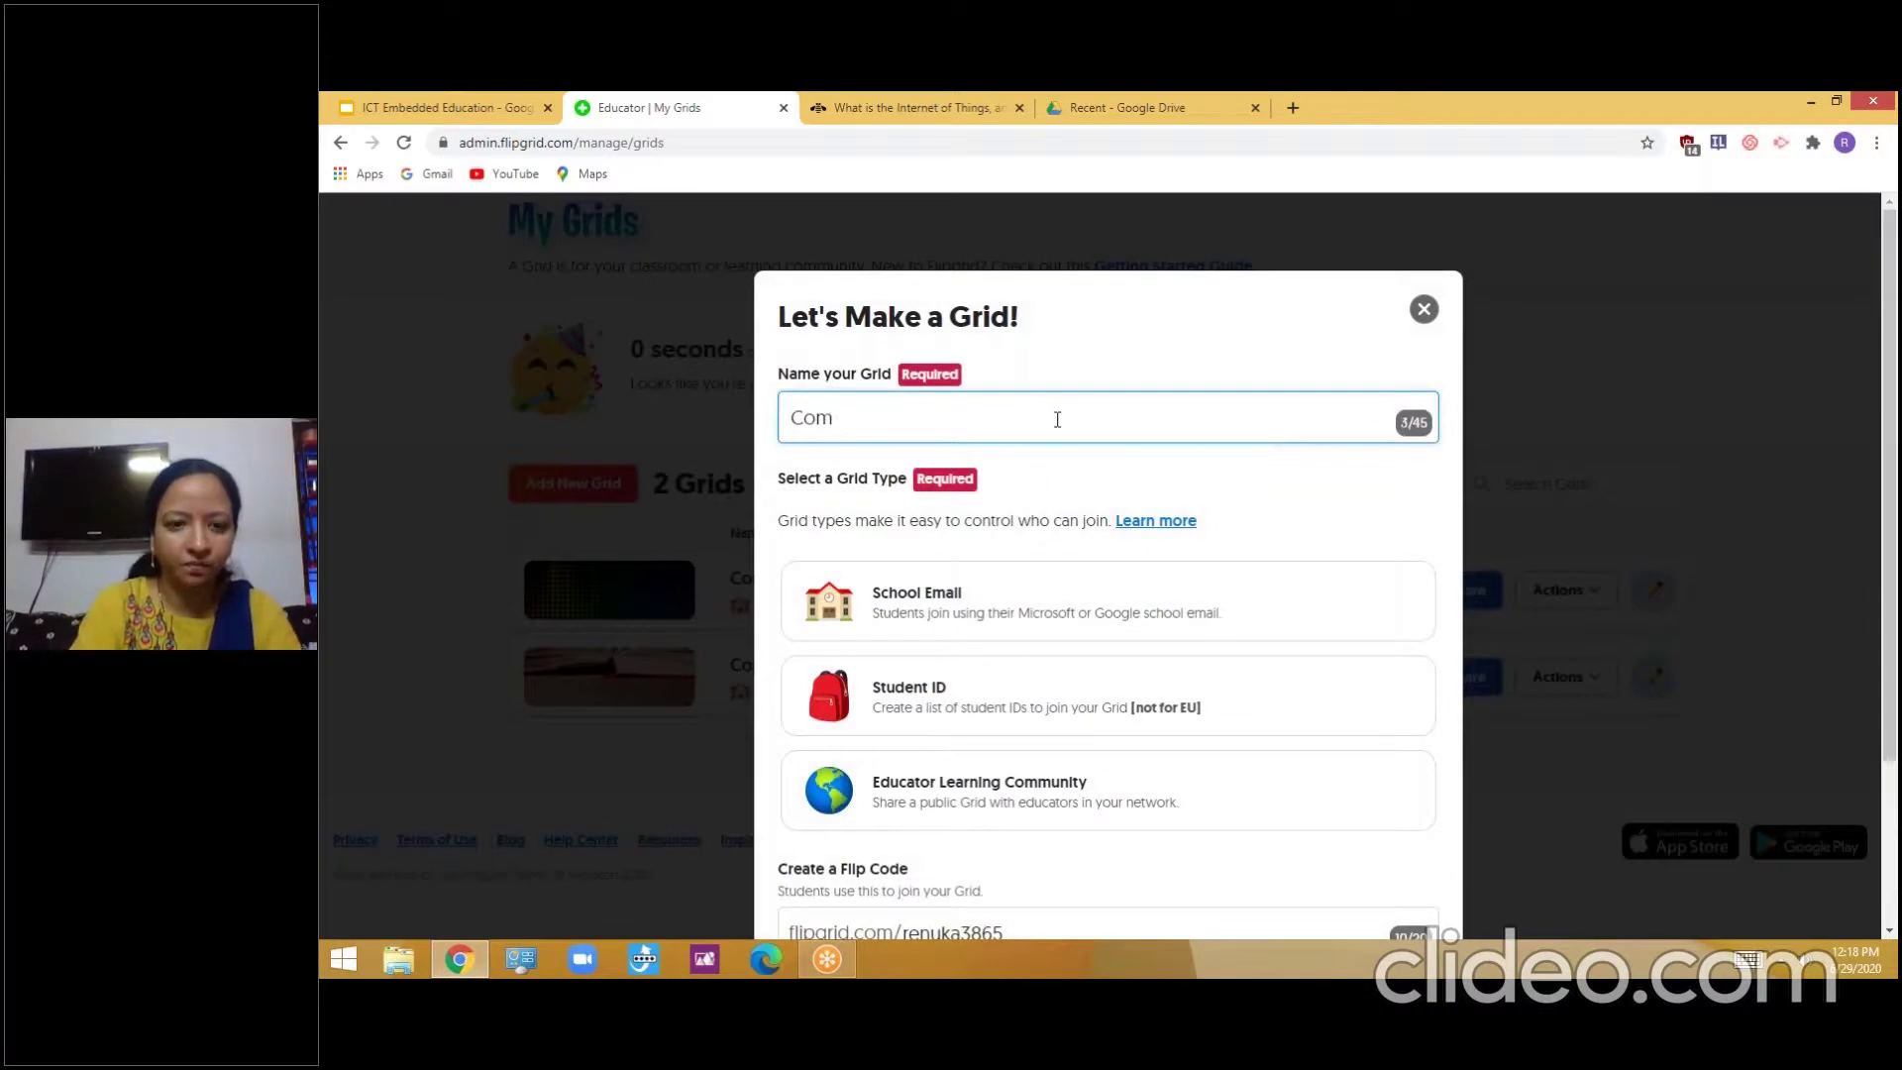
key("BackSpace")
key("BackSpace")
key("BackSpace")
key("BackSpace")
type("ICT")
key("BackSpace")
key("BackSpace")
key("BackSpace")
type("IT")
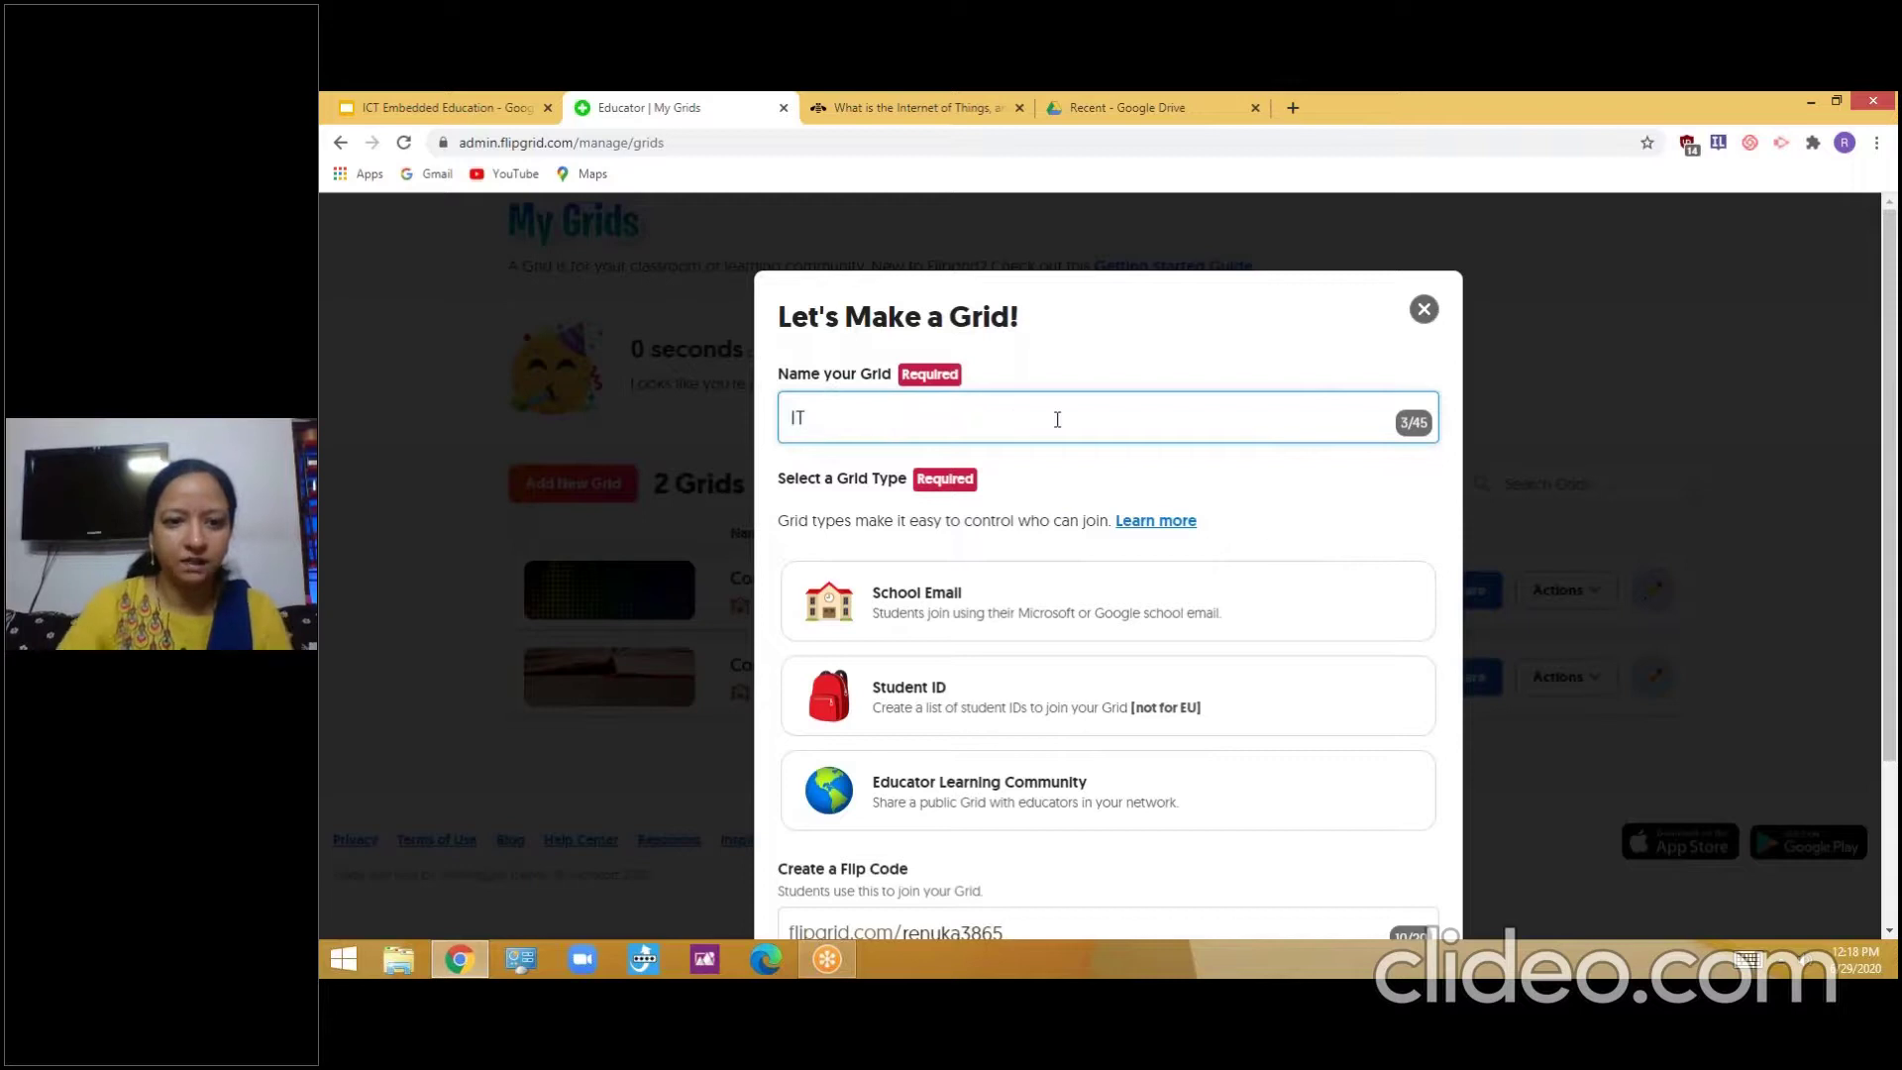
left_click(1115, 599)
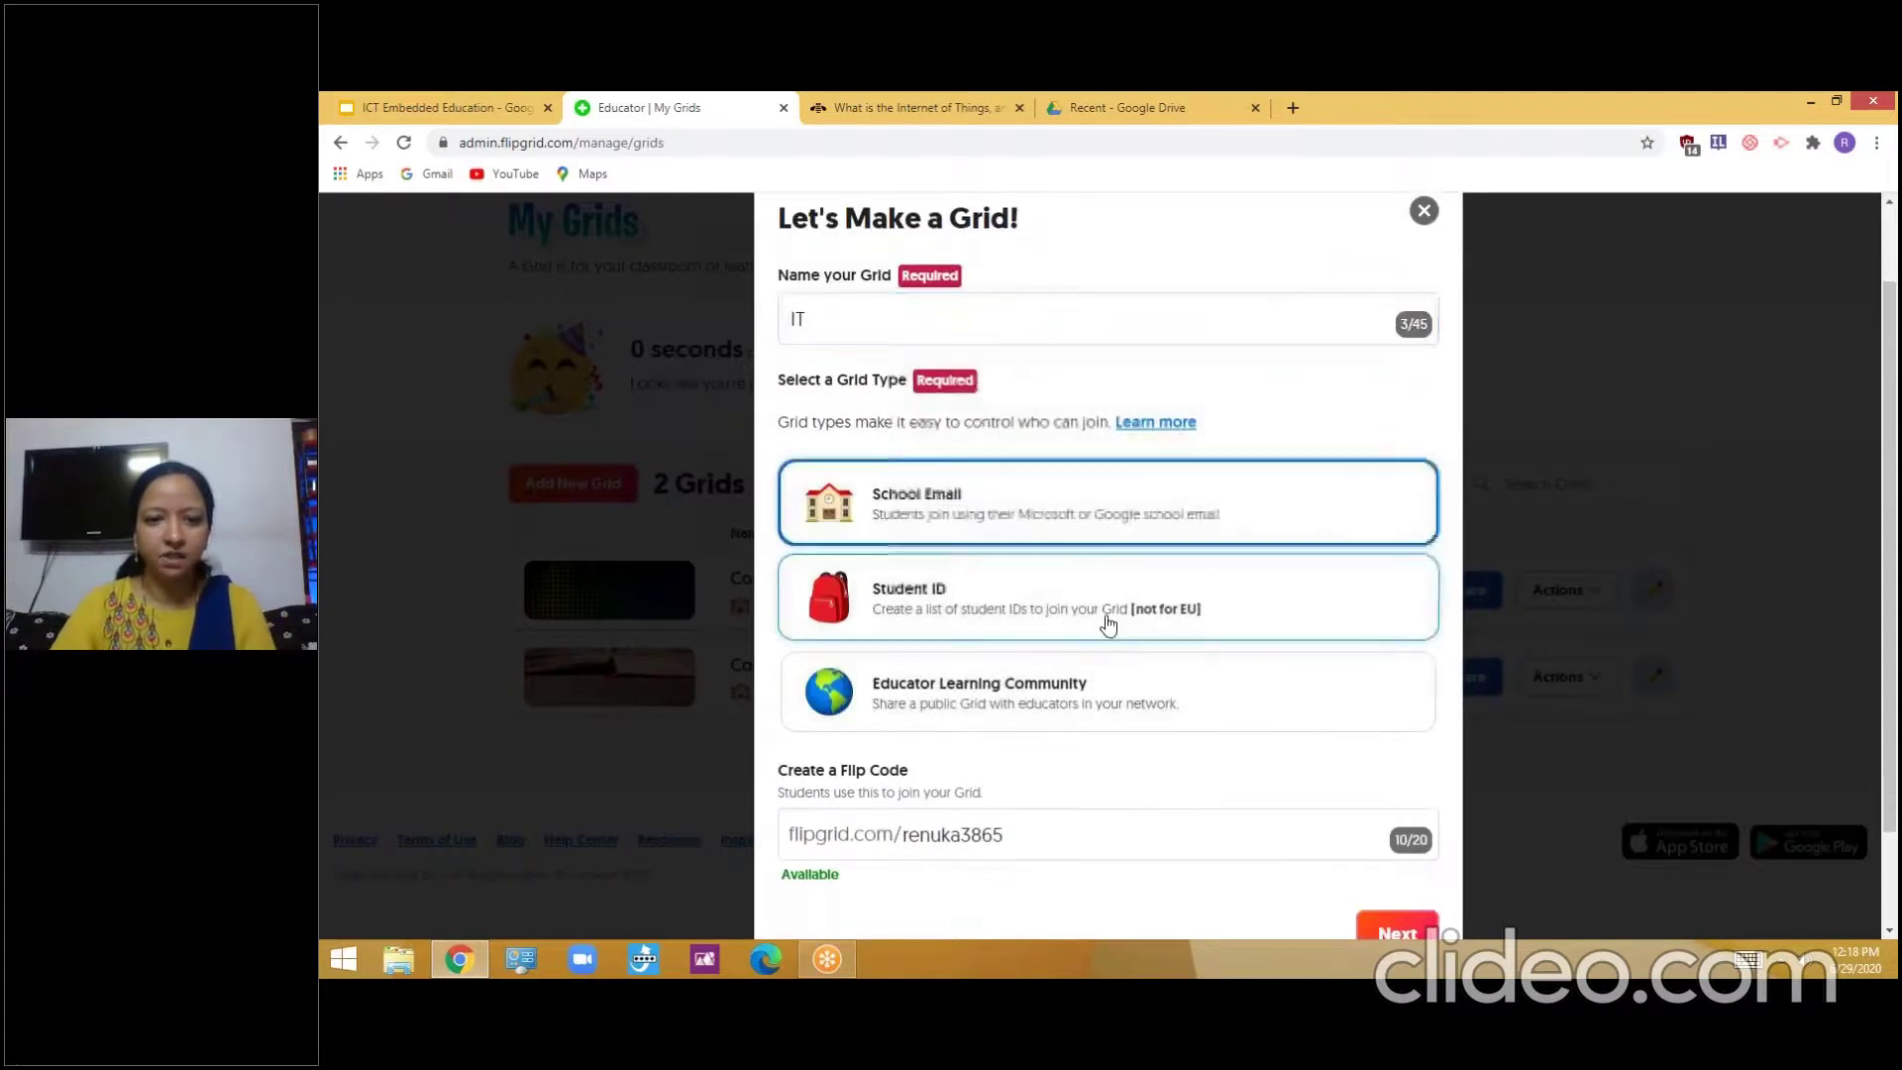
Enter an email address as the allowed domain to finish creating the IT grid
scroll(1080, 694, "down", 2)
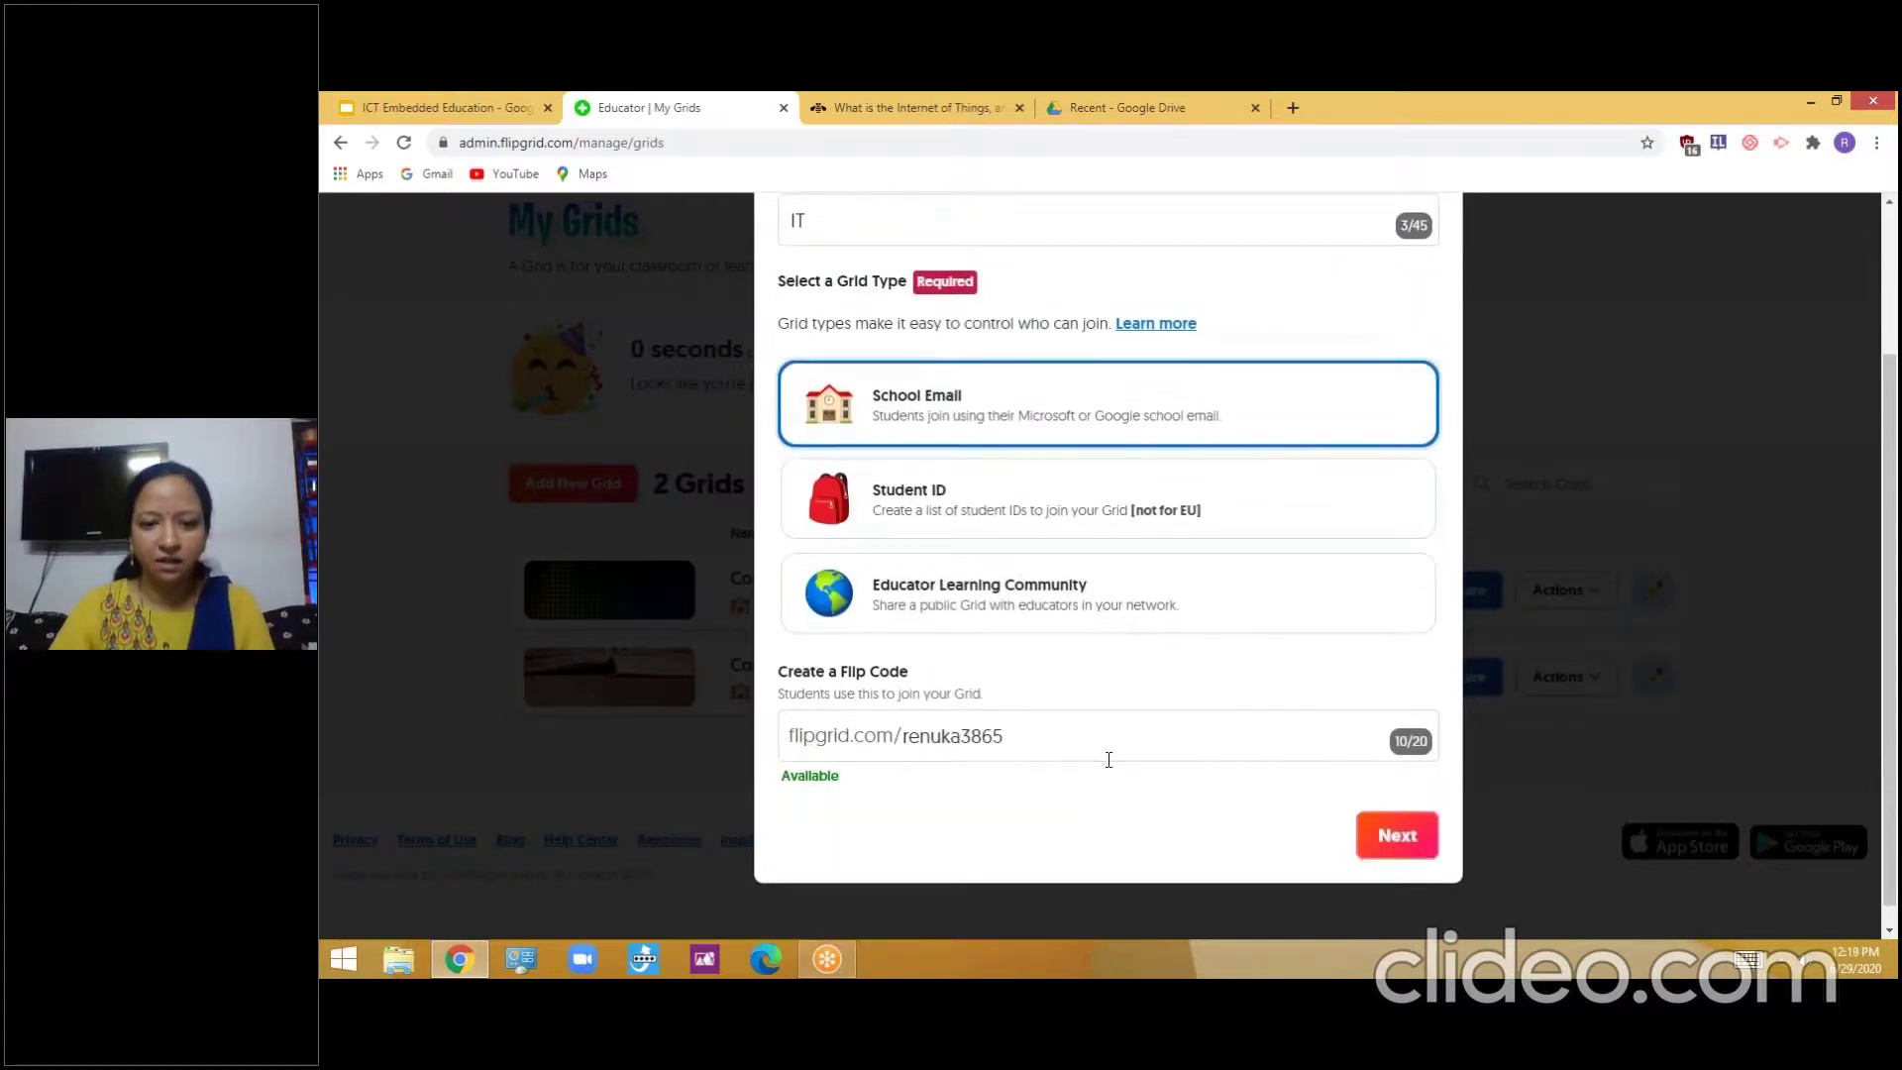
left_click(1397, 835)
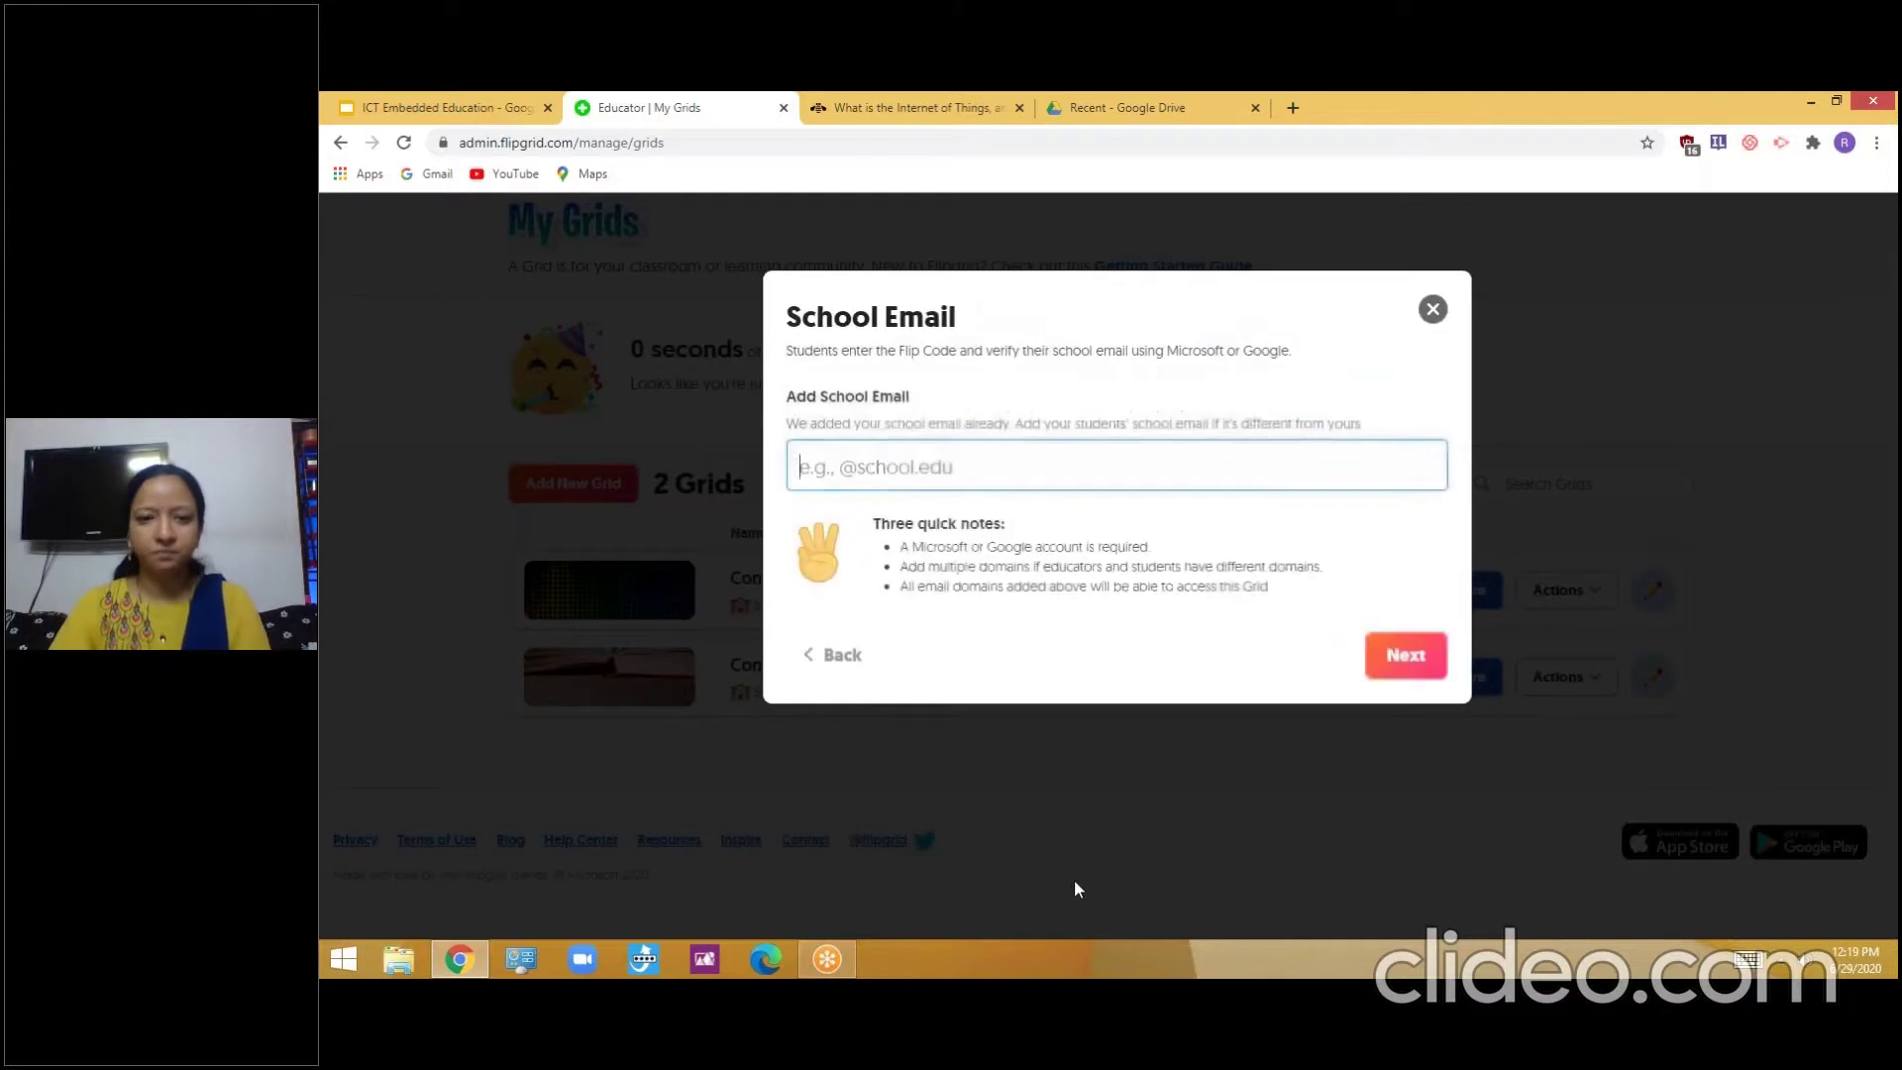
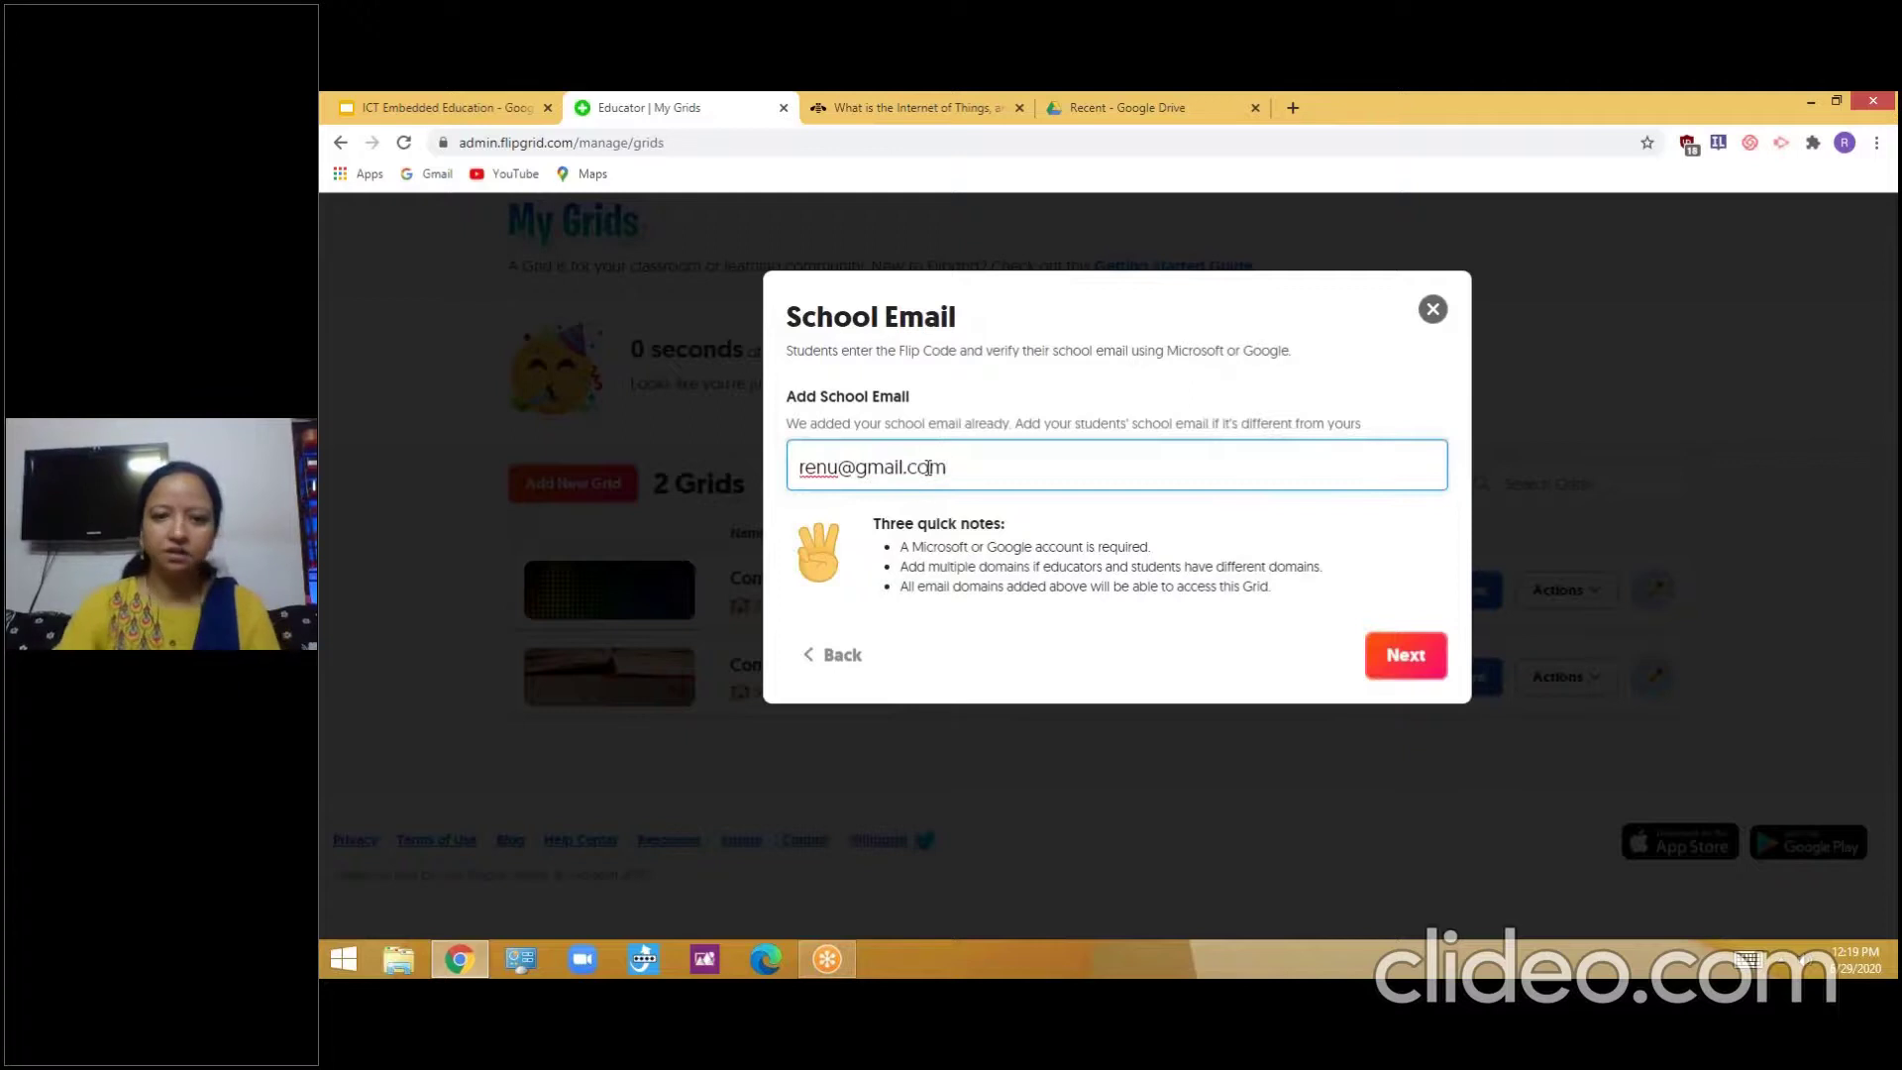
left_click(1413, 657)
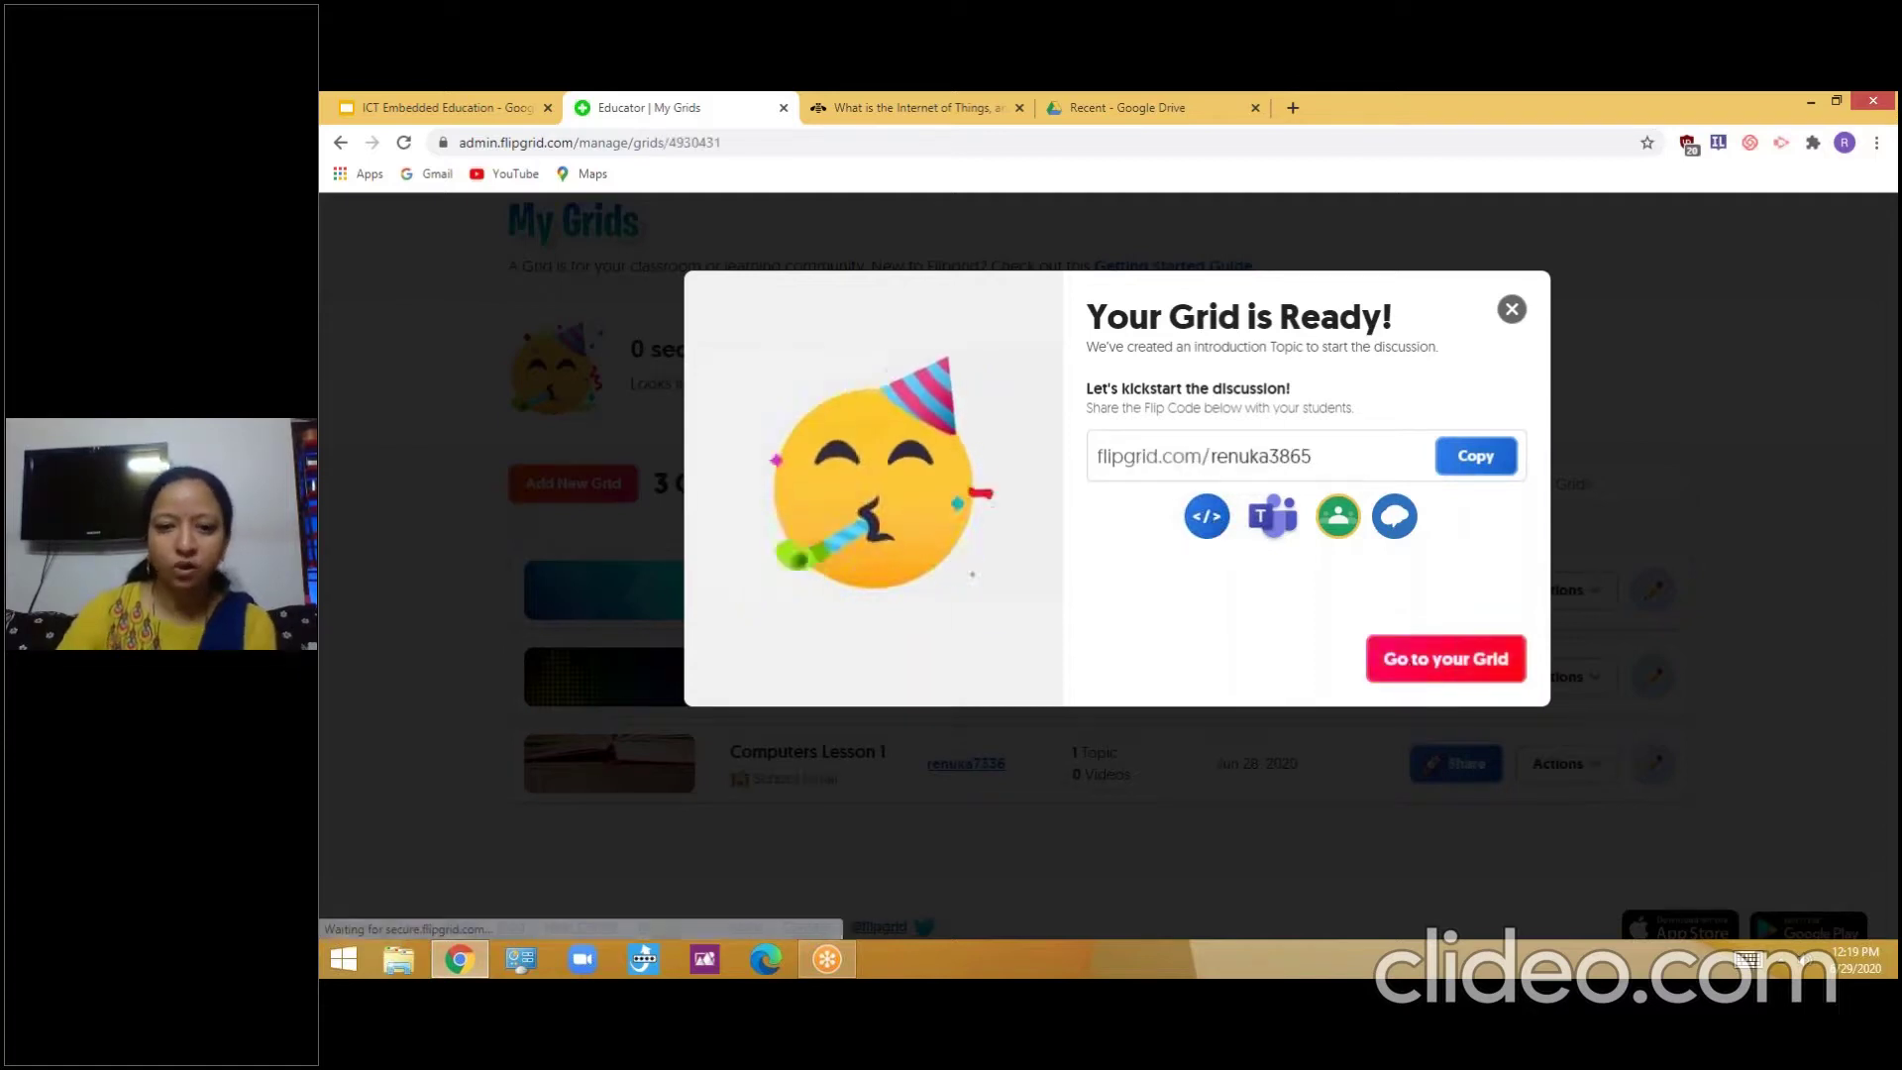
Go to the IT grid's details page and begin adding a new topic
left_click(1412, 666)
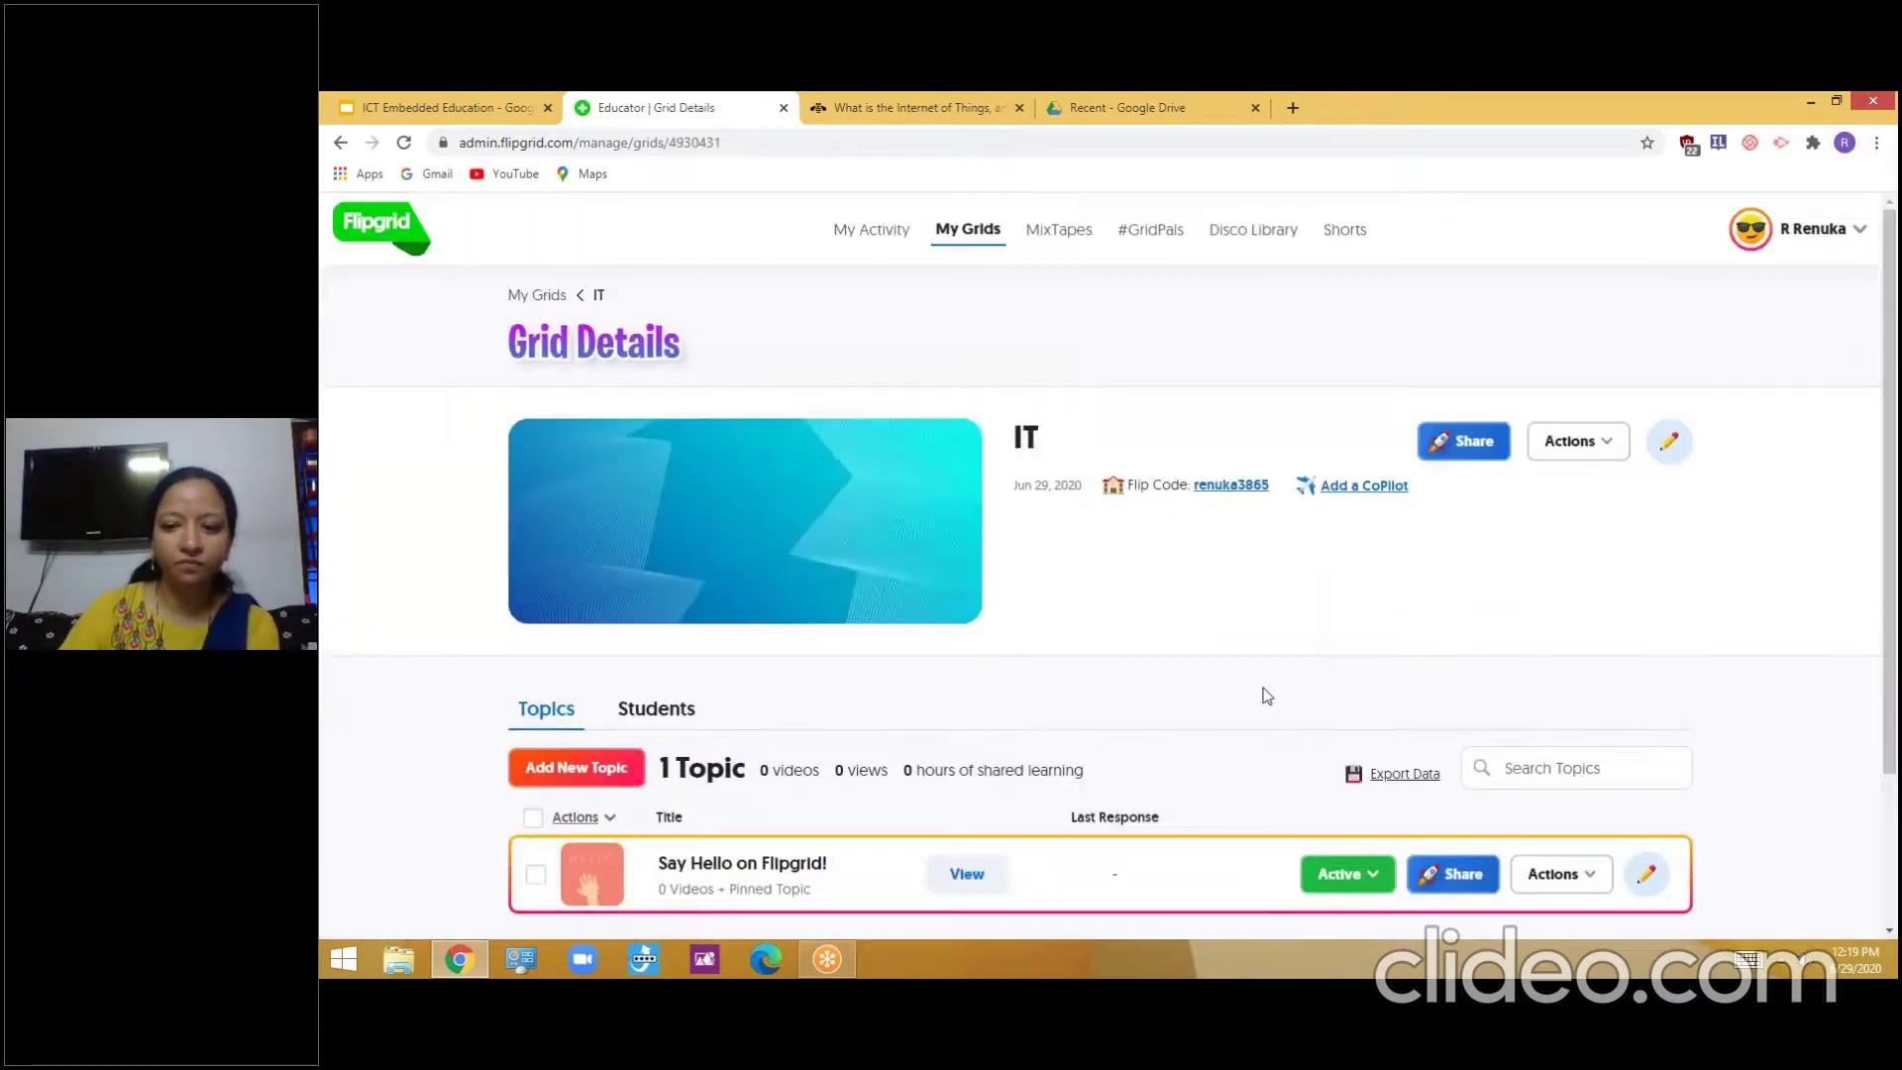
scroll(1262, 693, "down", 2)
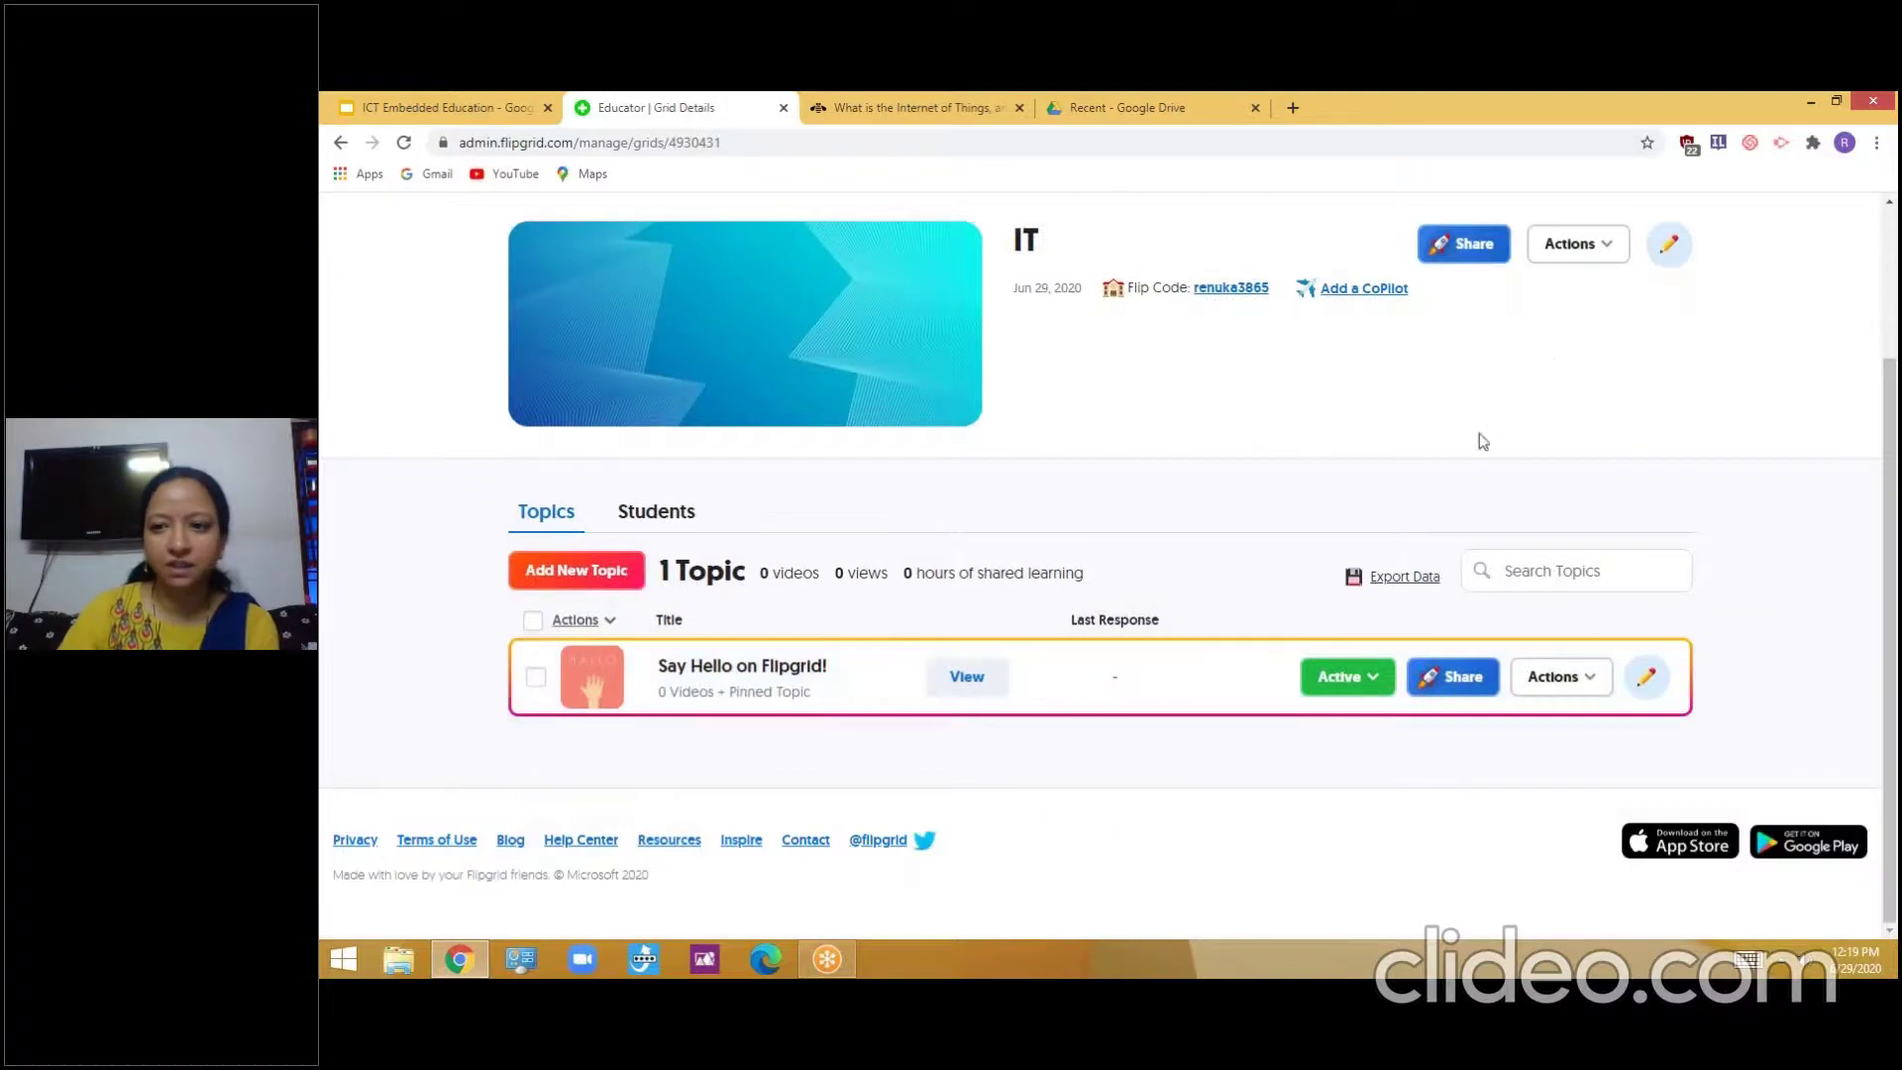
left_click(1595, 250)
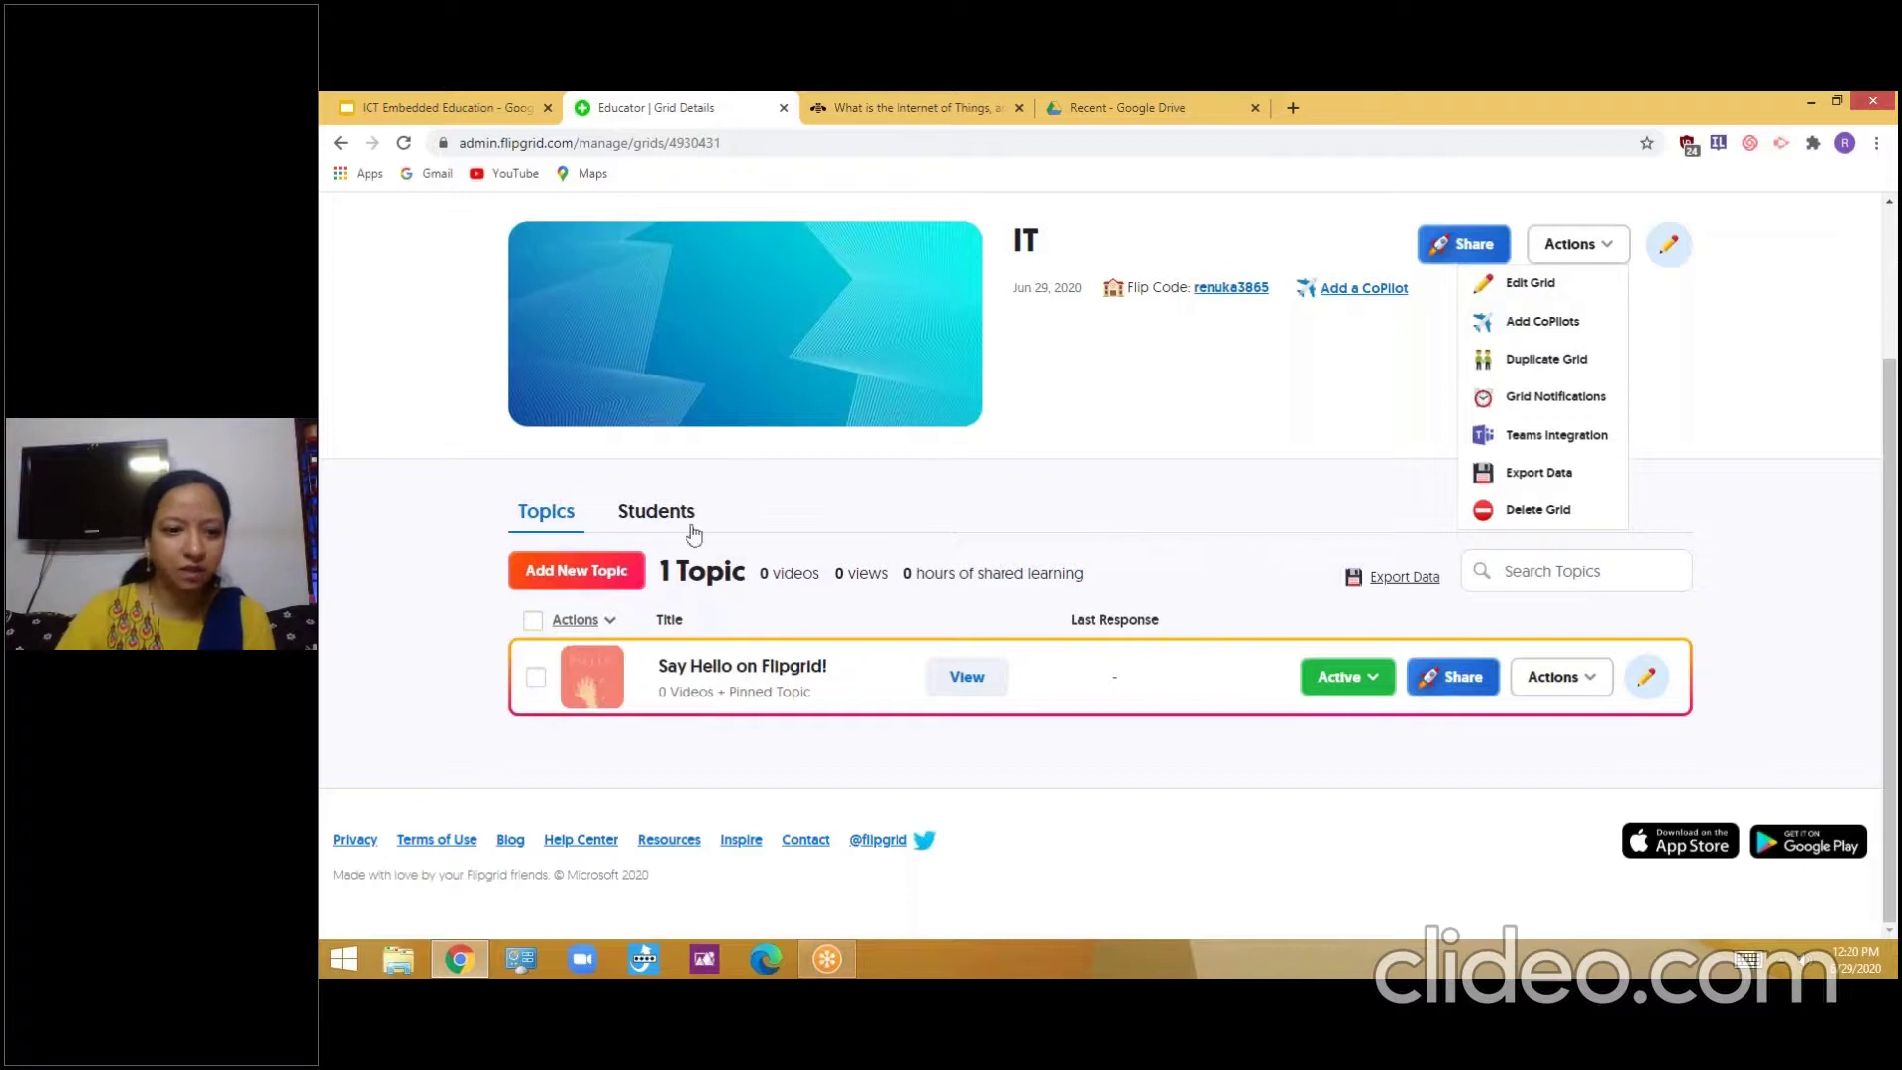
left_click(581, 576)
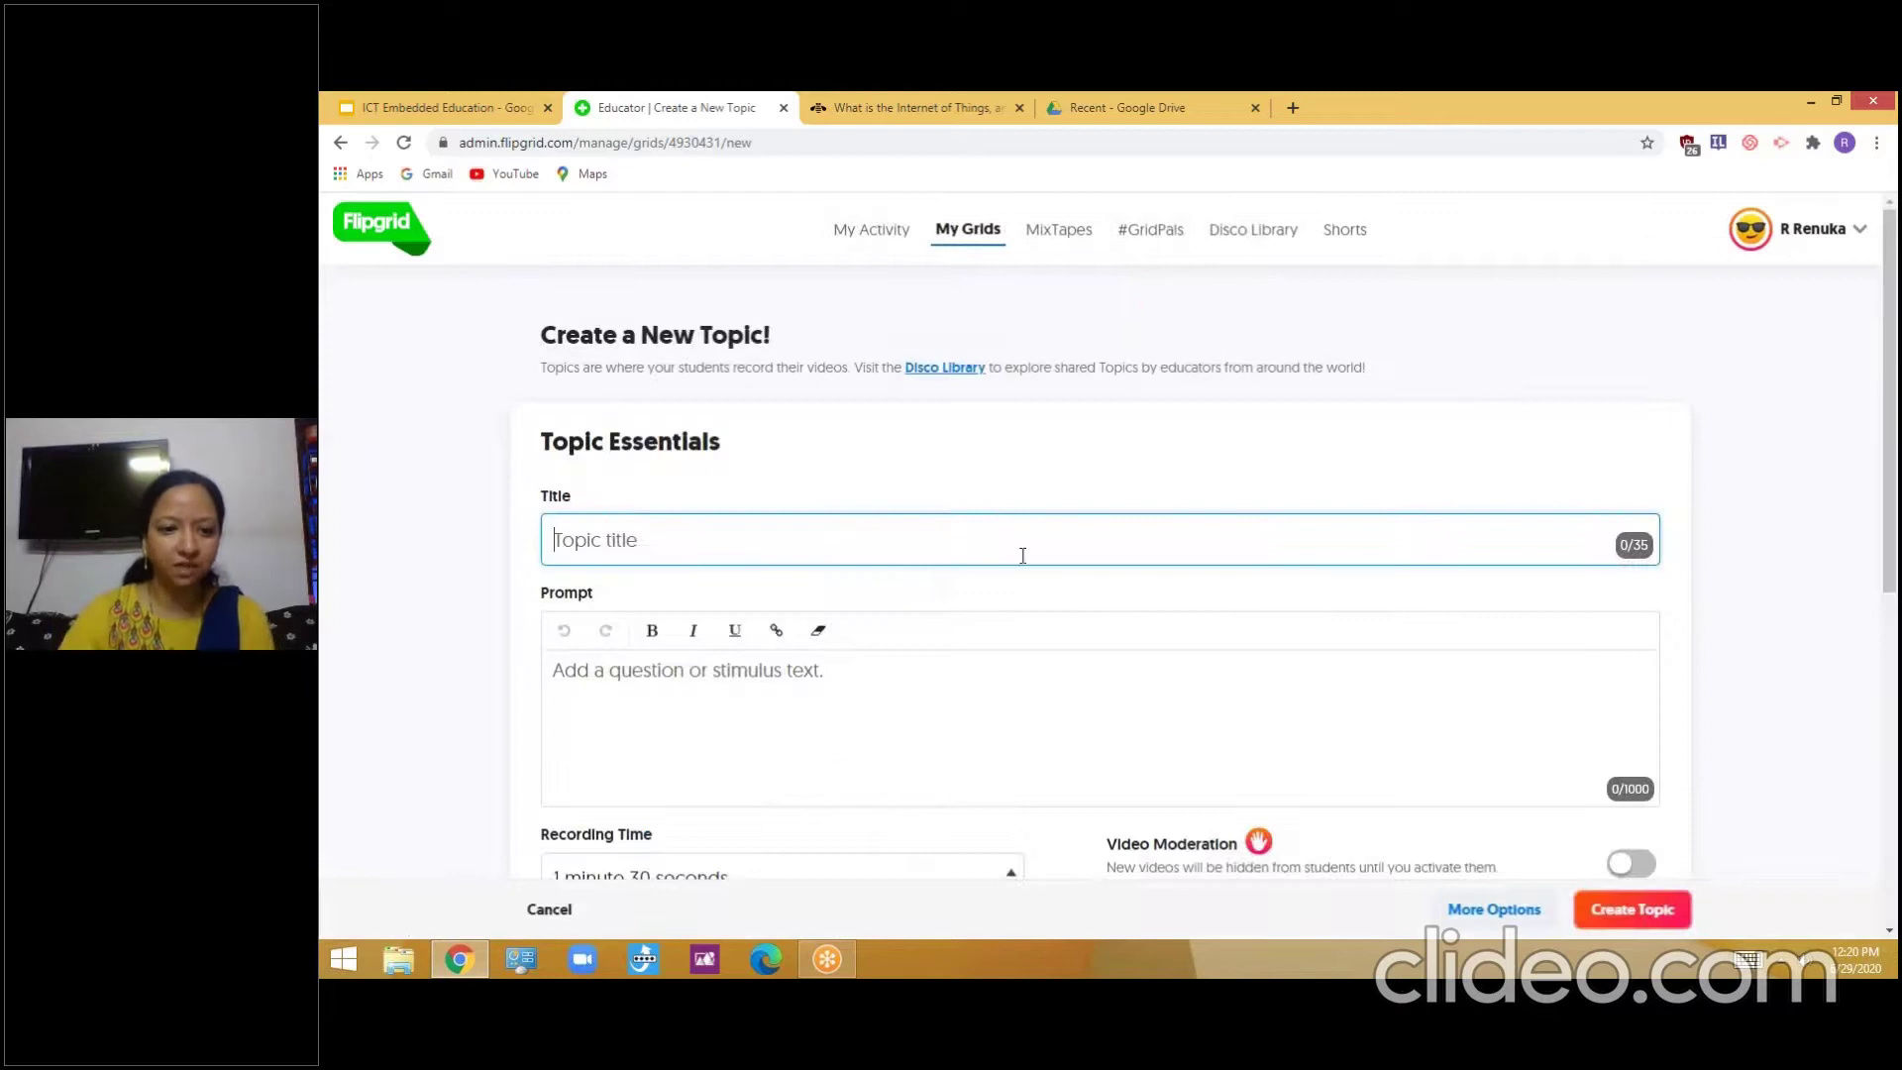
Title the topic 'What do you think of present situat'
type("What do you think of present Indian")
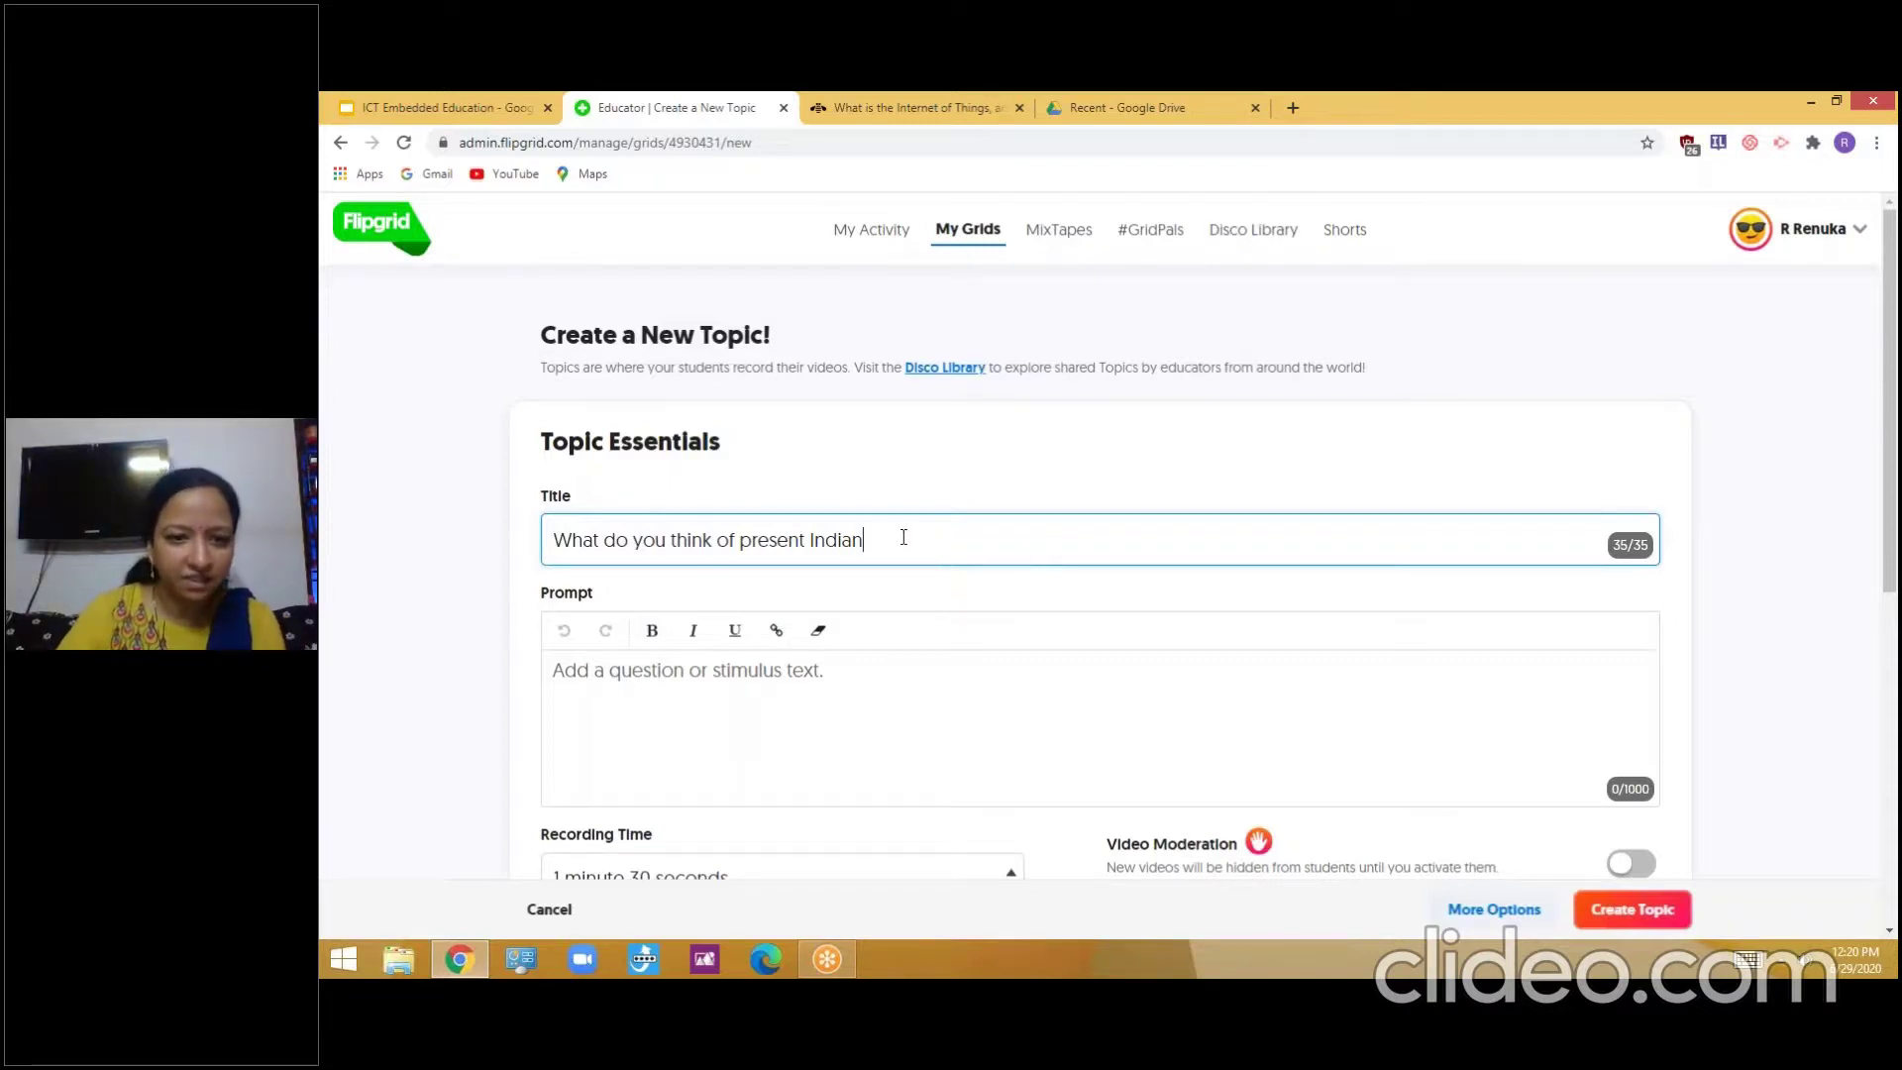
key("BackSpace")
key("BackSpace")
key("BackSpace")
key("BackSpace")
key("BackSpace")
key("BackSpace")
type("situat")
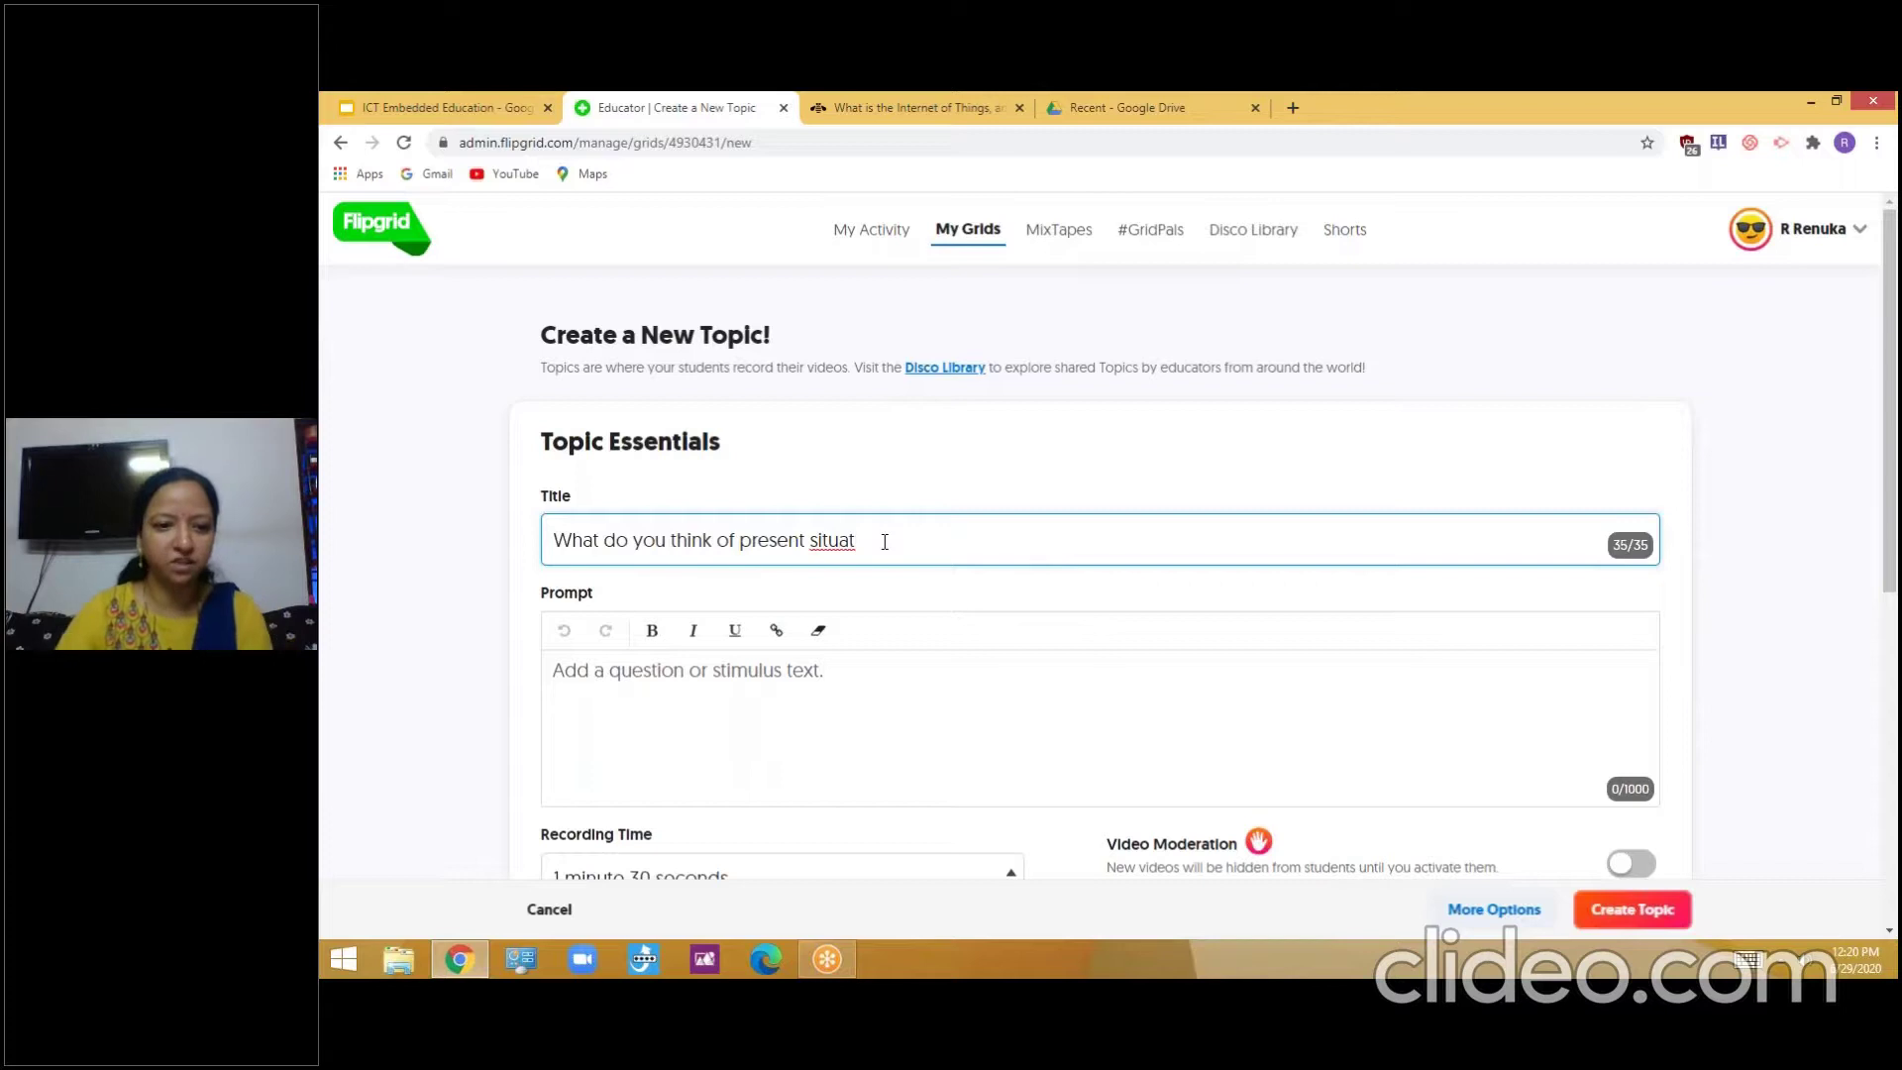
left_click(883, 700)
scroll(883, 701, "down", 3)
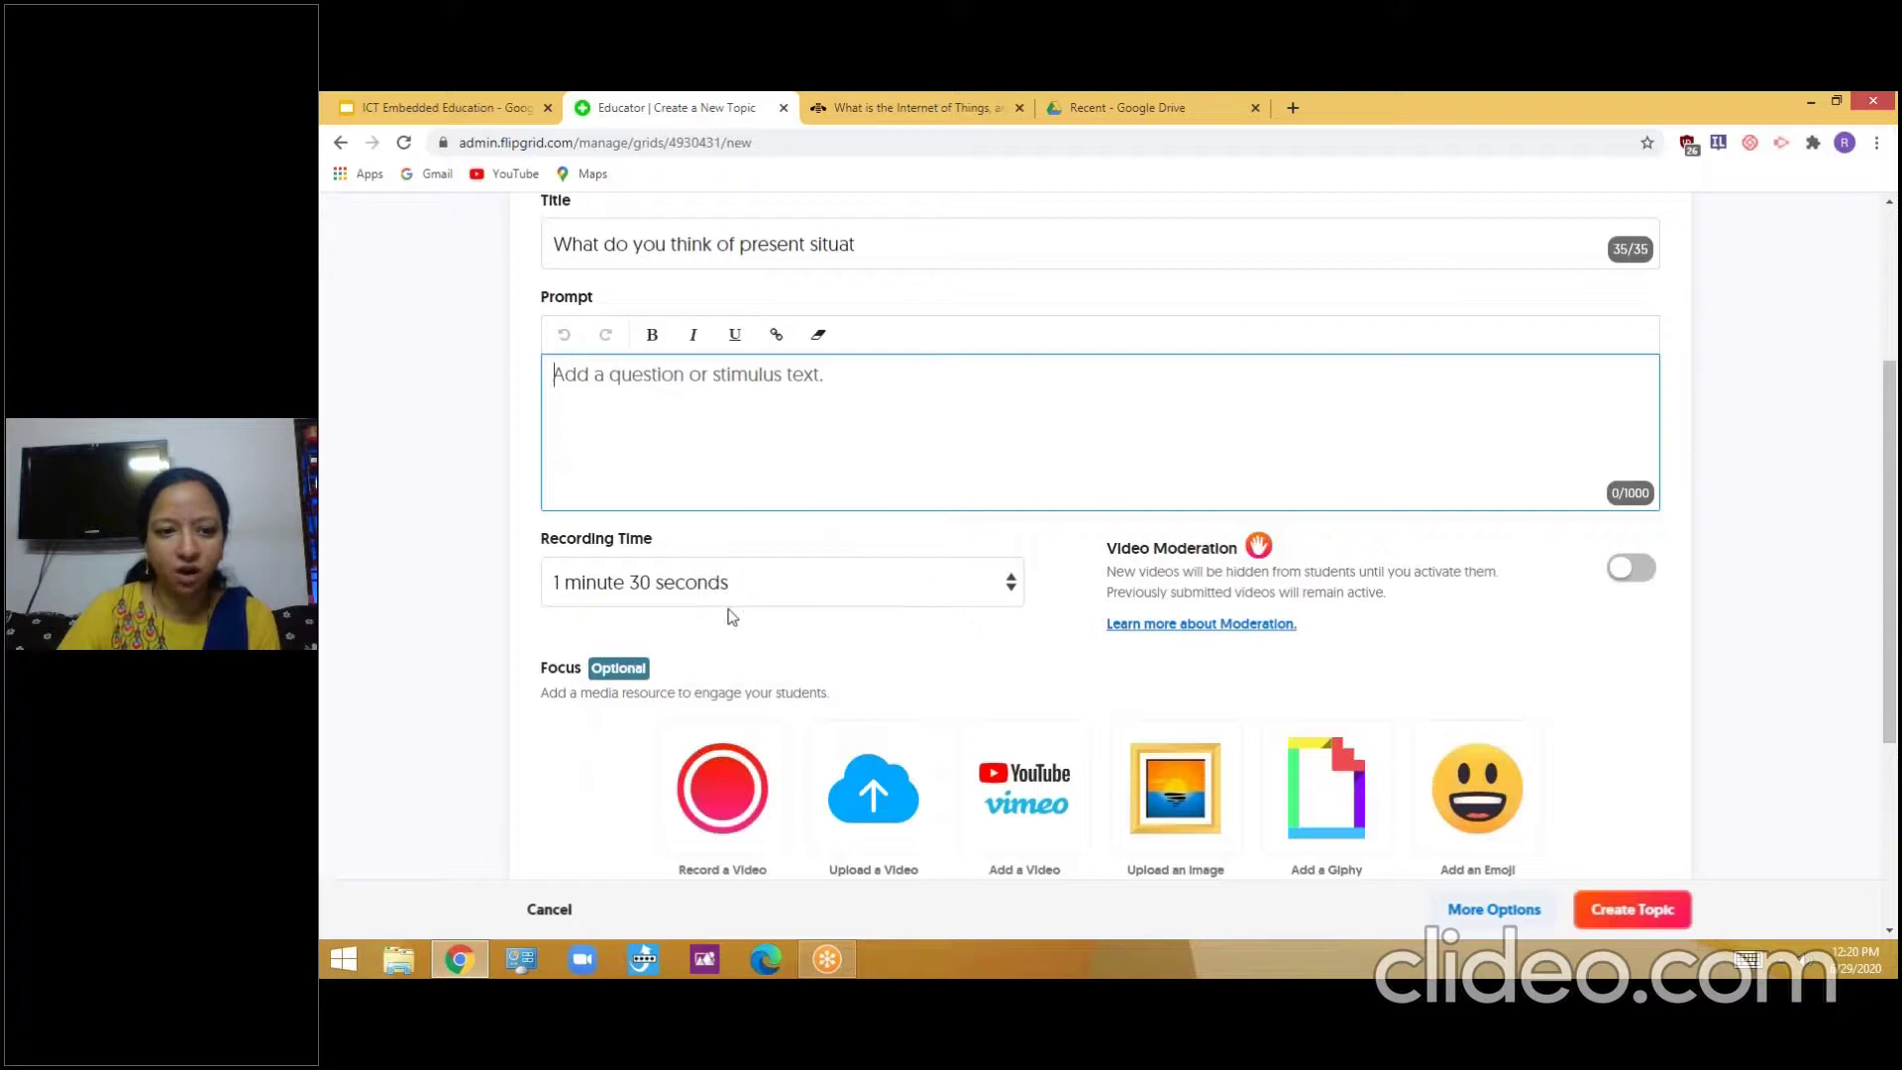
Keep the recording time at 1 minute 30 seconds, then close the Flipgrid tab
left_click(1011, 589)
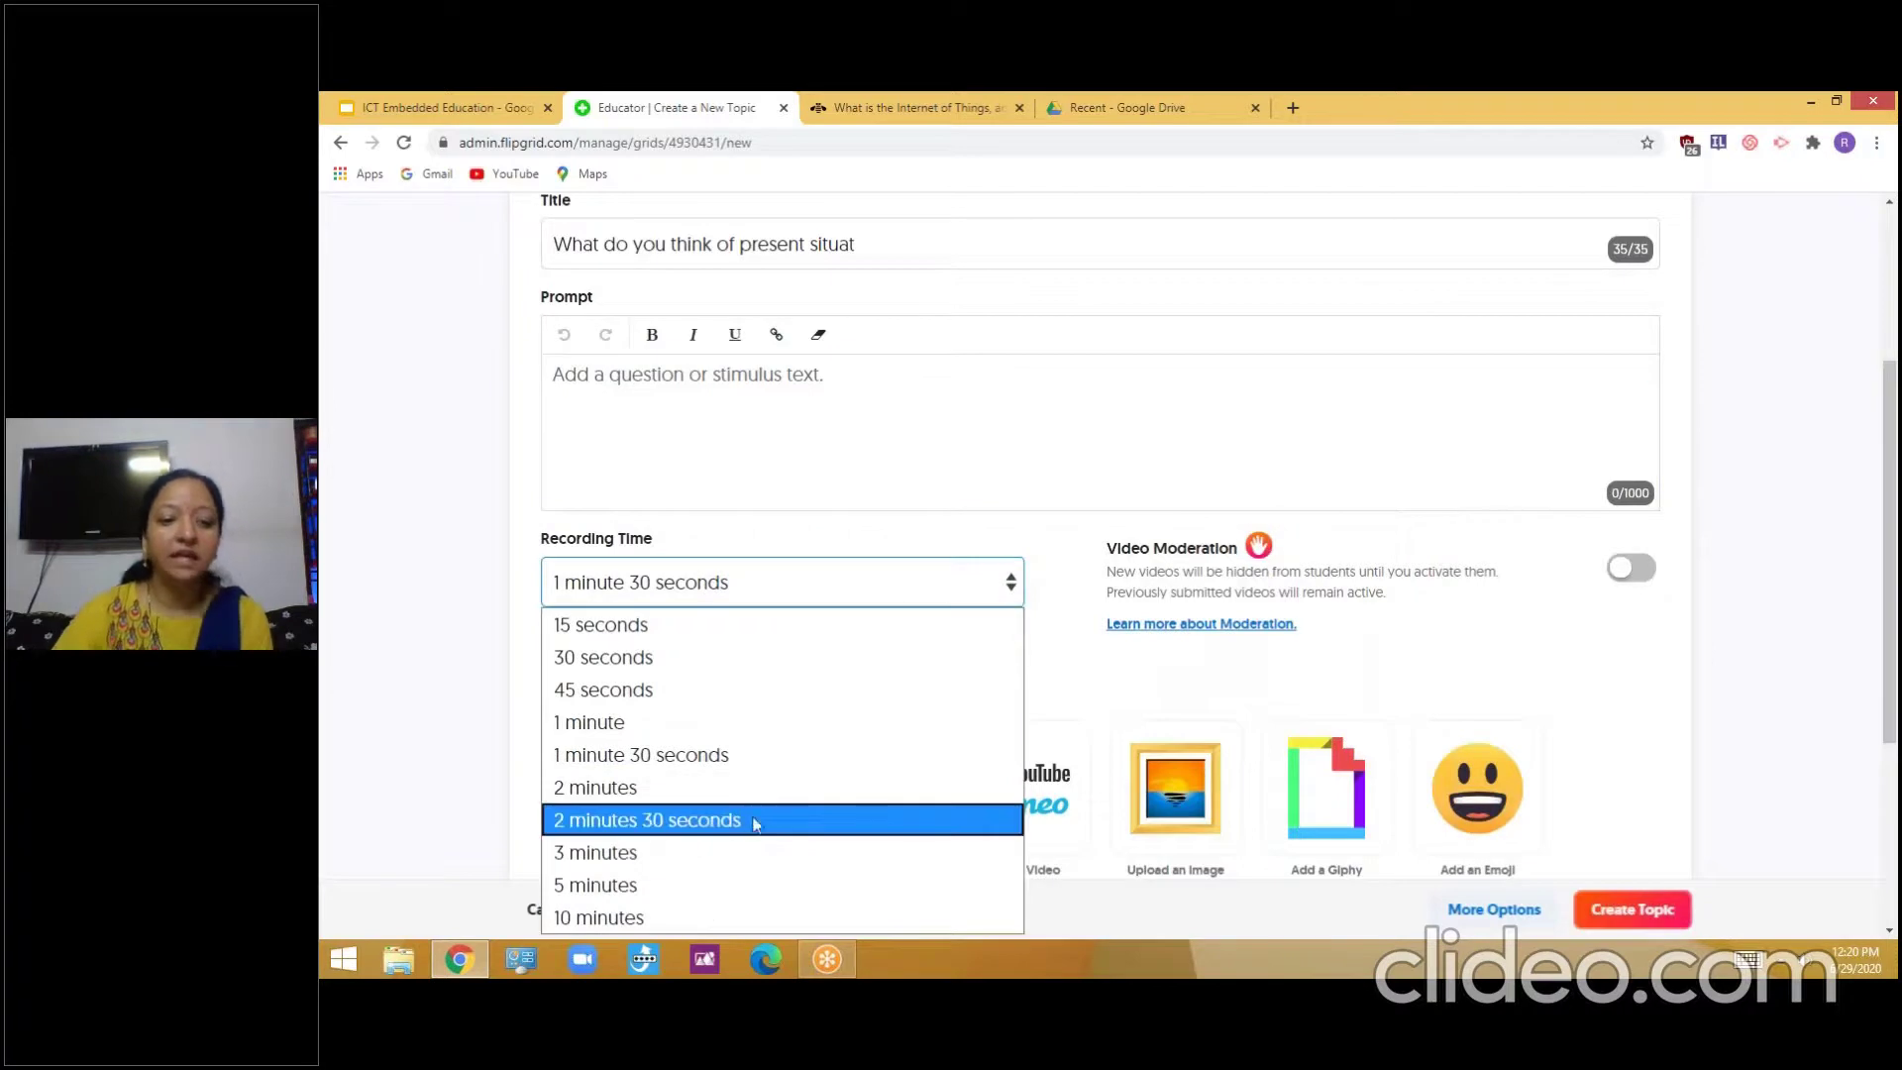
left_click(1074, 476)
left_click(1074, 476)
scroll(1585, 668, "down", 4)
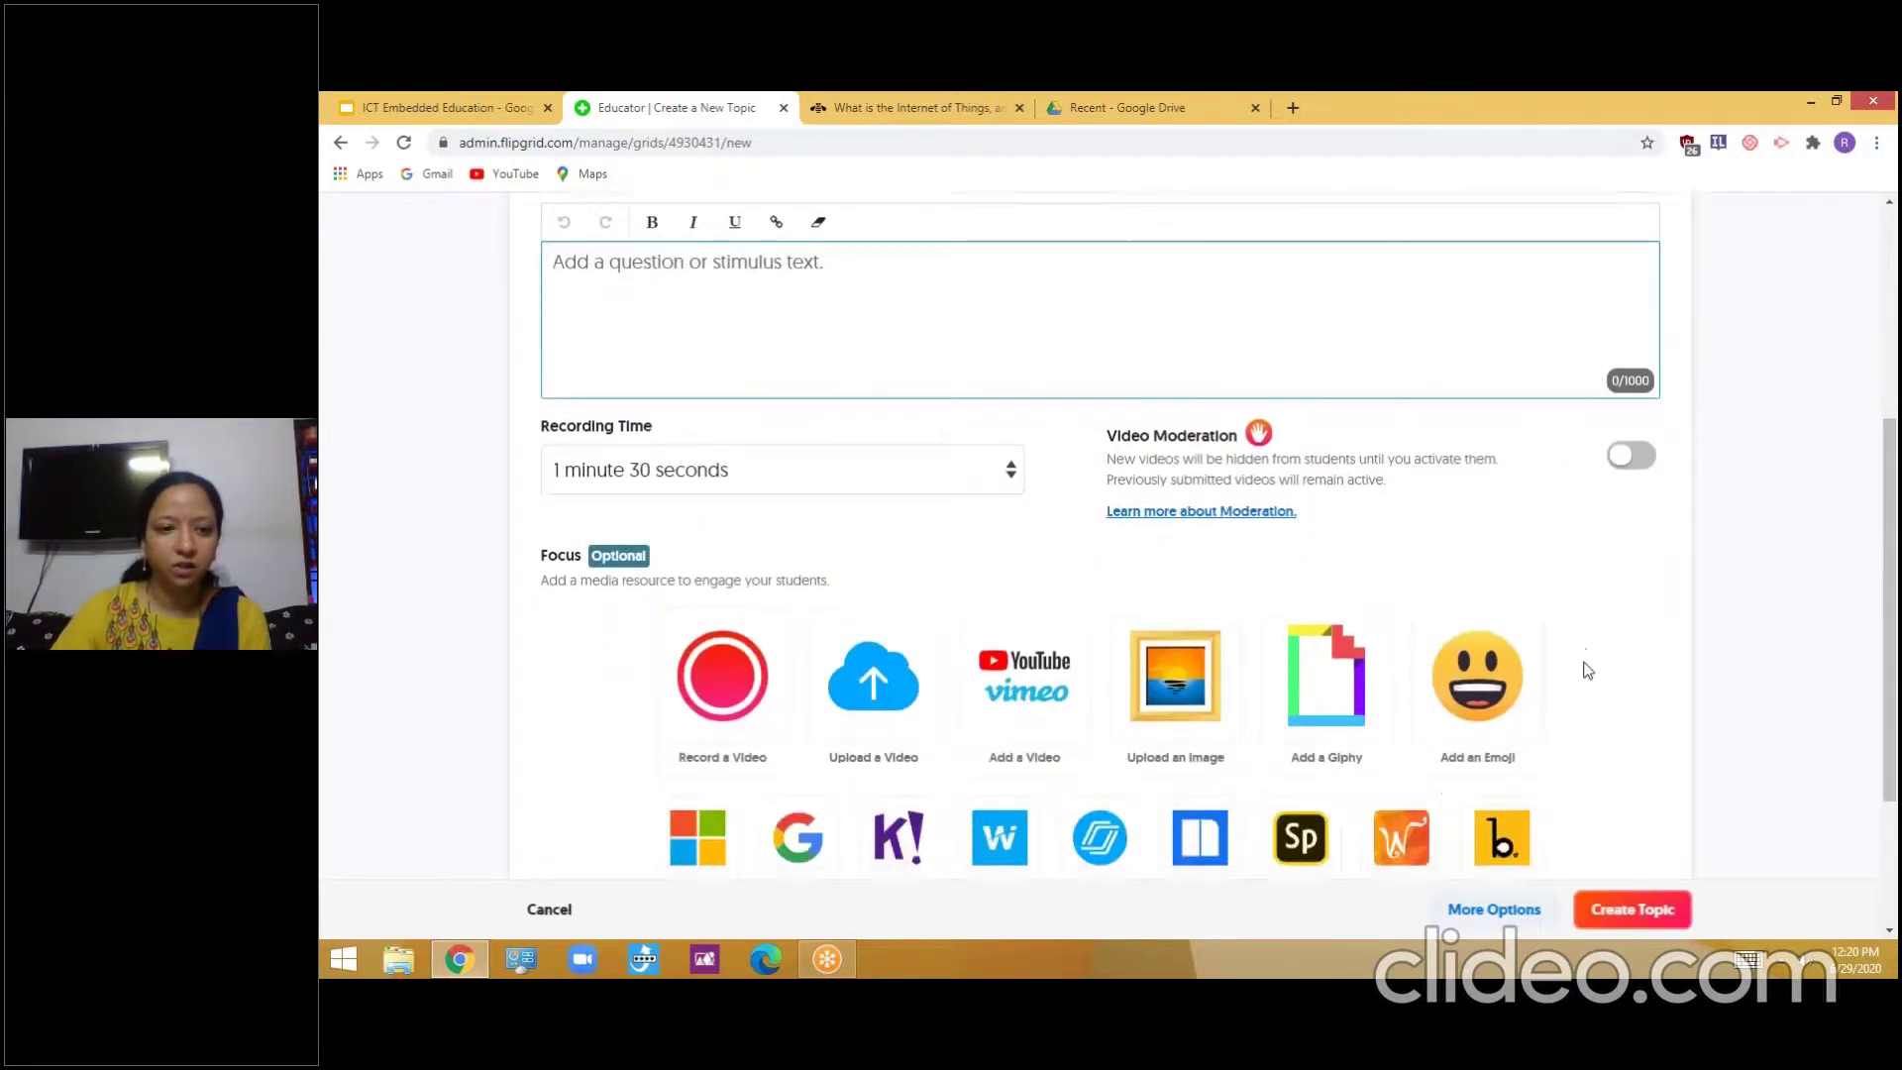
scroll(1146, 624, "up", 6)
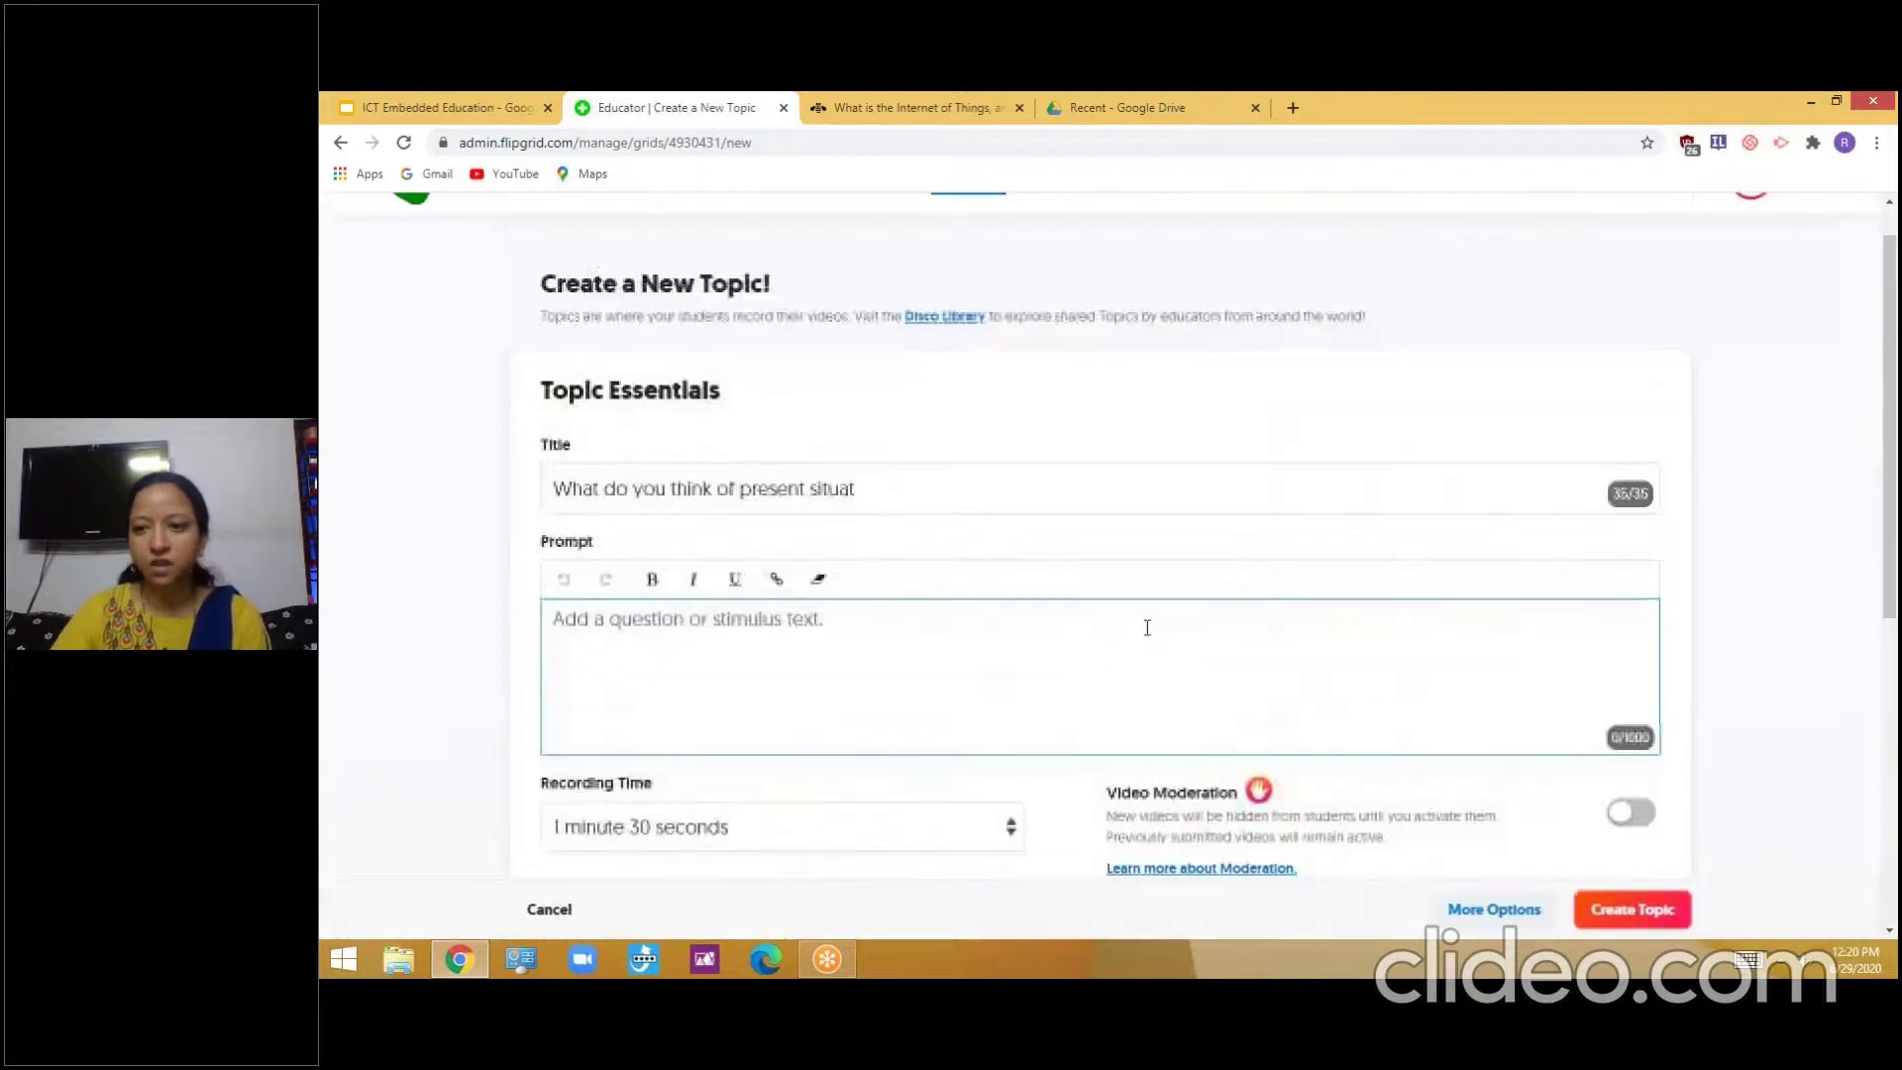
scroll(1146, 624, "down", 3)
scroll(1109, 565, "down", 2)
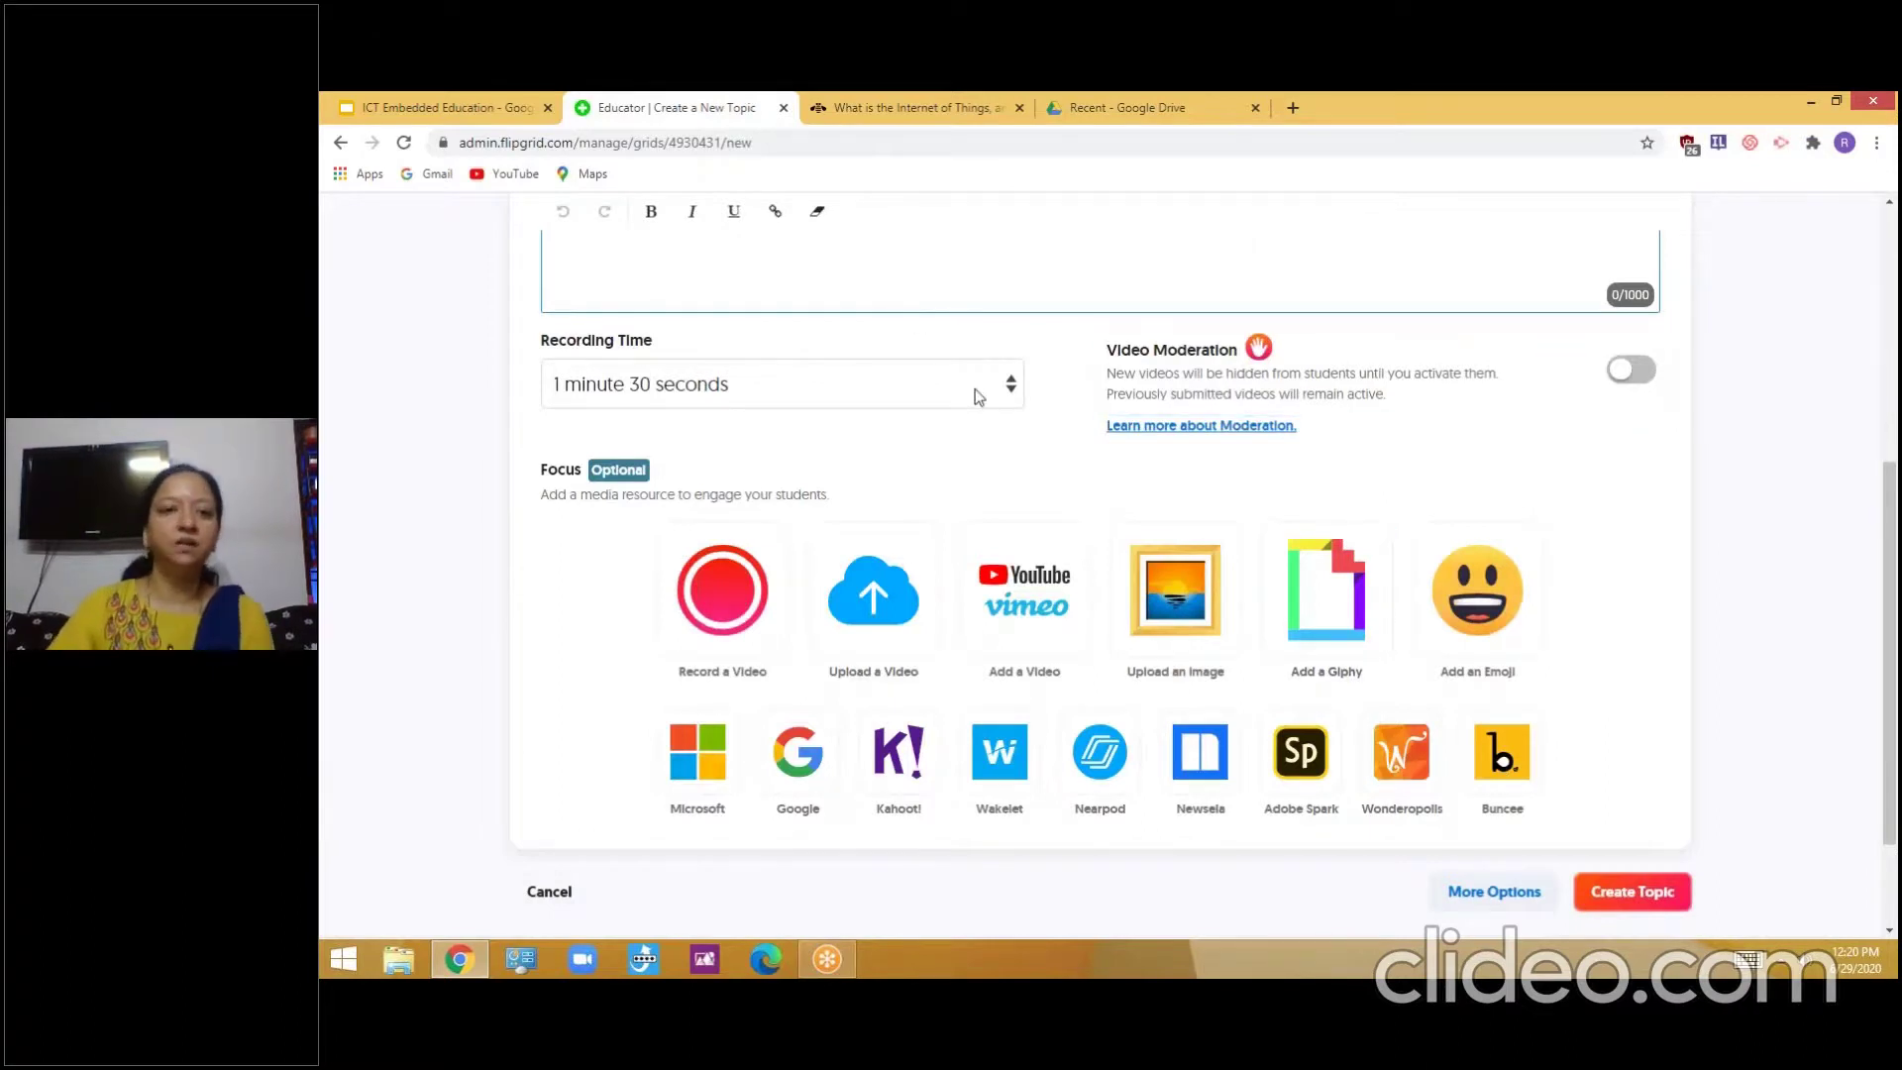
scroll(977, 397, "up", 5)
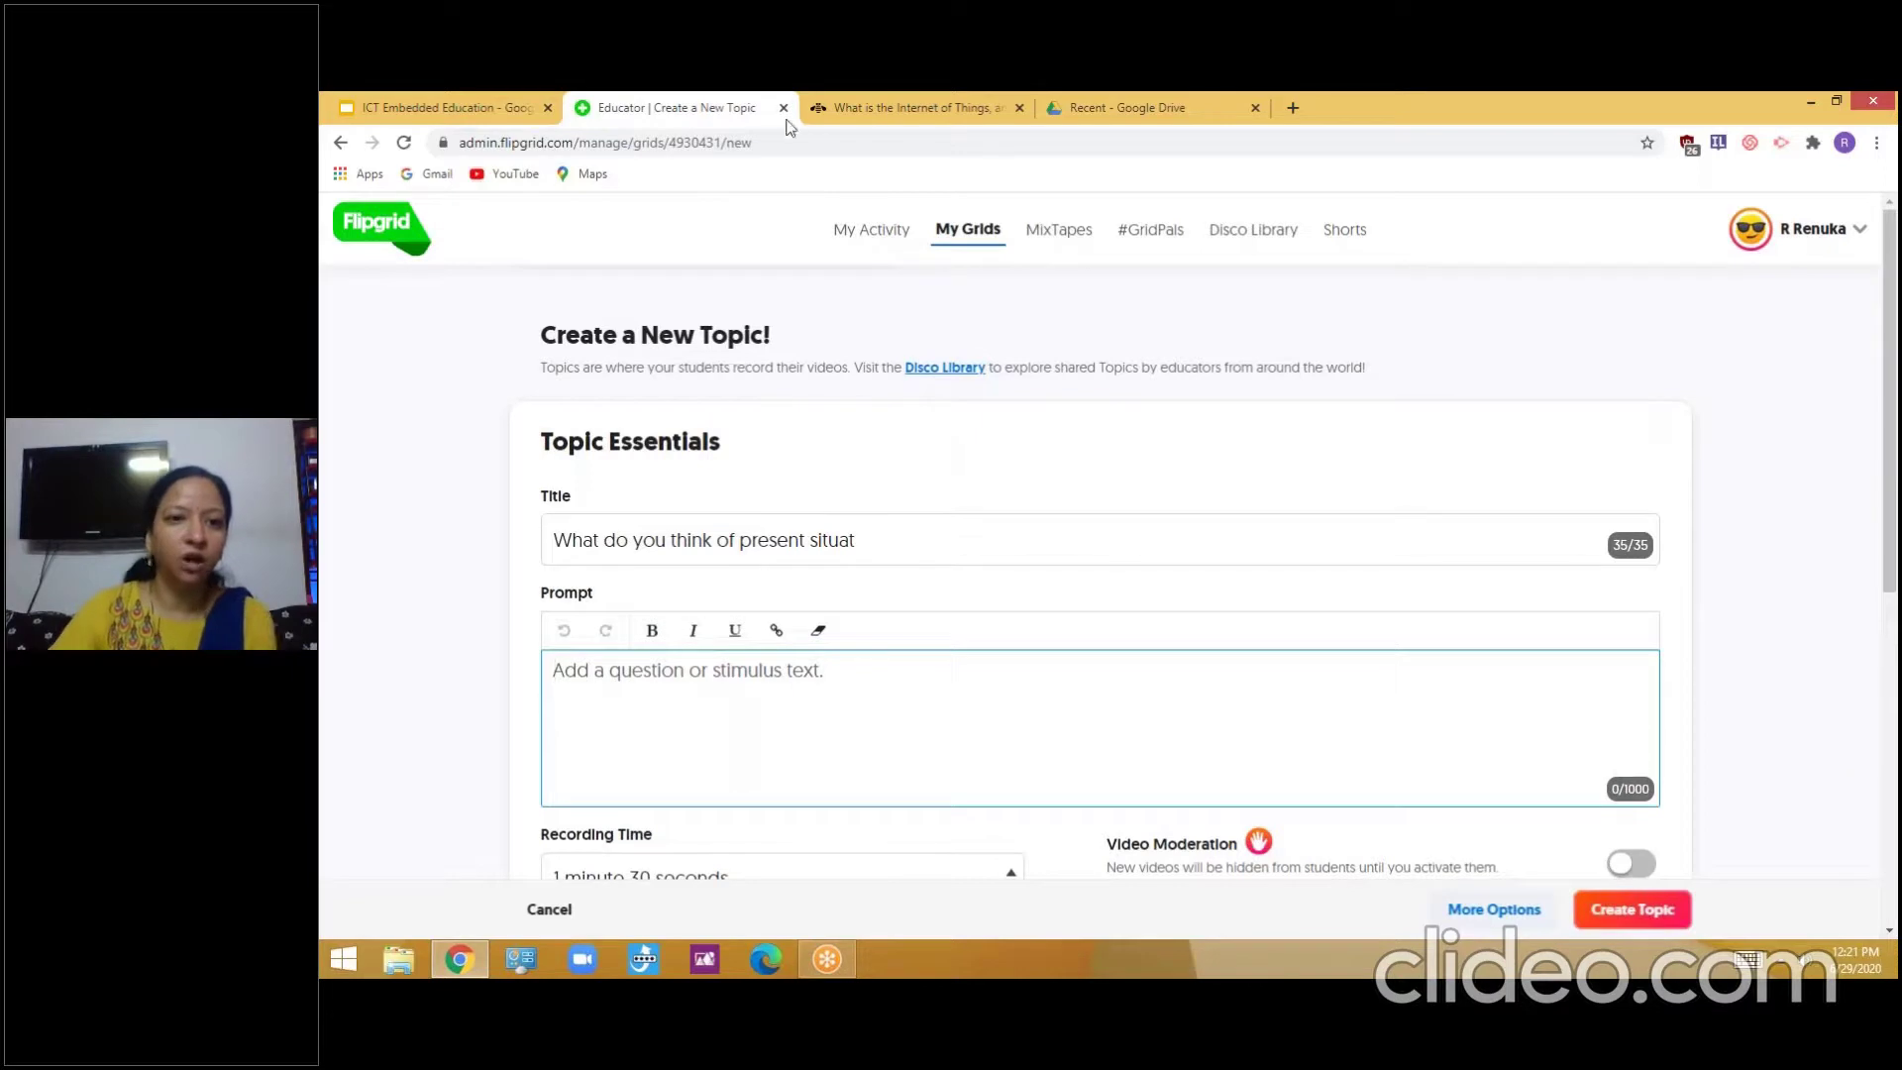
key("ctrl+w")
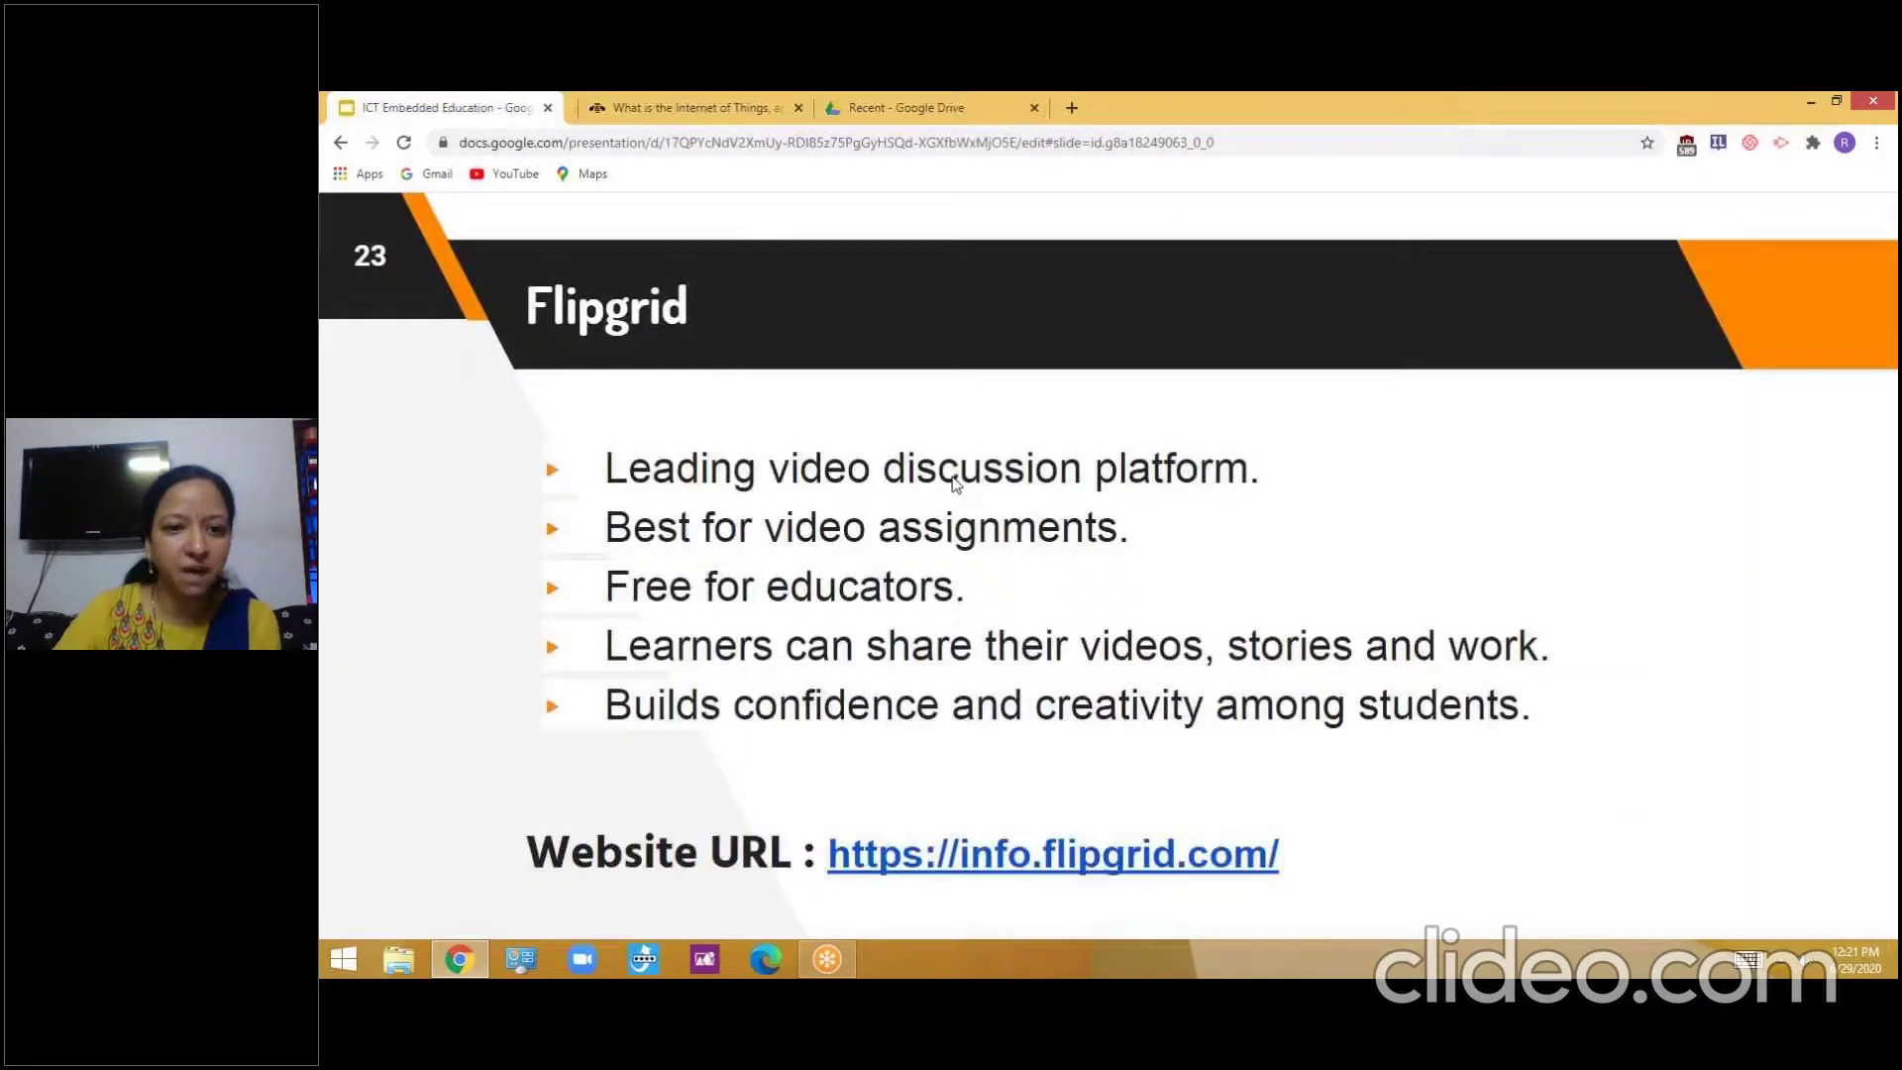